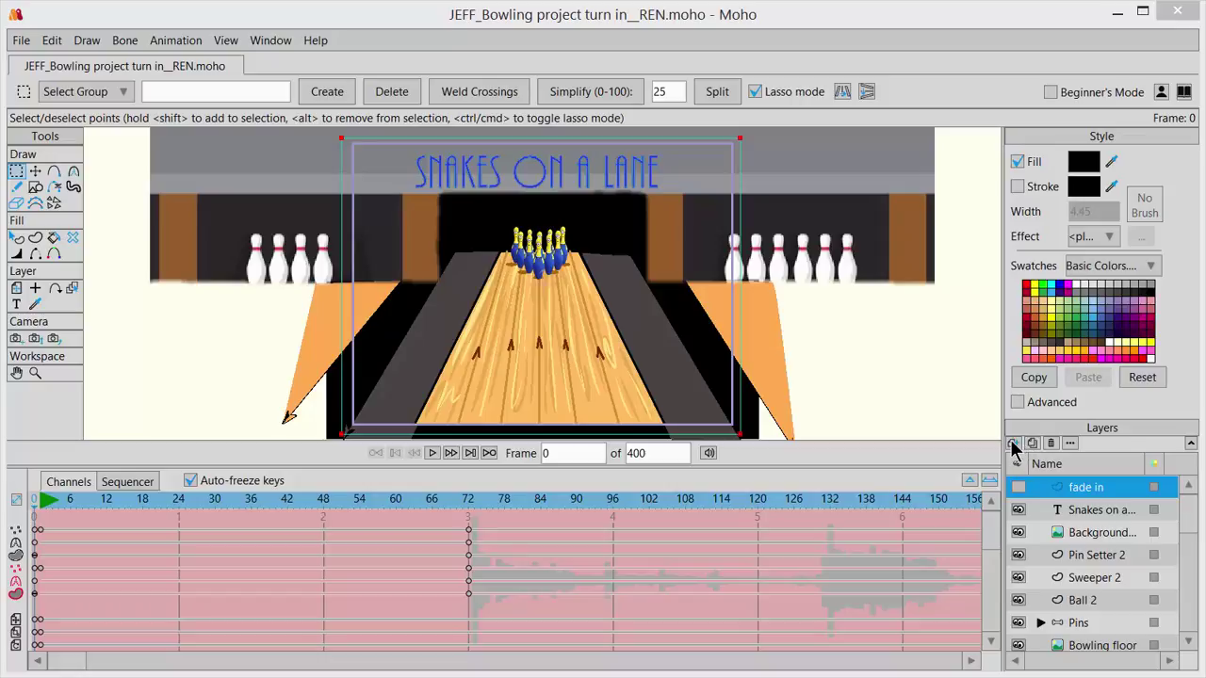
# Step: Create a switch layer named blinking above the fade in layer
pyautogui.click(1012, 443)
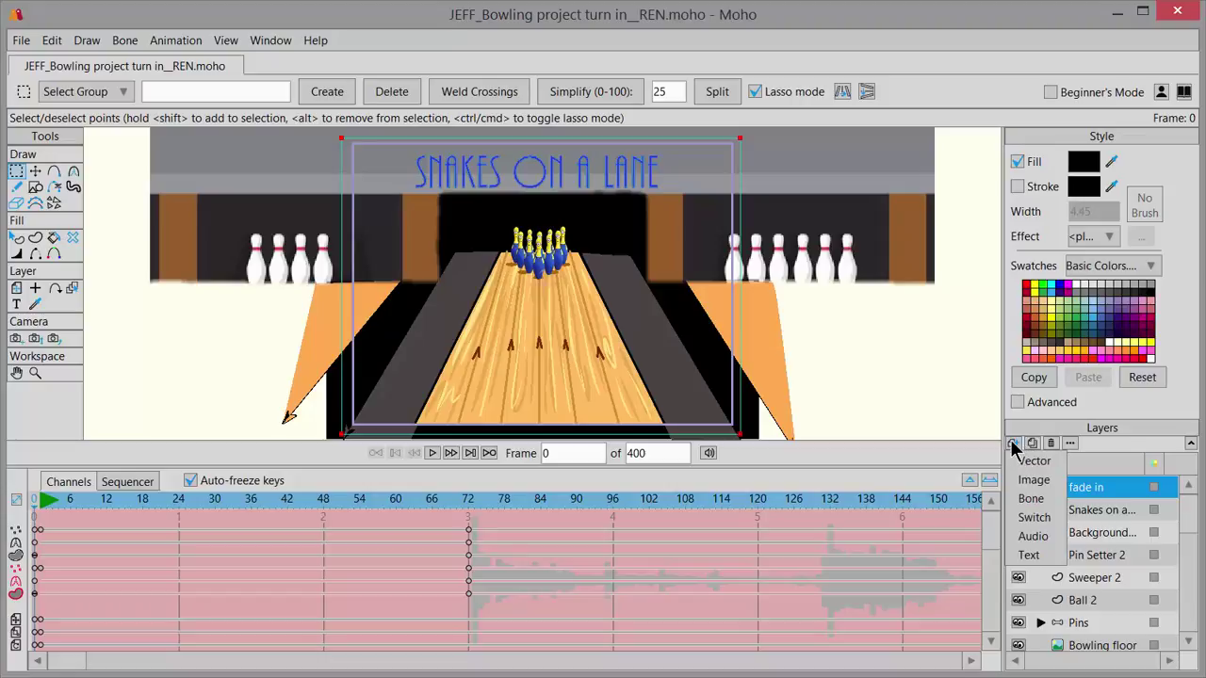
pyautogui.click(1055, 521)
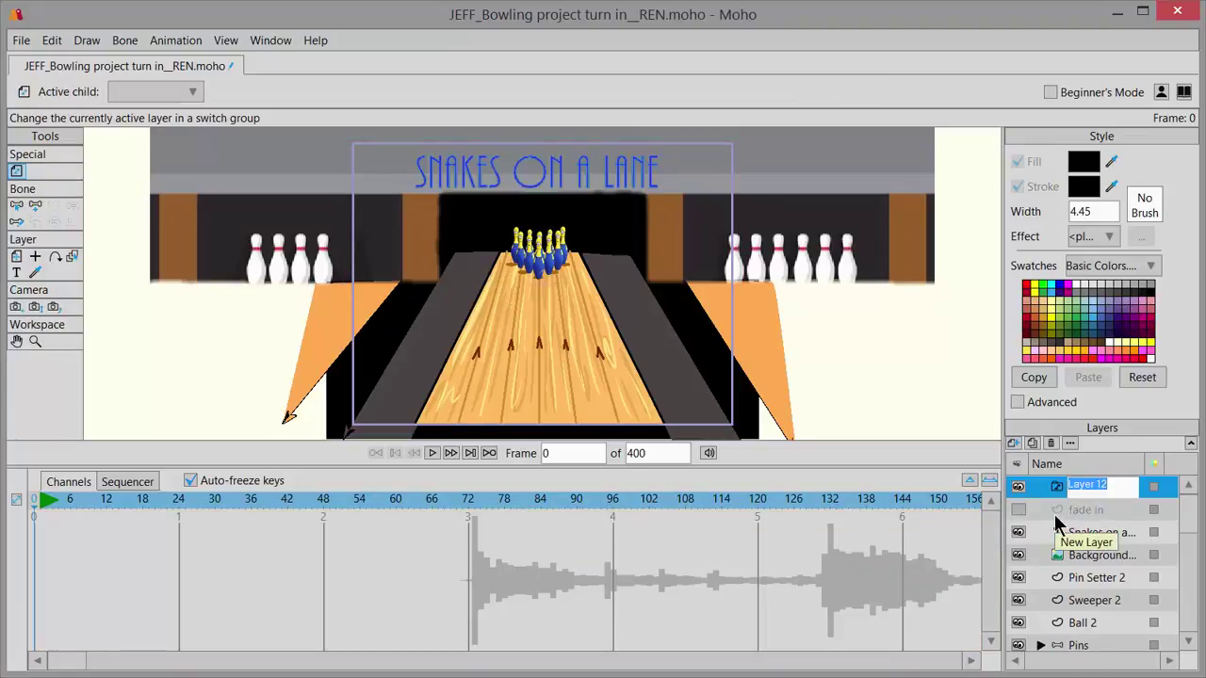
pyautogui.write('blinking')
pyautogui.press('Return')
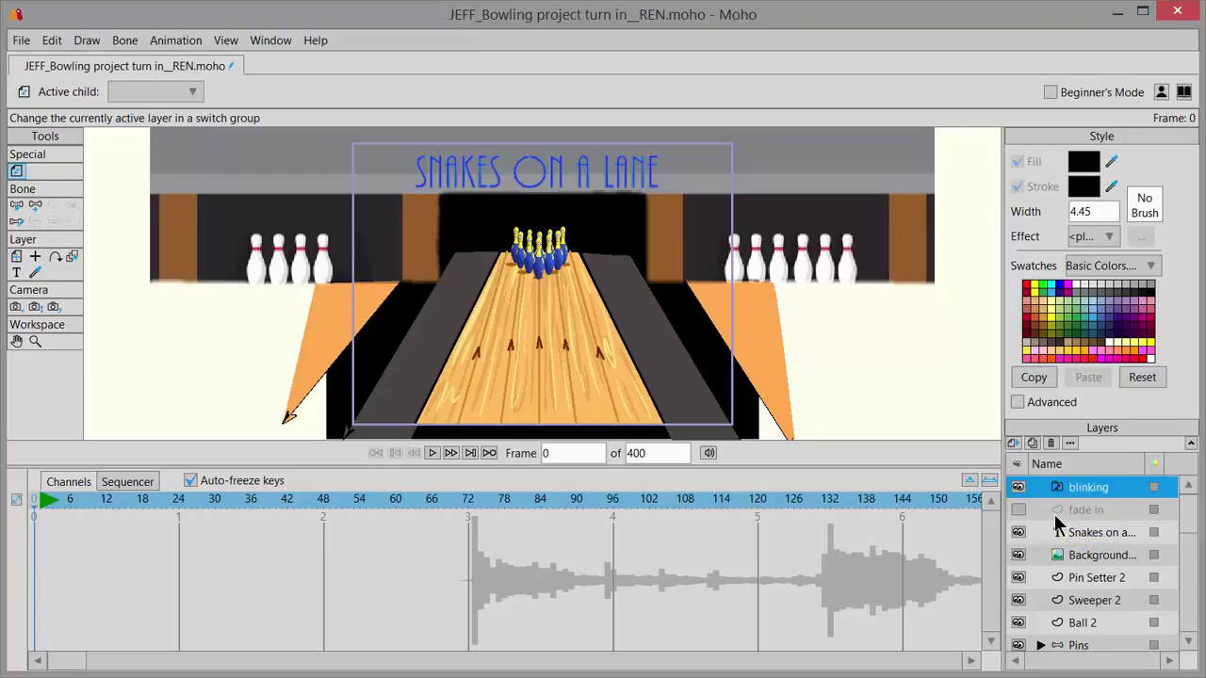
# Step: Add a vector layer named red and place it inside the blinking switch layer
pyautogui.click(1014, 445)
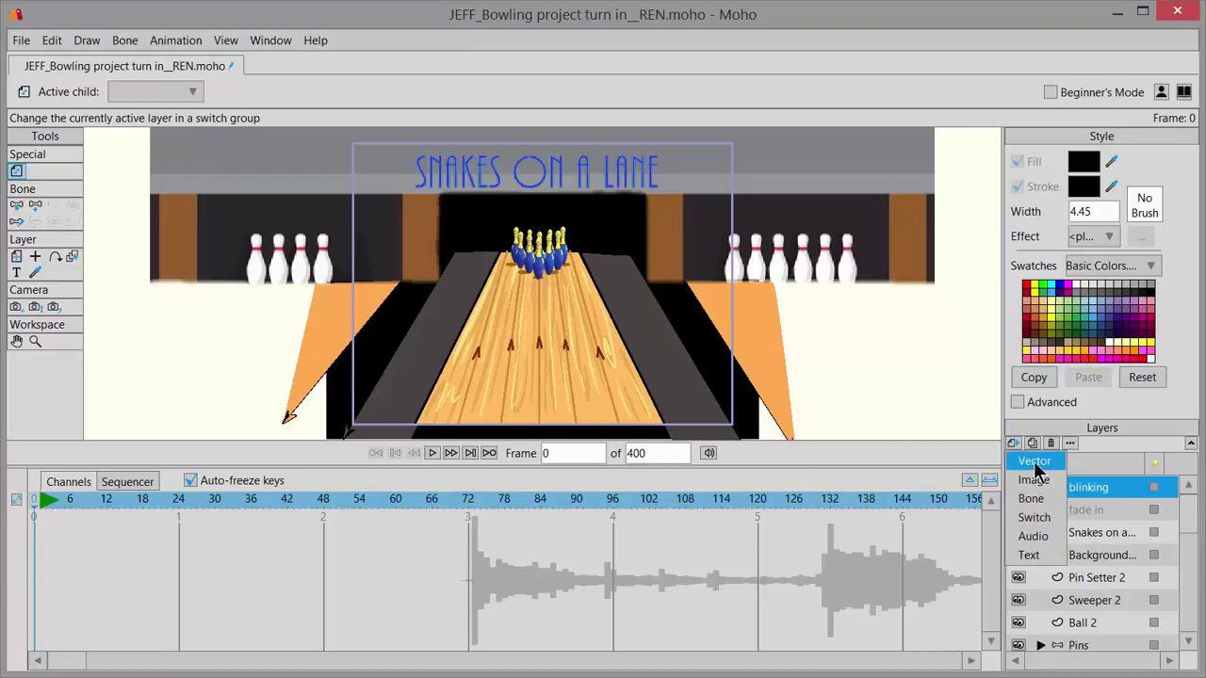
pyautogui.click(1034, 462)
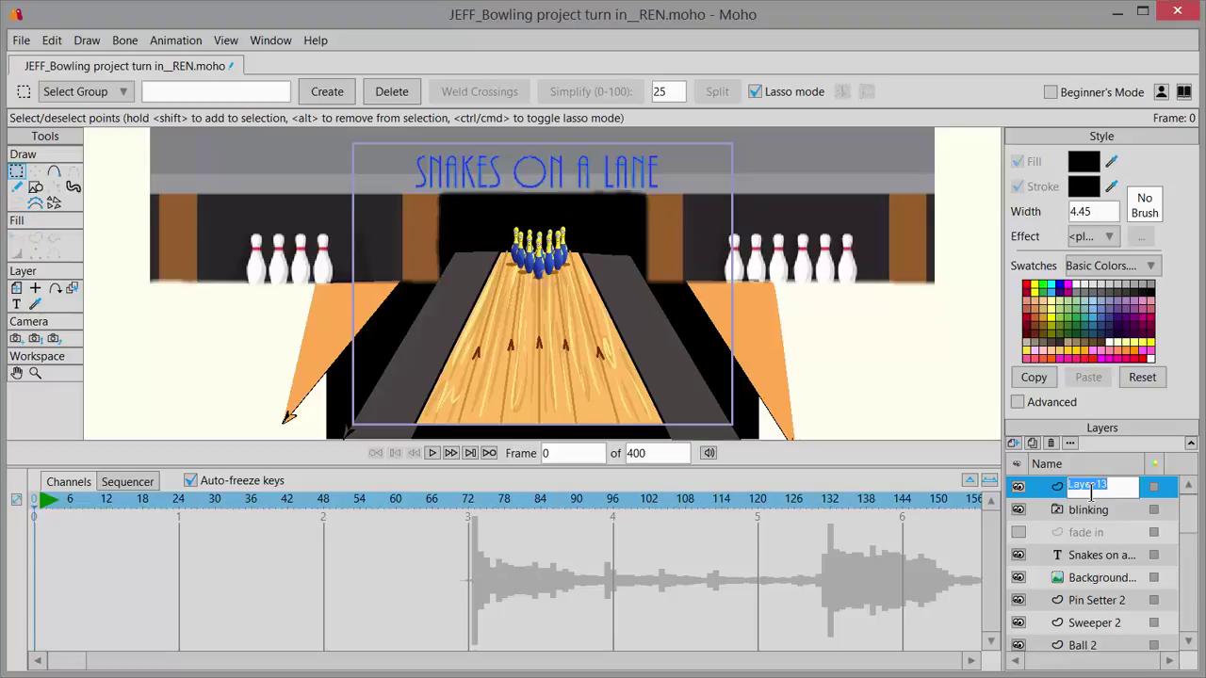
pyautogui.write('red')
pyautogui.press('Return')
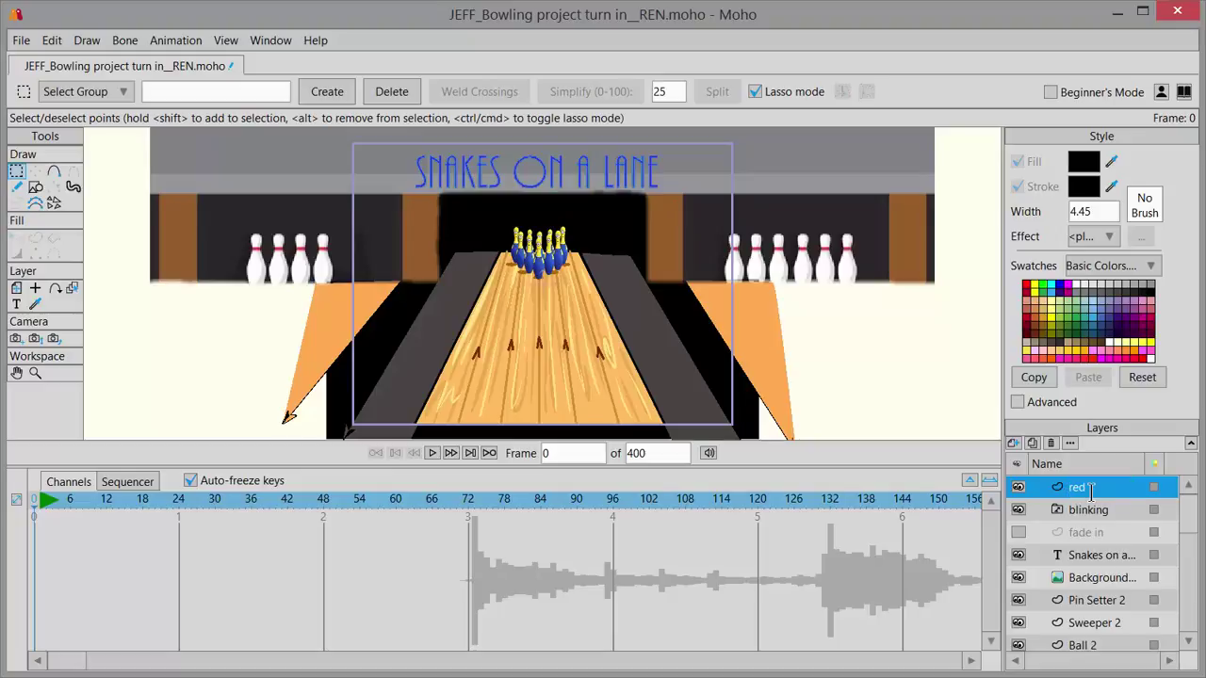
pyautogui.moveTo(1098, 496); pyautogui.dragTo(1110, 509)
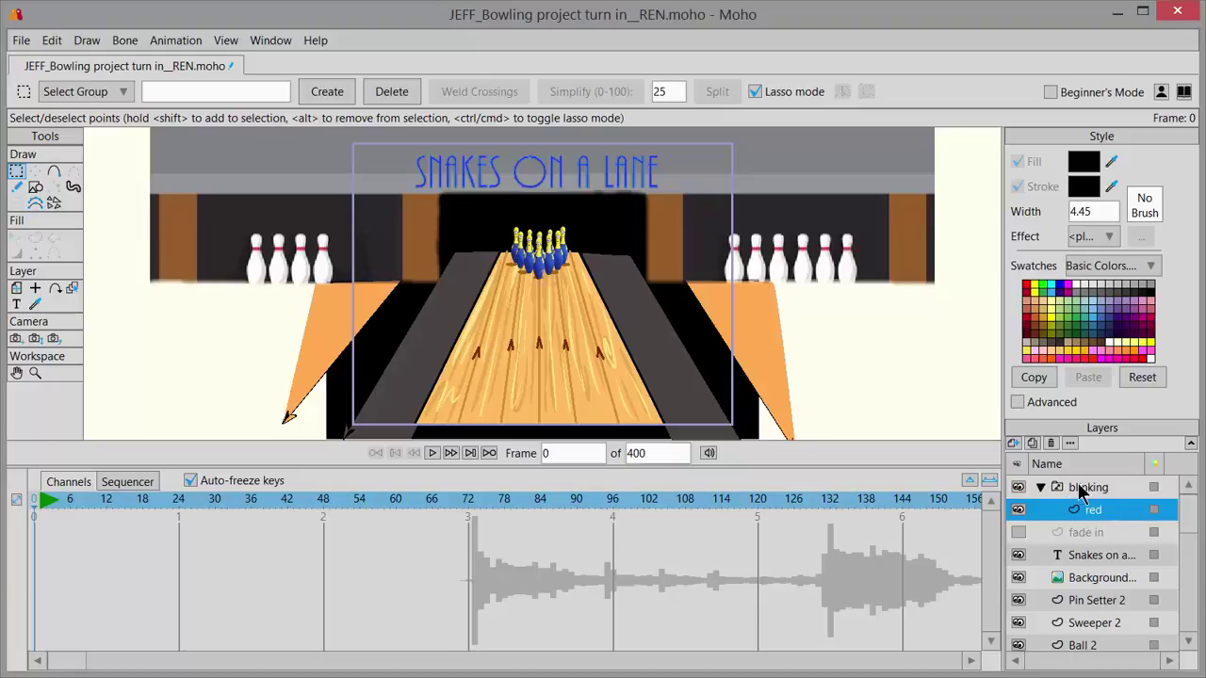
# Step: Duplicate the red layer inside the blinking group and name the copy blue
pyautogui.click(1033, 443)
pyautogui.doubleClick(1122, 509)
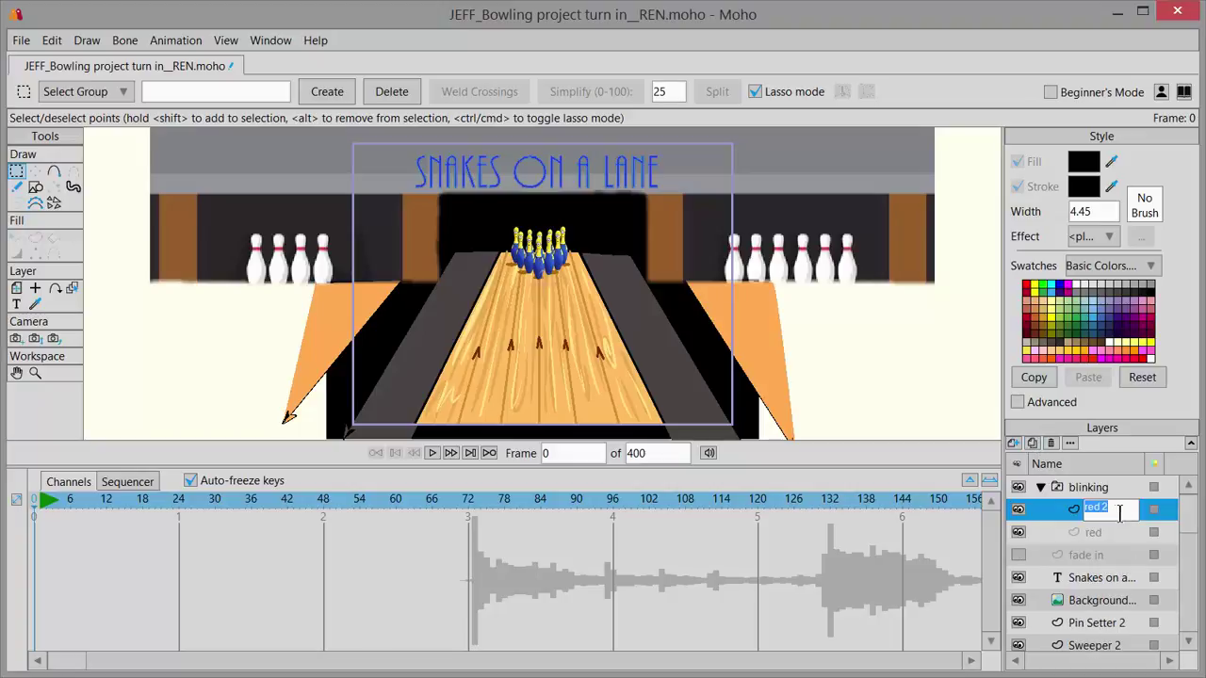
pyautogui.write('blue')
pyautogui.press('Return')
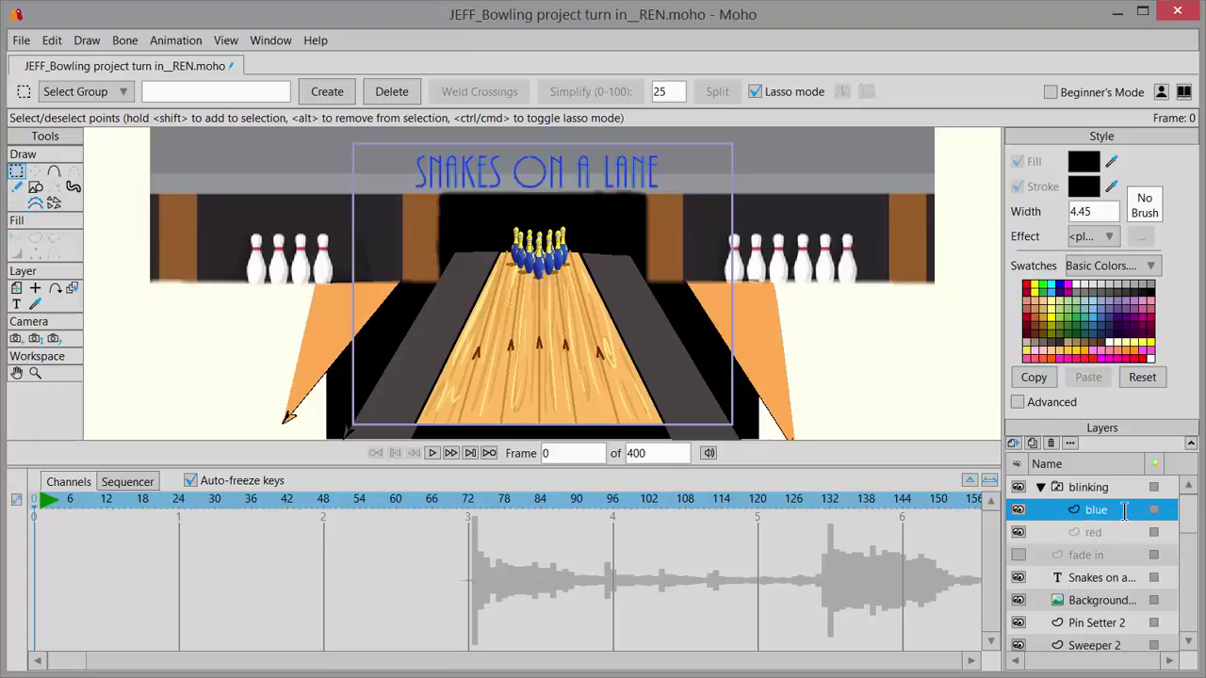
# Step: Duplicate the blue layer inside the blinking group and name the copy green
pyautogui.click(1033, 444)
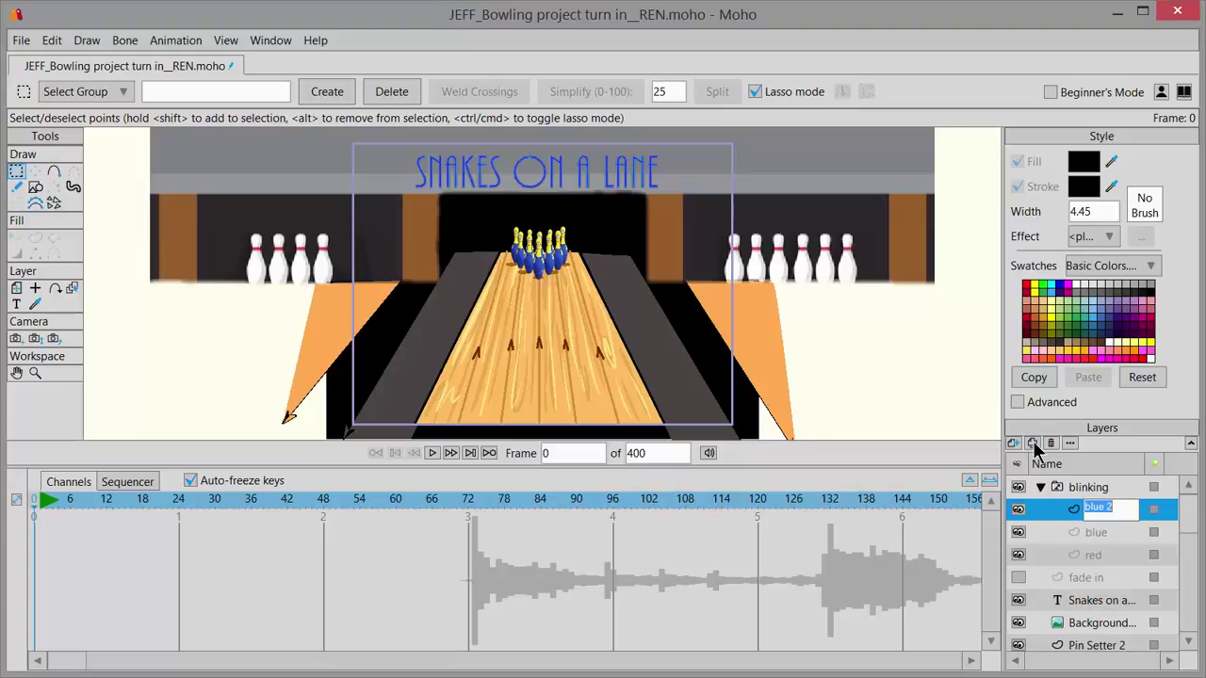
pyautogui.write('green')
pyautogui.press('Return')
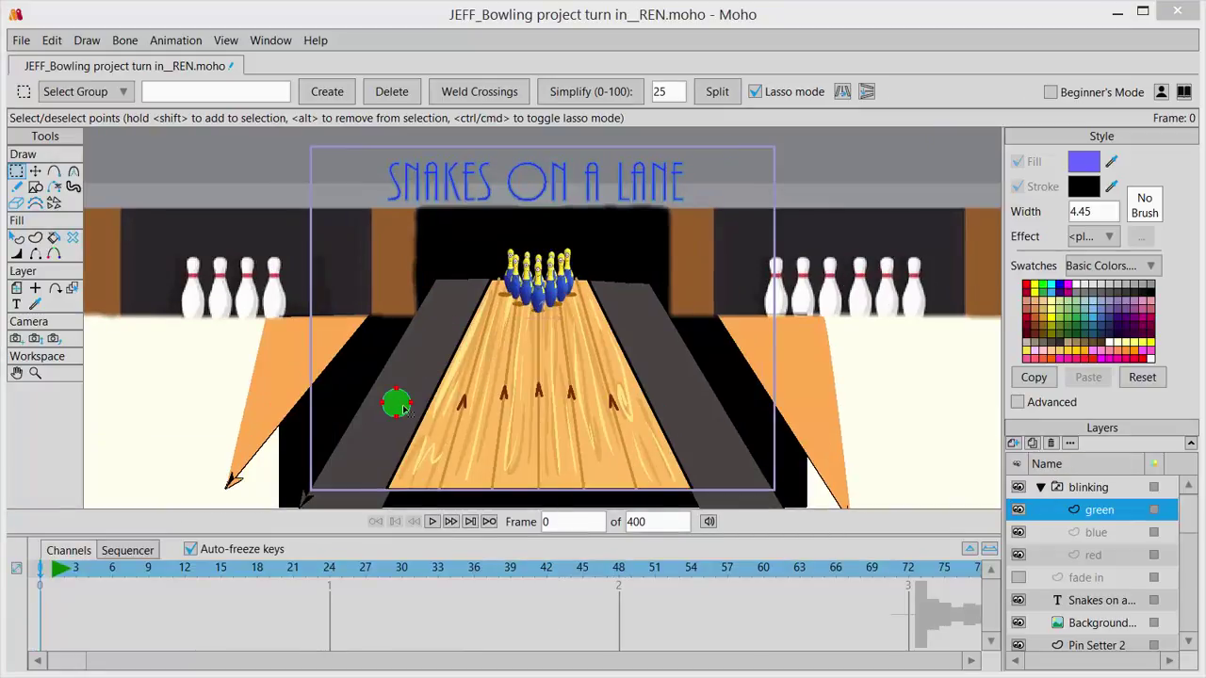
# Step: View the dots on the blue and red layers one after the other
pyautogui.click(1108, 533)
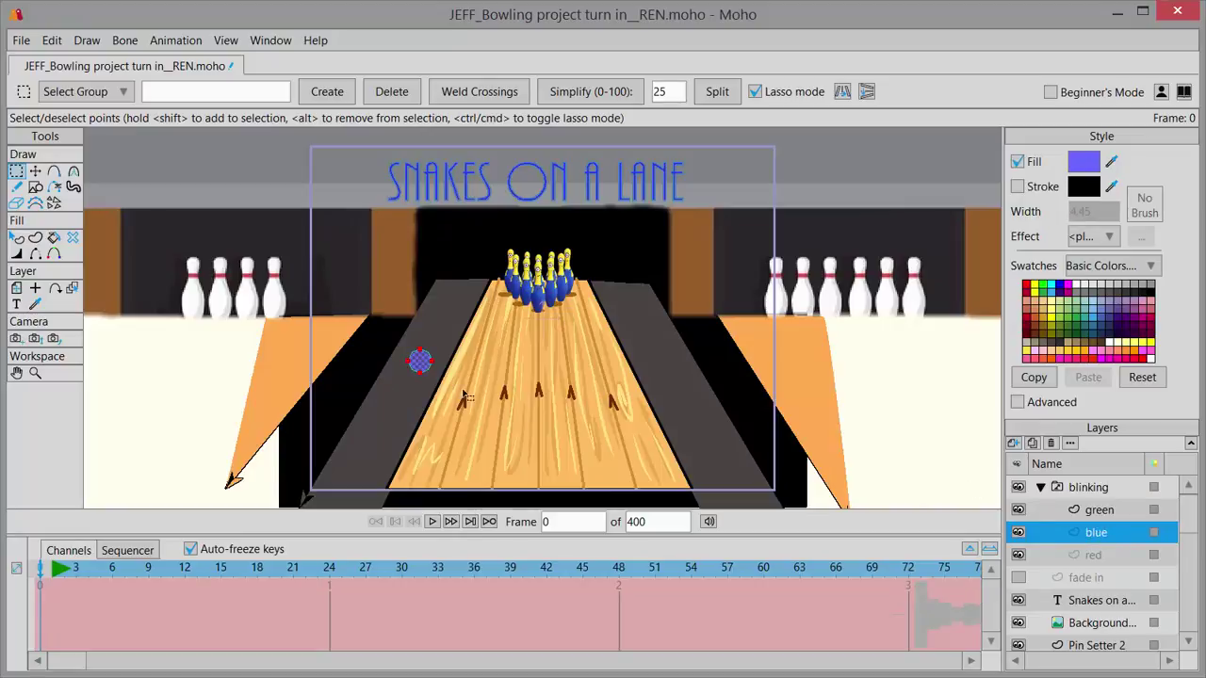
pyautogui.click(1104, 555)
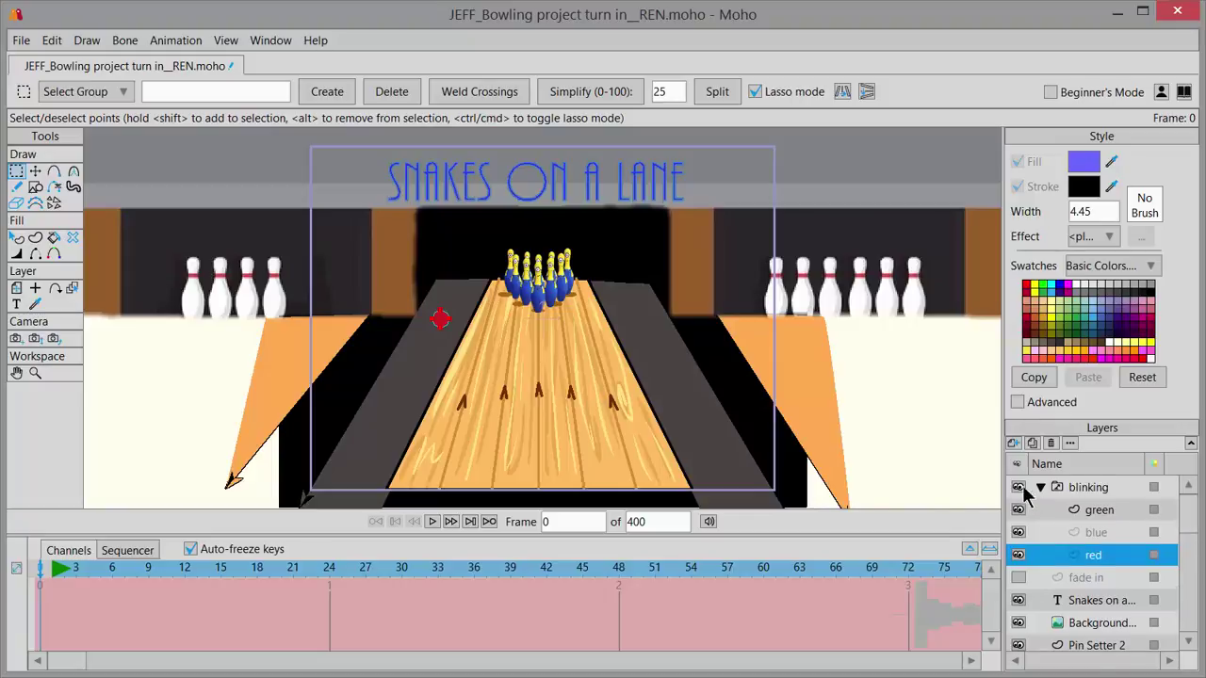
# Step: Add an empty vector layer named none and place it inside the blinking switch layer above green
pyautogui.click(1102, 491)
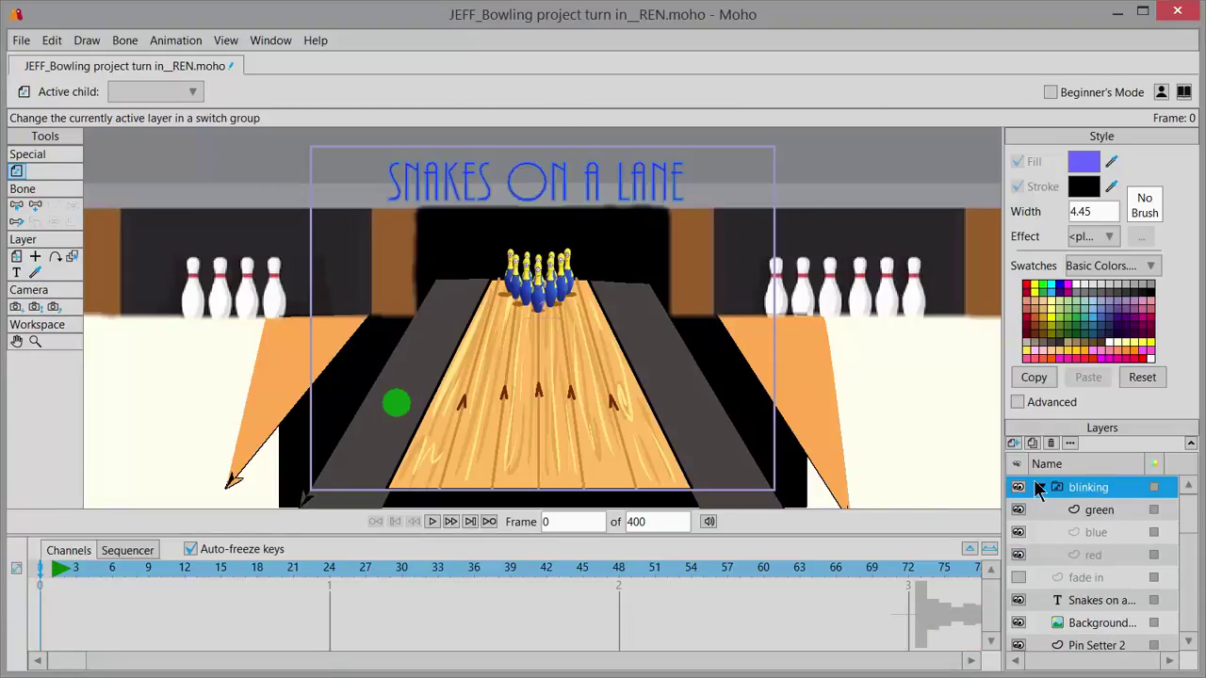
pyautogui.click(1014, 451)
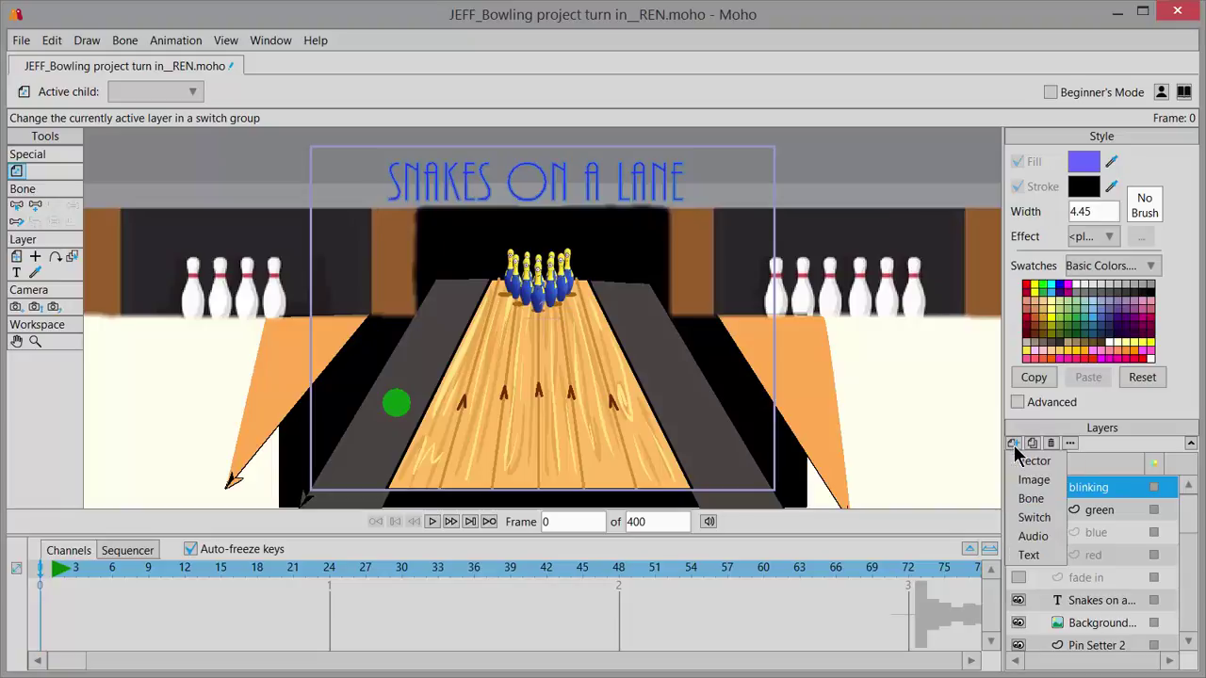
pyautogui.click(1033, 461)
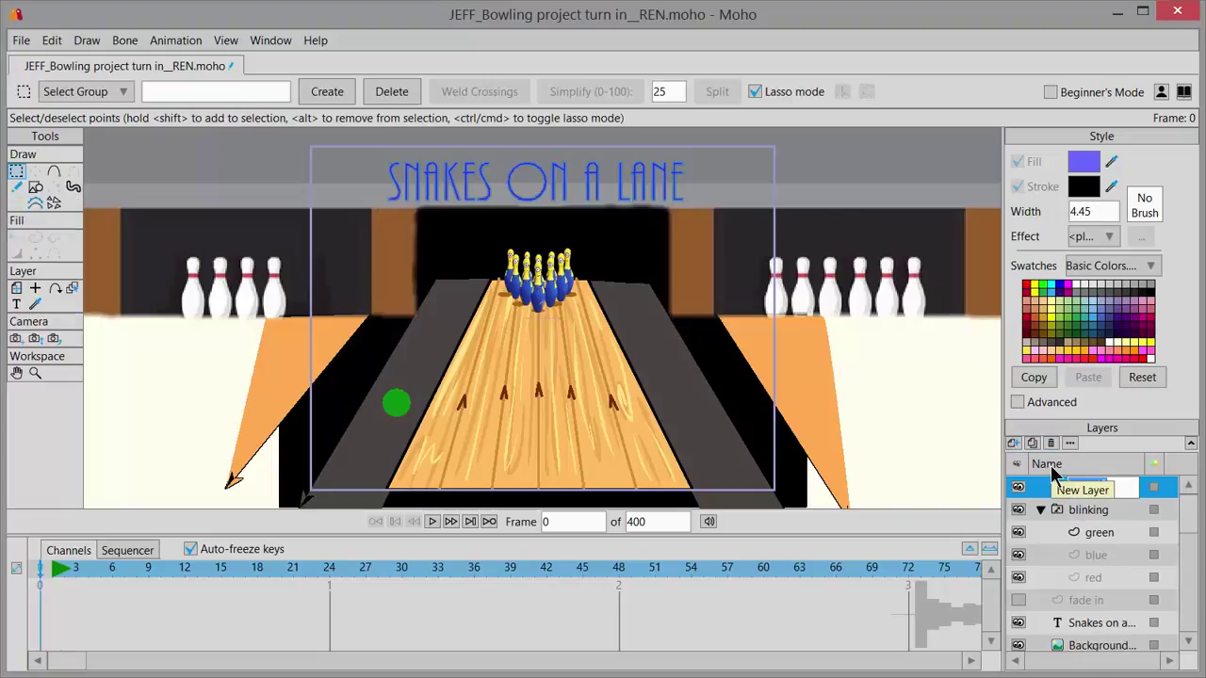
pyautogui.write('none')
pyautogui.press('Return')
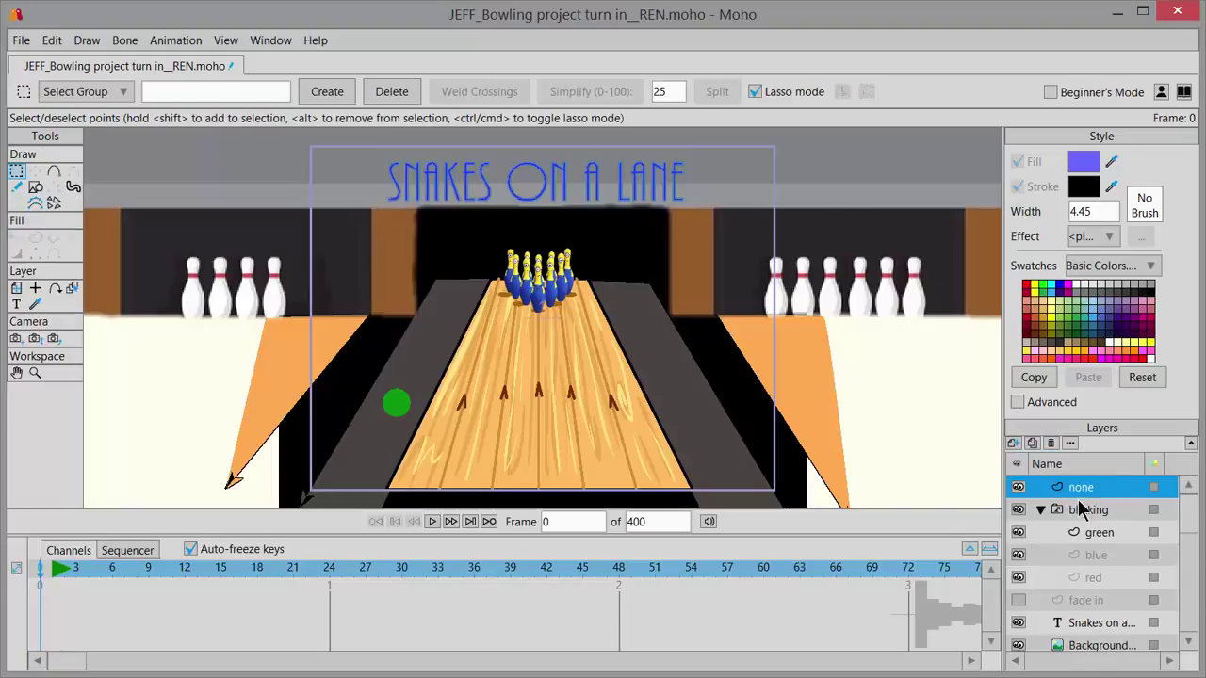
pyautogui.moveTo(1090, 490); pyautogui.dragTo(1108, 511)
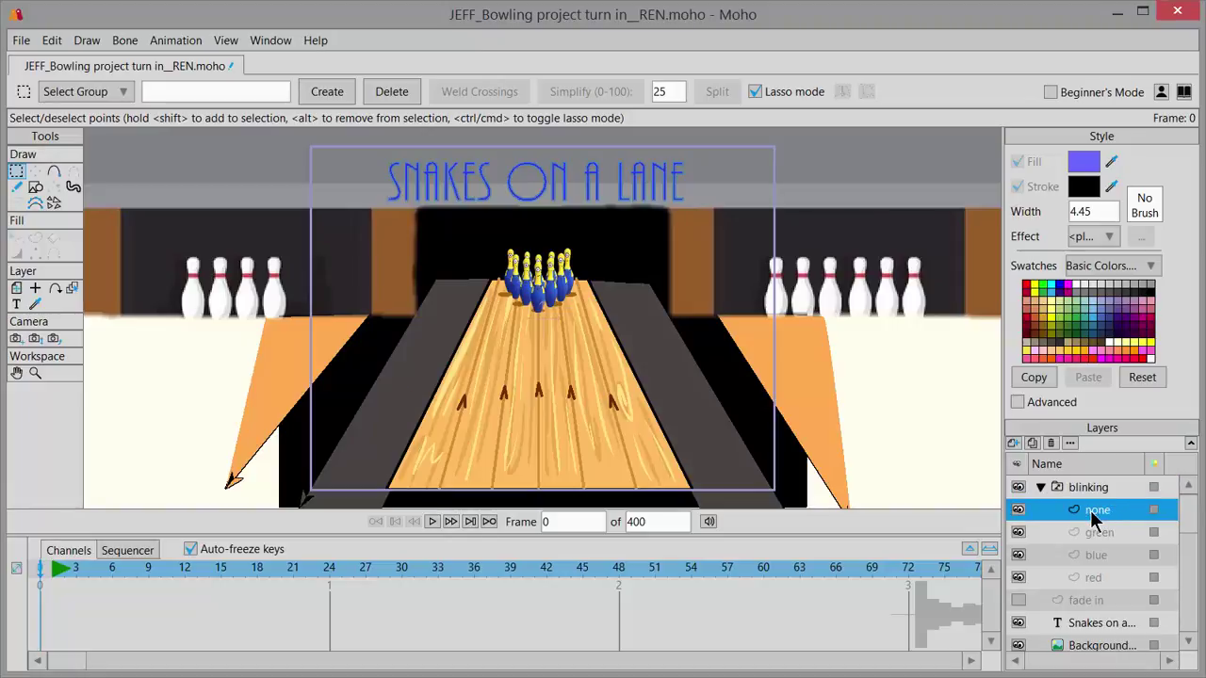
# Step: Collapse the blinking group and switch its active child to green at frame 133
pyautogui.click(1098, 490)
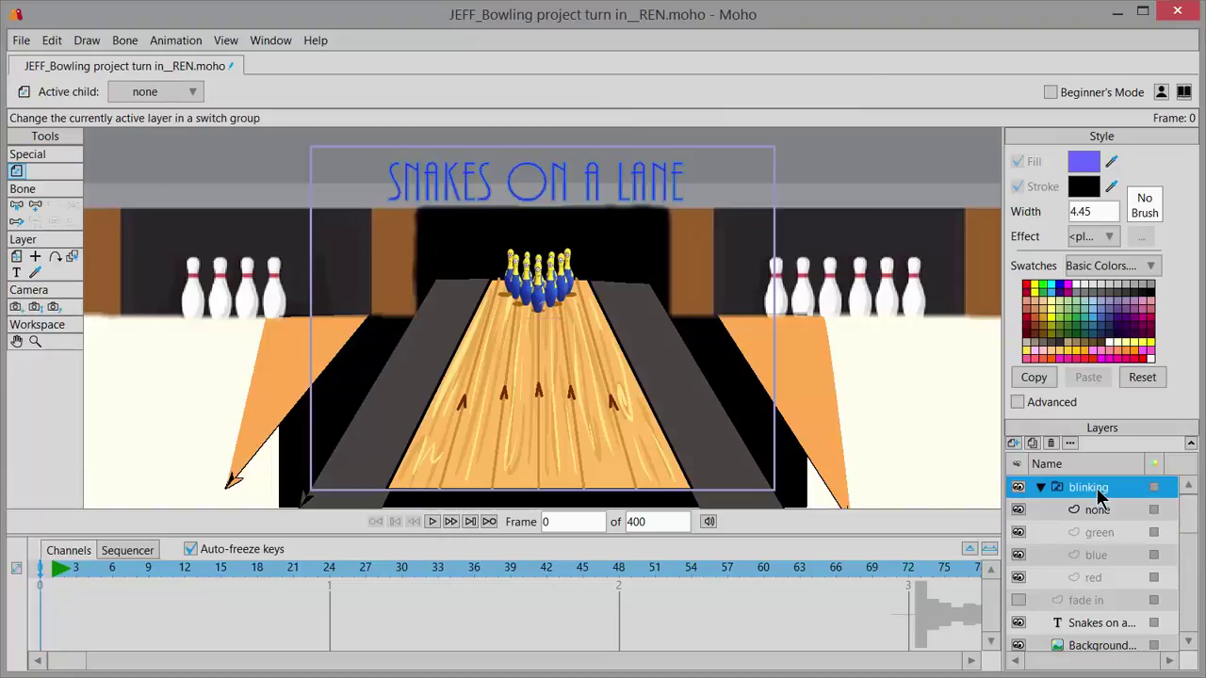
pyautogui.click(1040, 487)
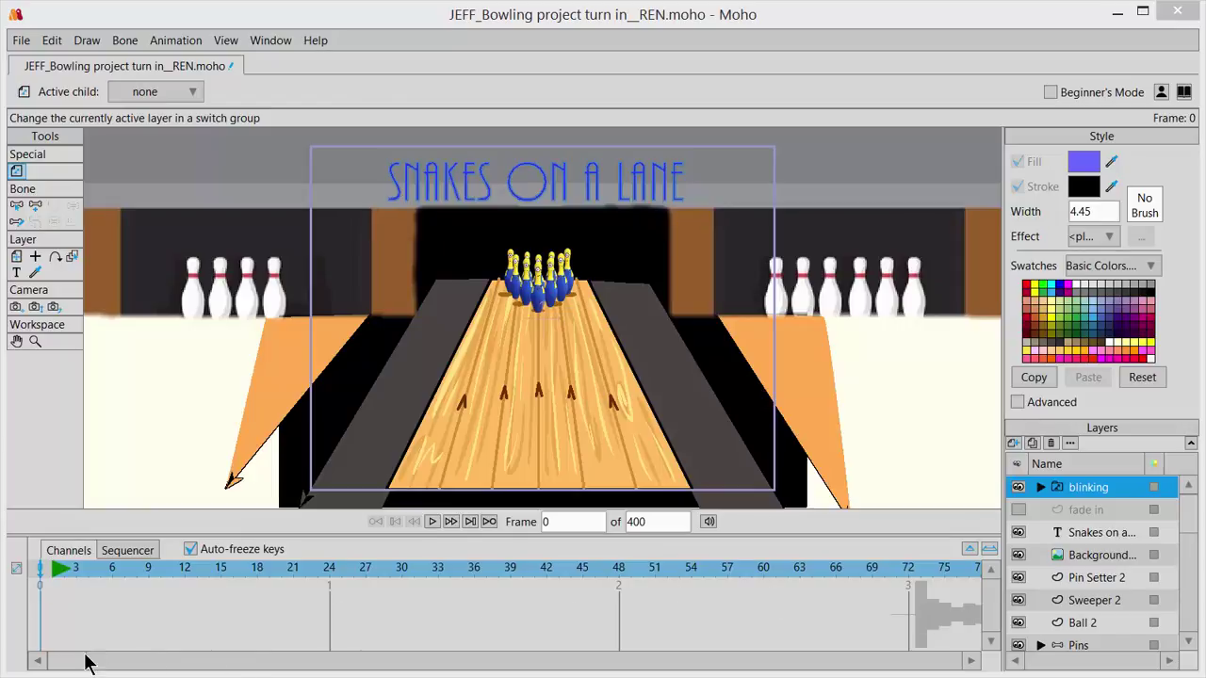
pyautogui.moveTo(73, 667); pyautogui.dragTo(168, 661)
pyautogui.moveTo(362, 571); pyautogui.dragTo(375, 577)
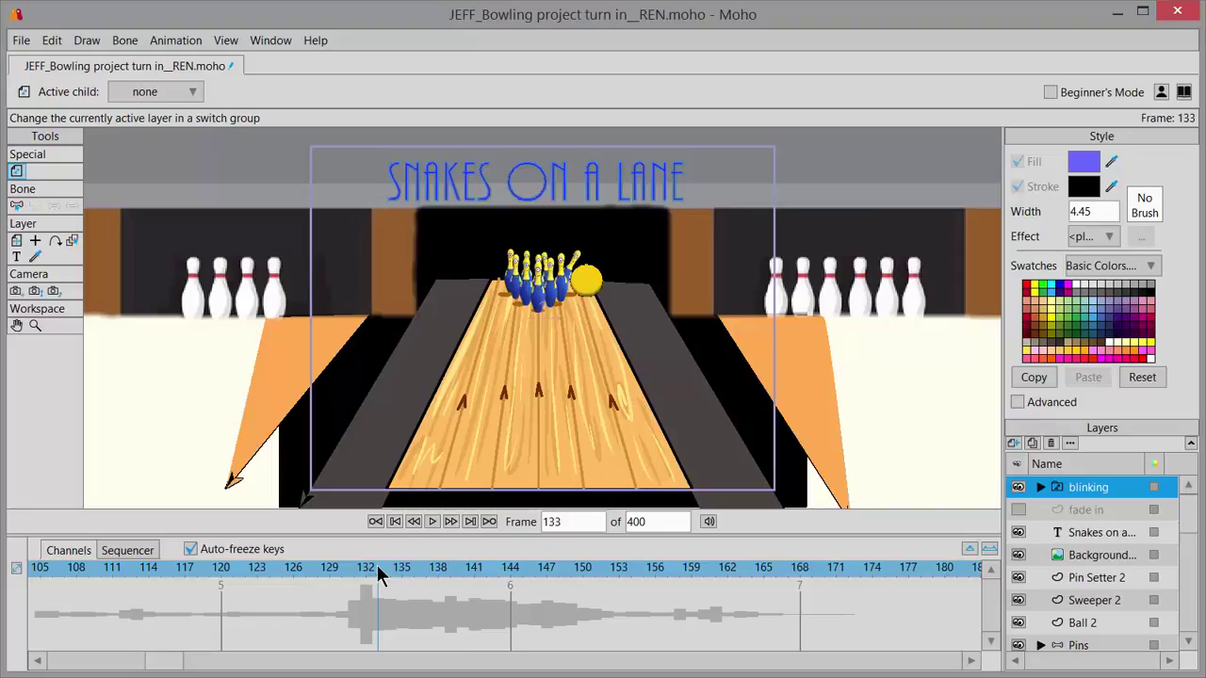
pyautogui.rightClick(1096, 497)
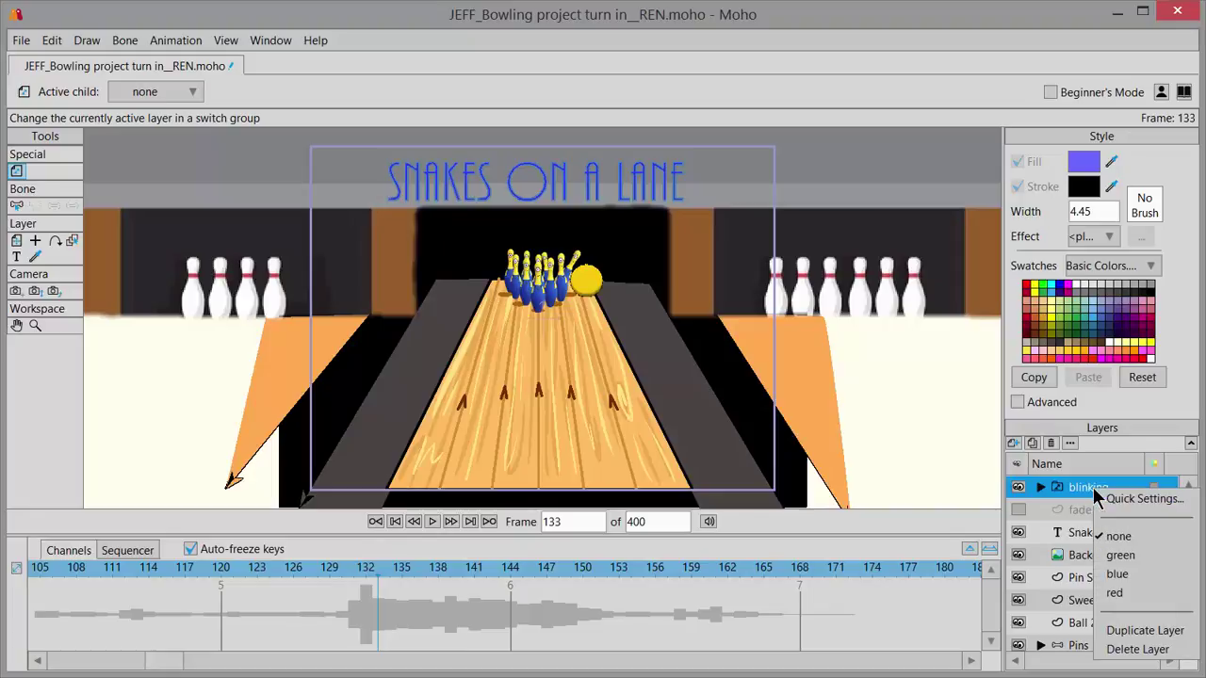
pyautogui.click(1142, 556)
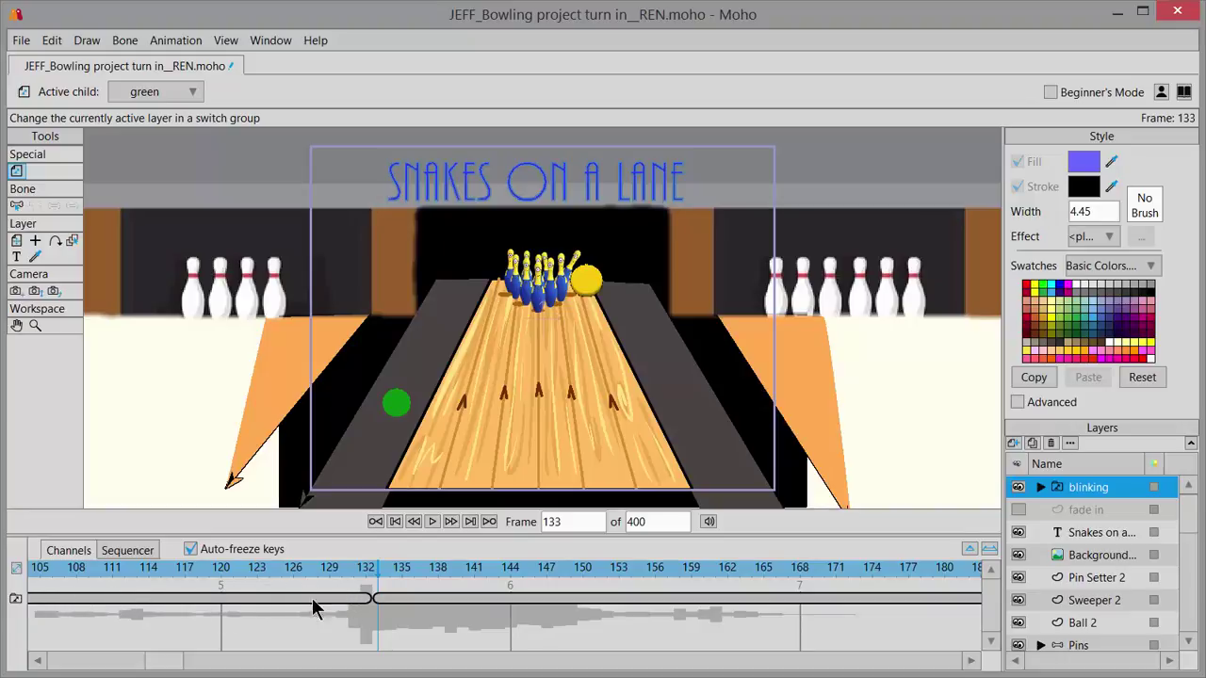
# Step: Switch the blinking layer's active child to blue at frame 138
pyautogui.moveTo(76, 575); pyautogui.dragTo(381, 586)
pyautogui.moveTo(381, 585); pyautogui.dragTo(458, 595)
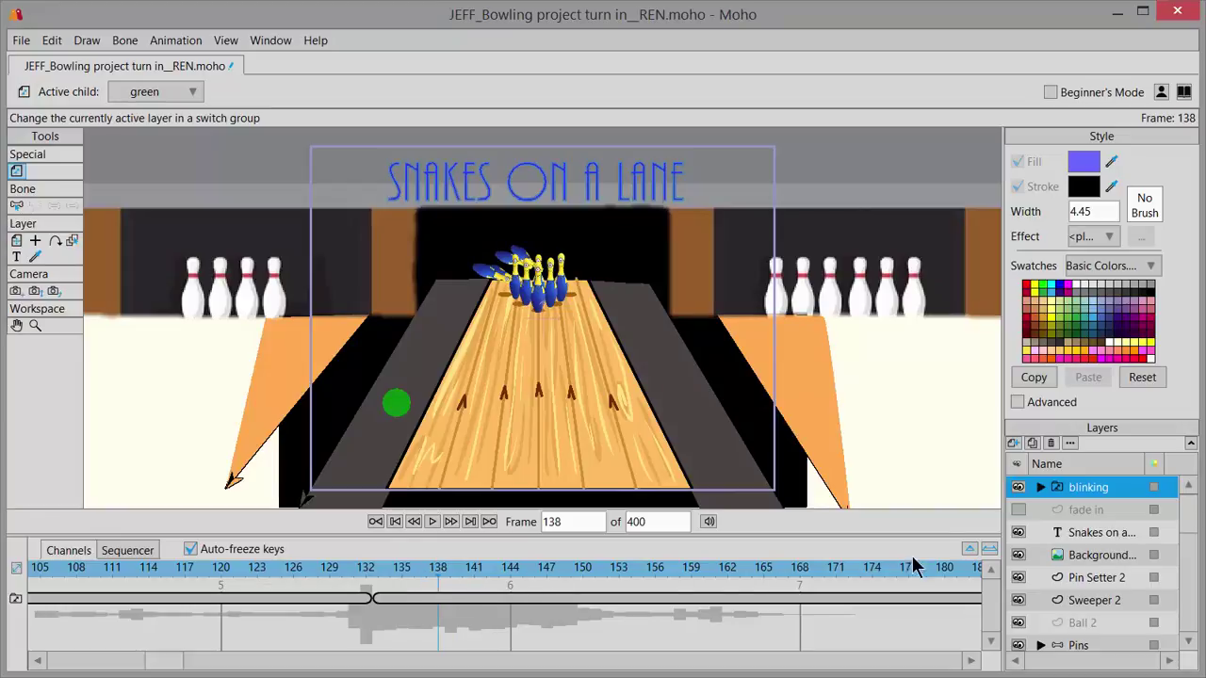
pyautogui.rightClick(1110, 497)
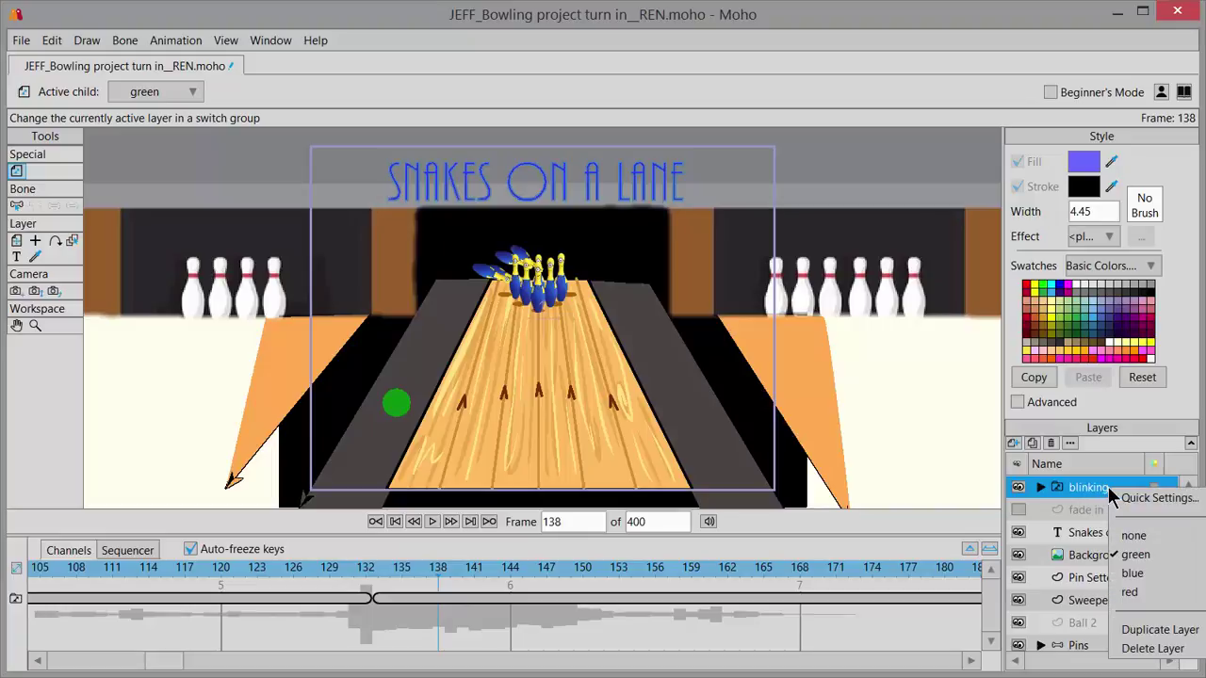
pyautogui.click(1146, 572)
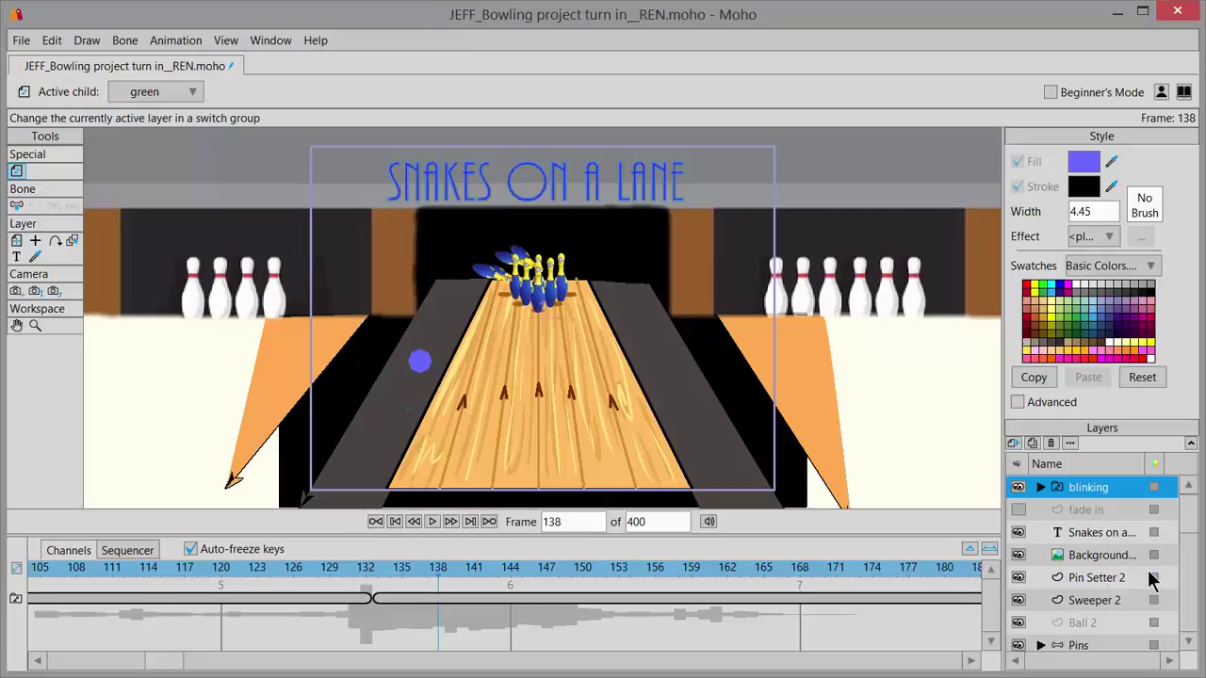
# Step: Switch the blinking layer's active child to red at frame 143
pyautogui.moveTo(443, 577); pyautogui.dragTo(499, 572)
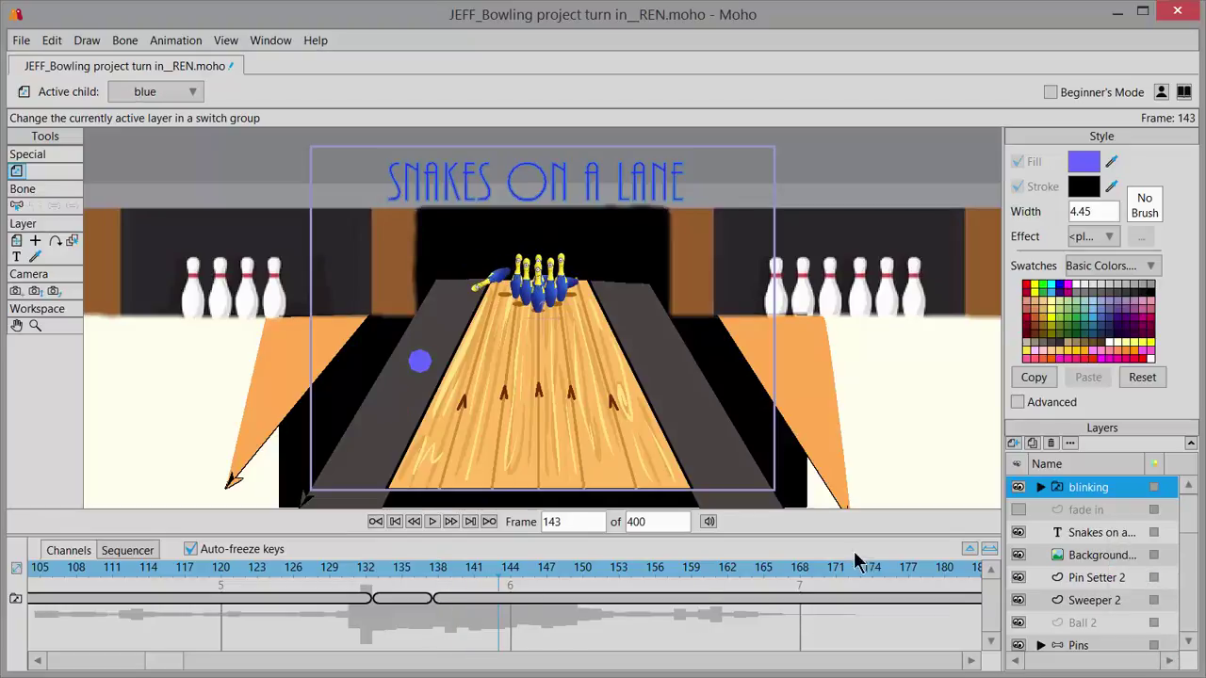
pyautogui.rightClick(1099, 493)
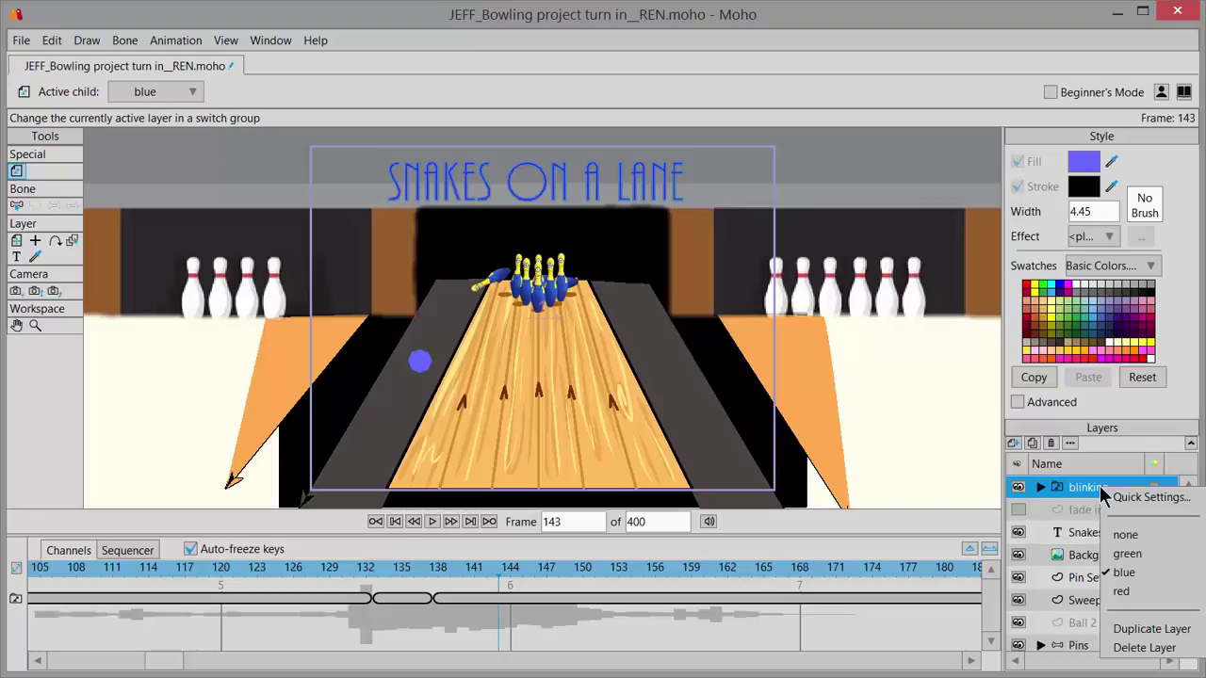
pyautogui.click(1123, 592)
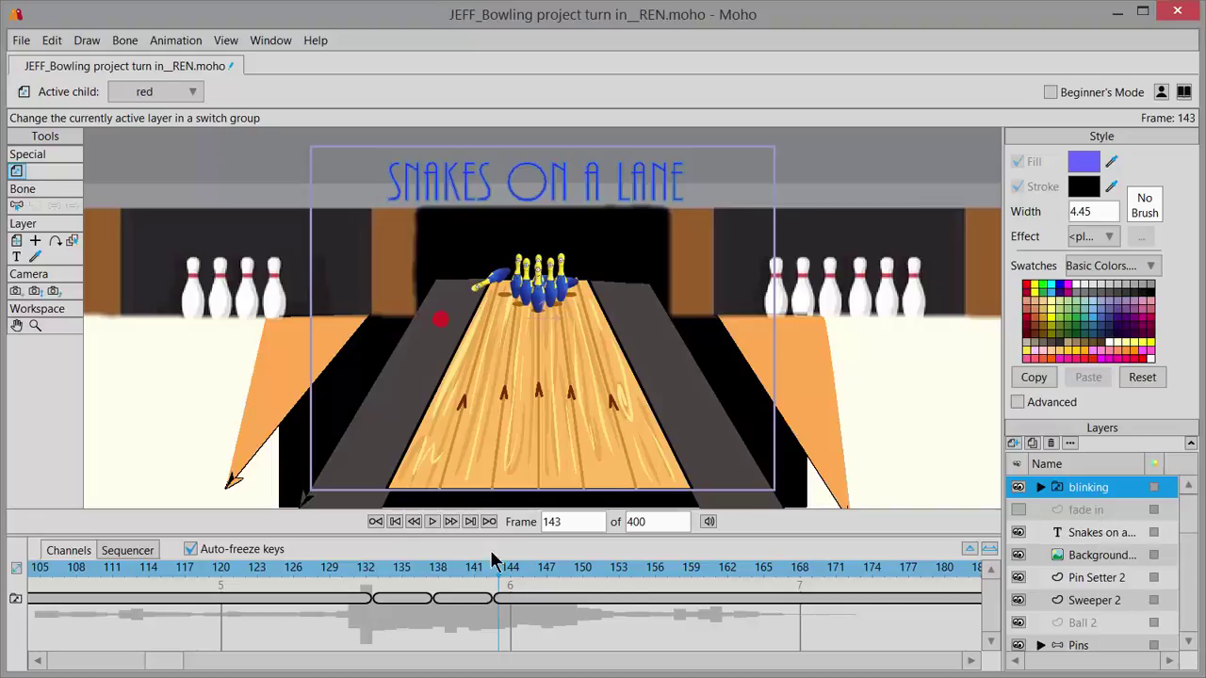
# Step: Switch the blinking layer's active child to none at frame 148
pyautogui.moveTo(502, 575); pyautogui.dragTo(558, 585)
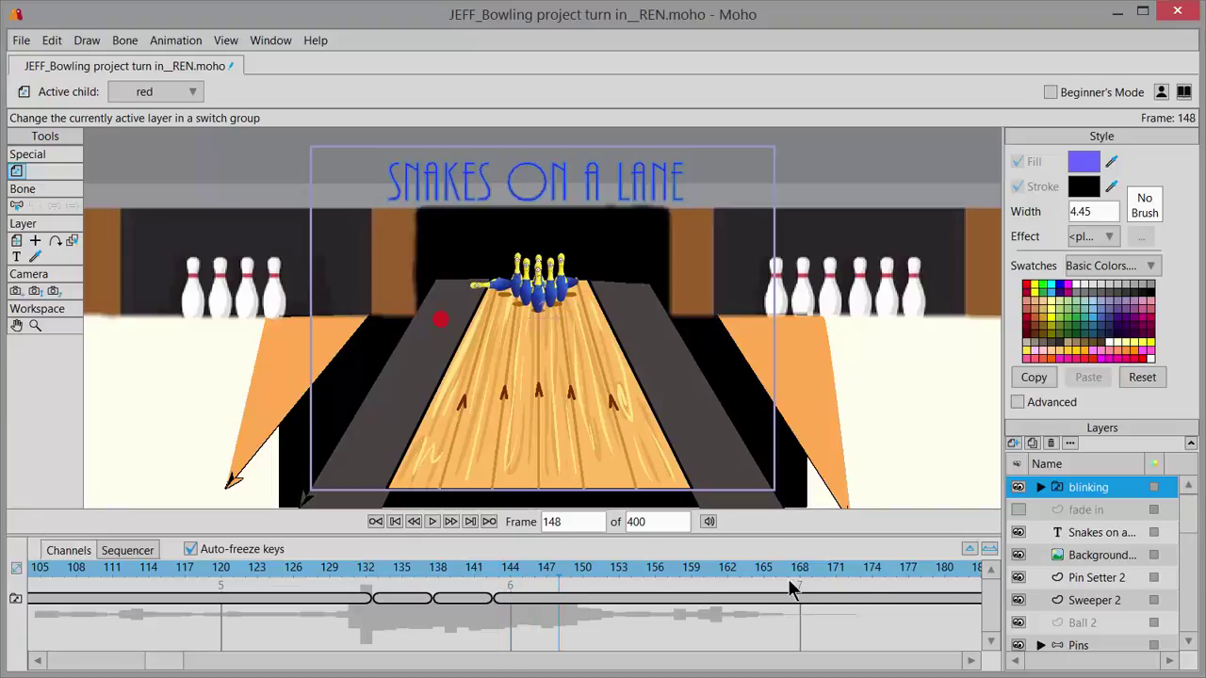
pyautogui.rightClick(1100, 489)
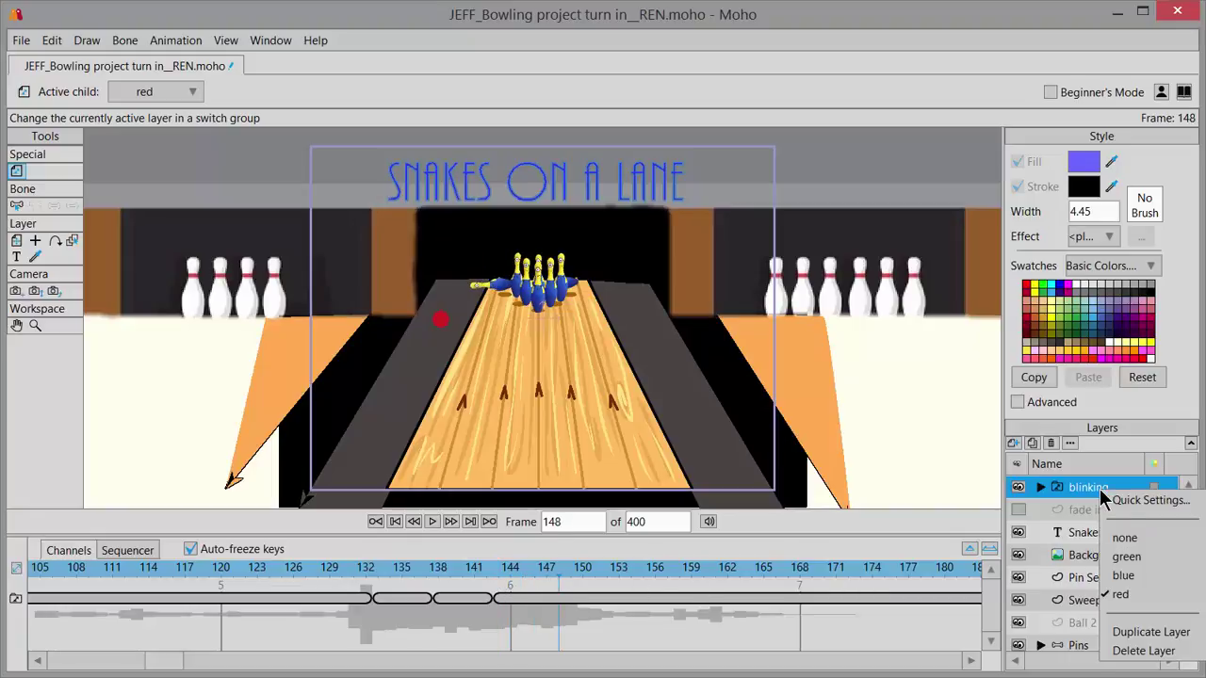
pyautogui.click(1141, 538)
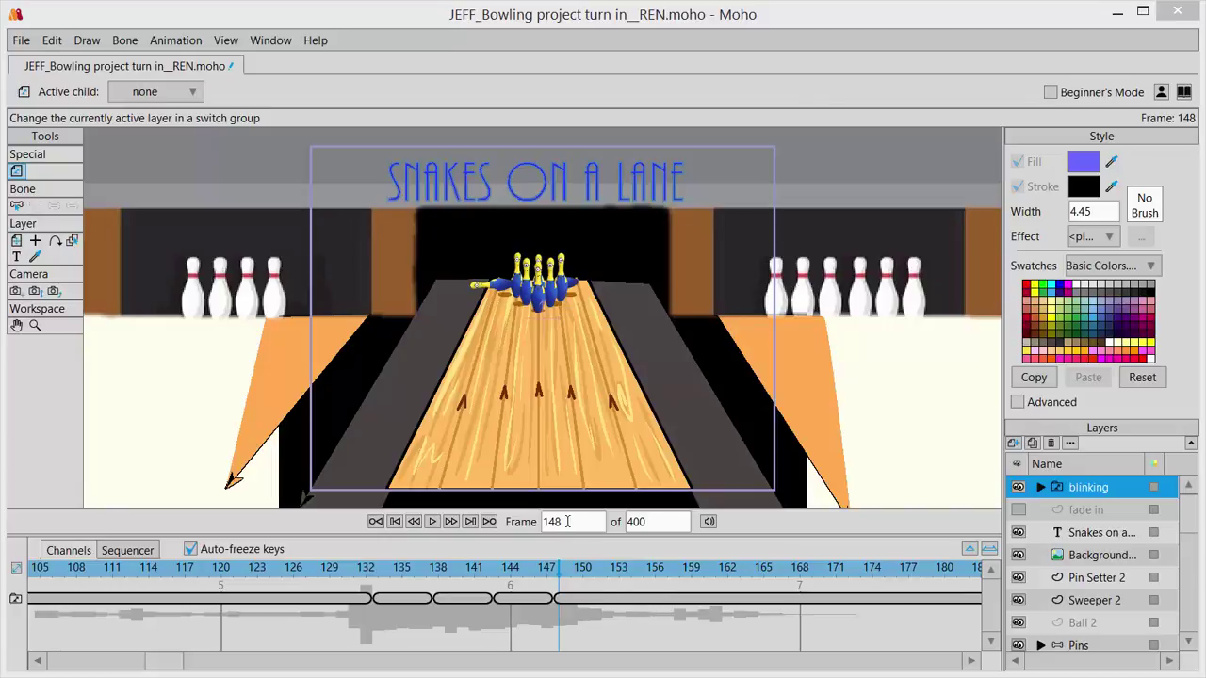
# Step: Set the blinking layer's none keyframe at frame 148 to Cycle interpolation, cycling back to absolute frame 133
pyautogui.rightClick(563, 603)
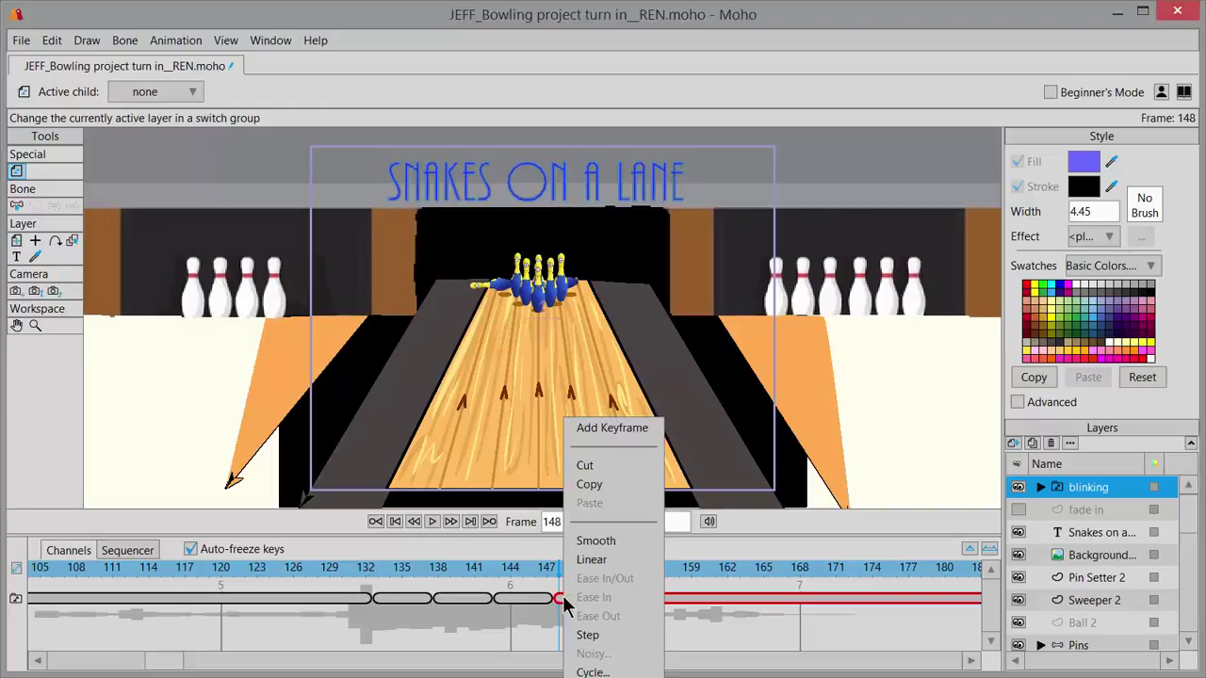
pyautogui.click(607, 673)
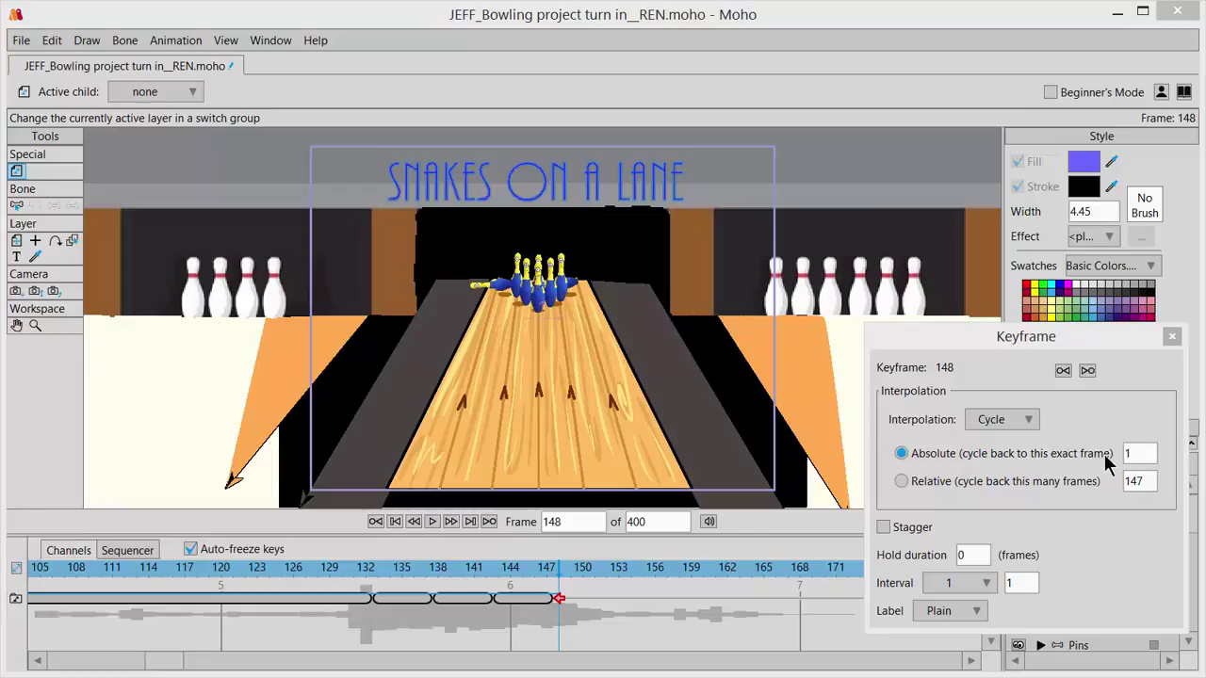
pyautogui.click(375, 566)
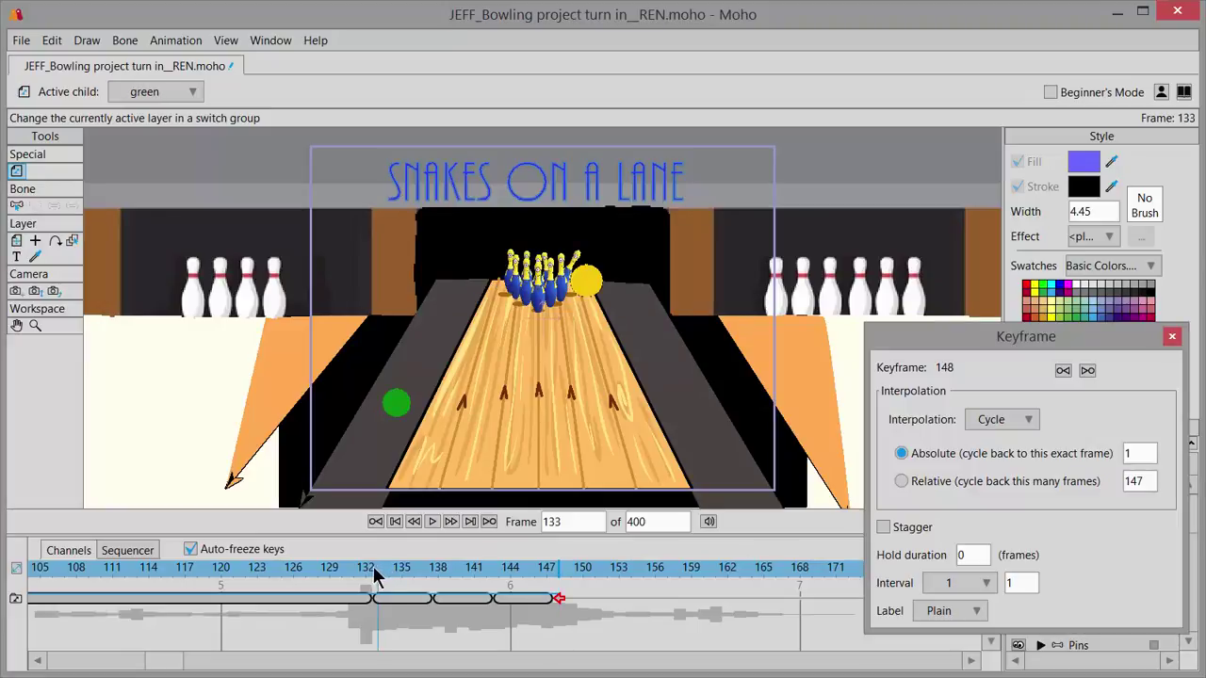
pyautogui.moveTo(377, 568); pyautogui.dragTo(380, 571)
pyautogui.click(566, 524)
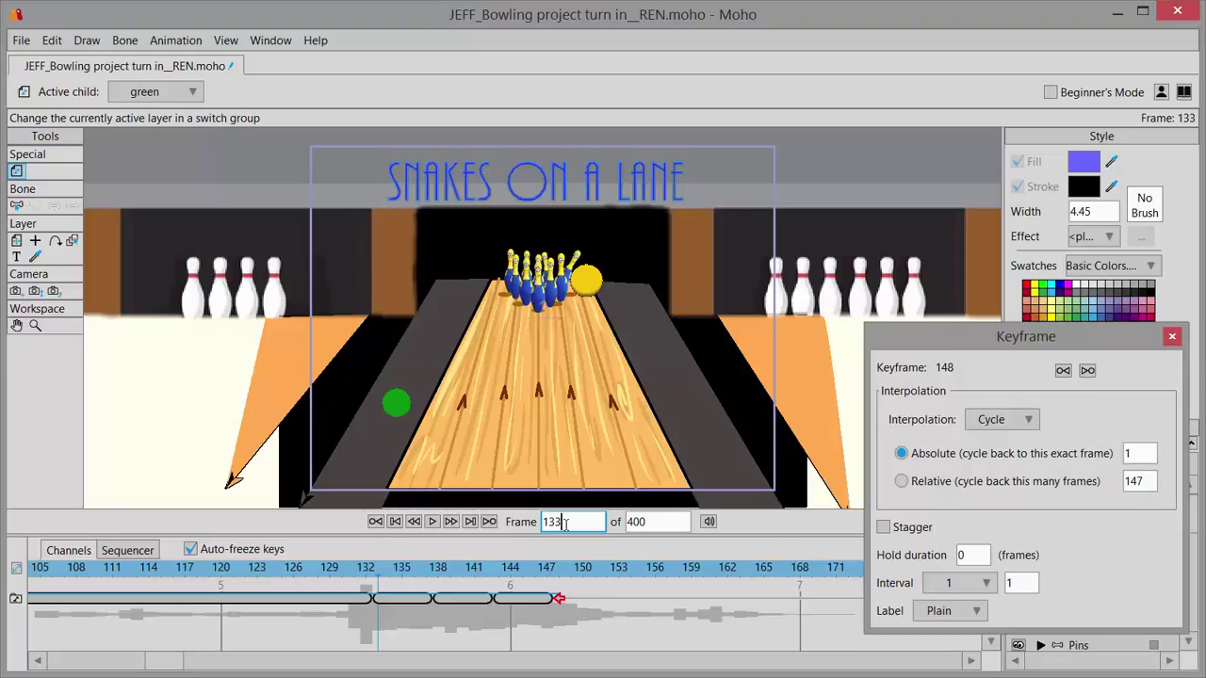
pyautogui.click(1142, 455)
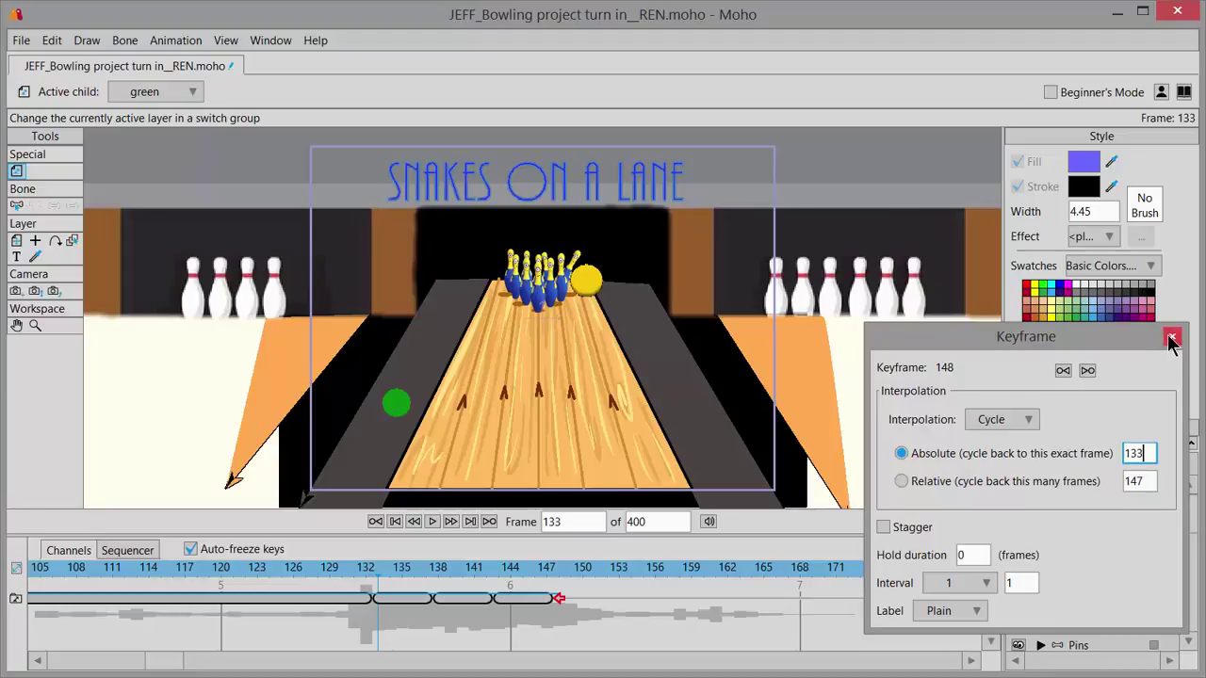
pyautogui.press('Return')
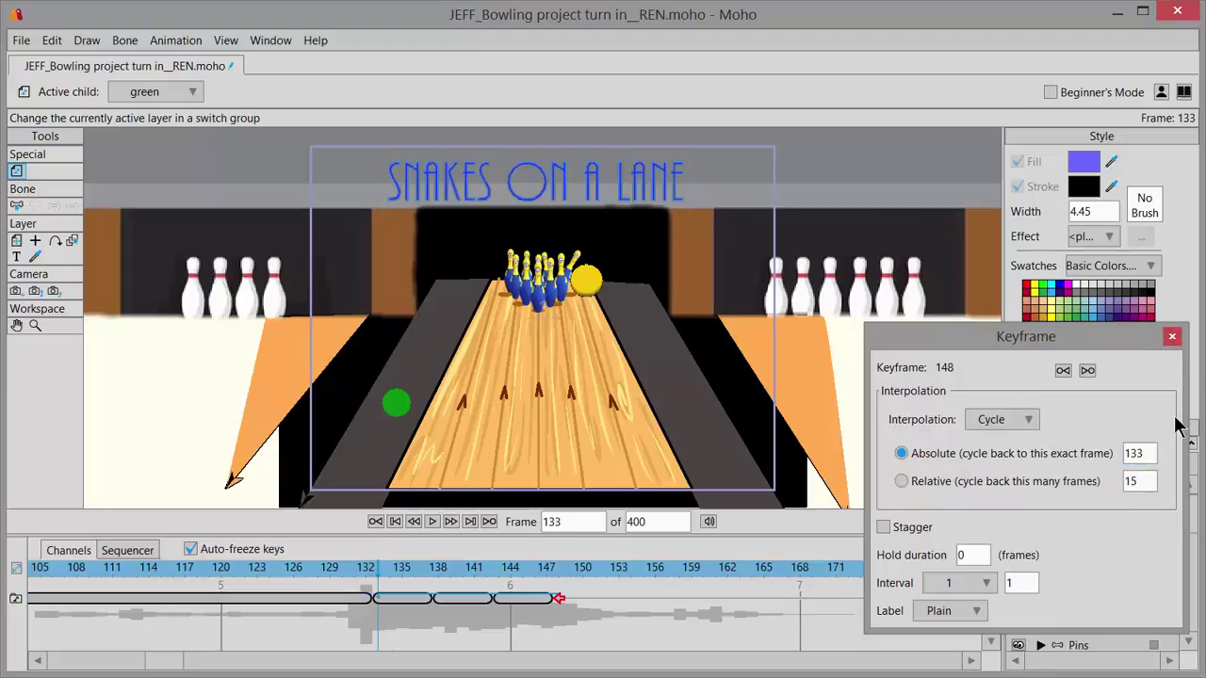
pyautogui.click(1173, 338)
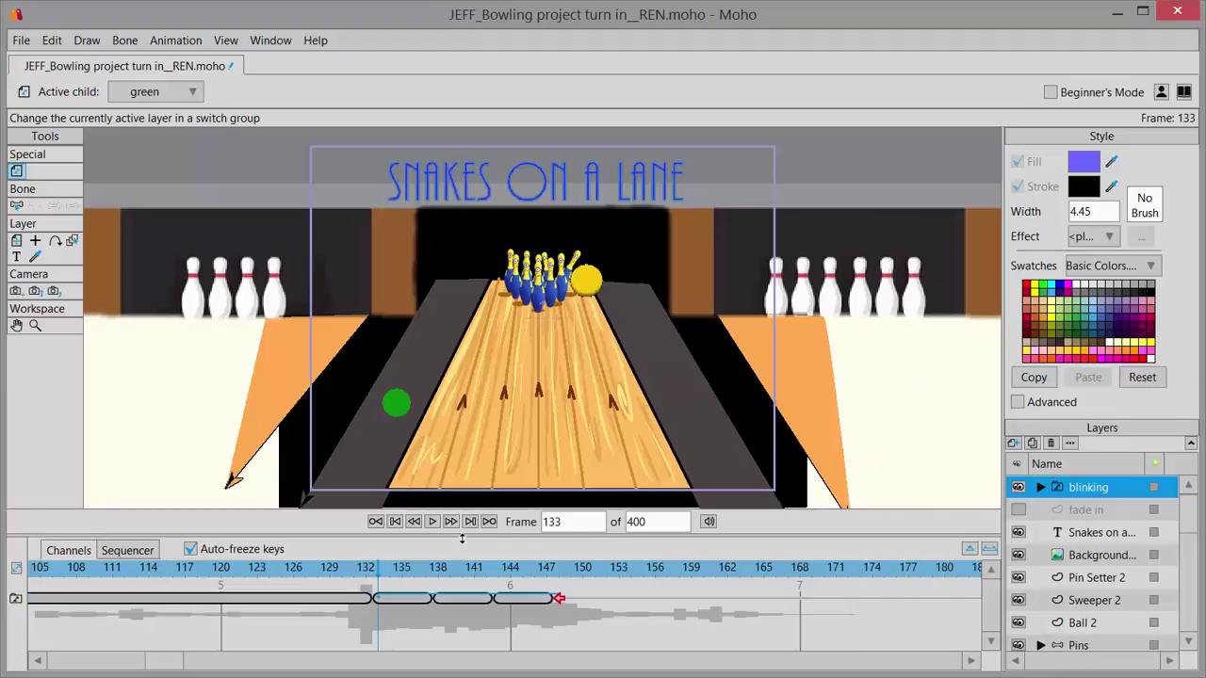
# Step: Play the animation from frame 110 to check the cycled blinking lights, and stop near the end
pyautogui.click(100, 571)
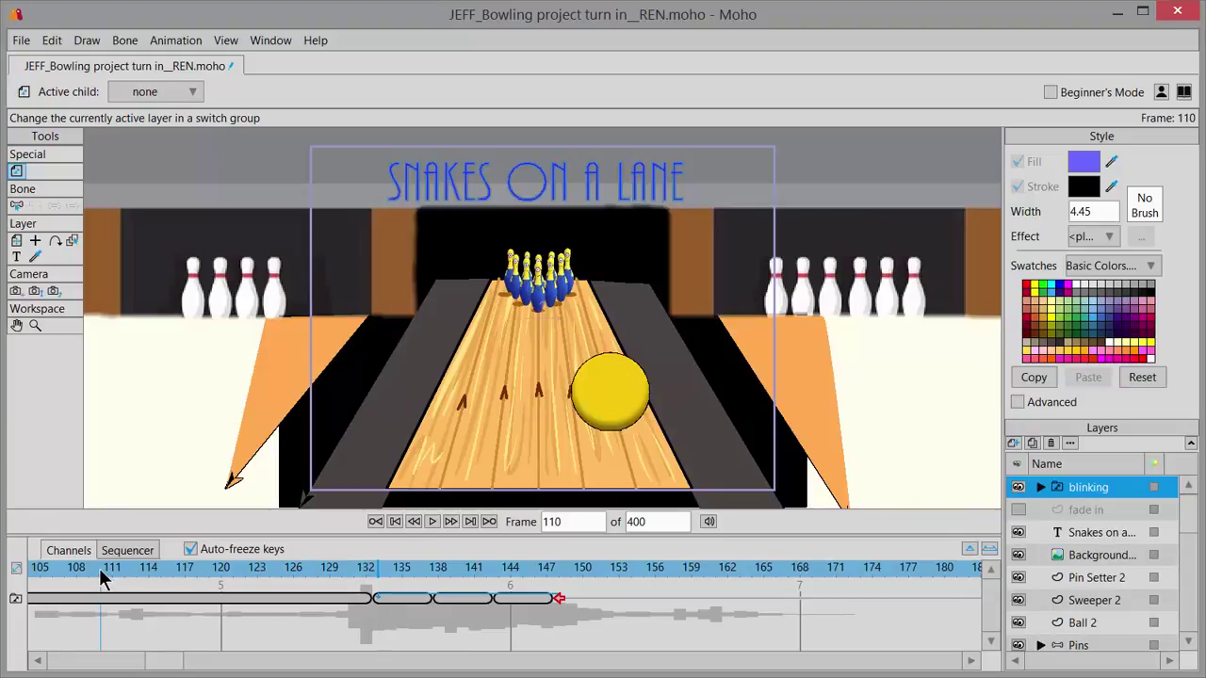
pyautogui.click(432, 522)
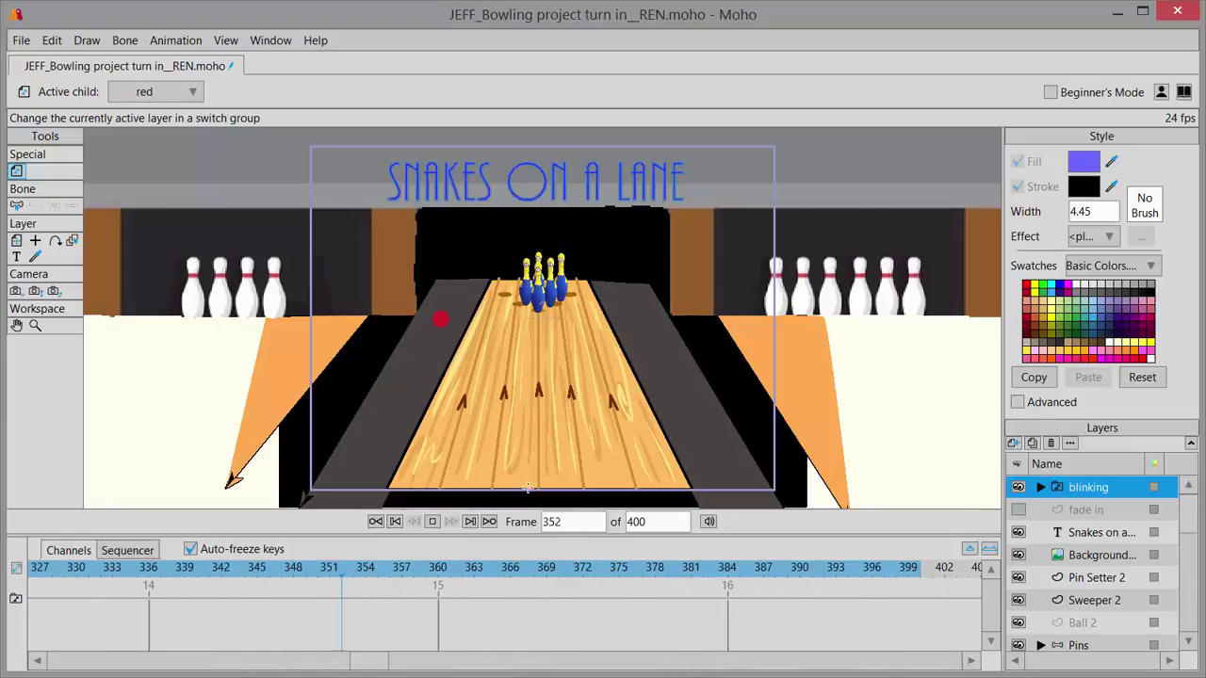
pyautogui.click(432, 522)
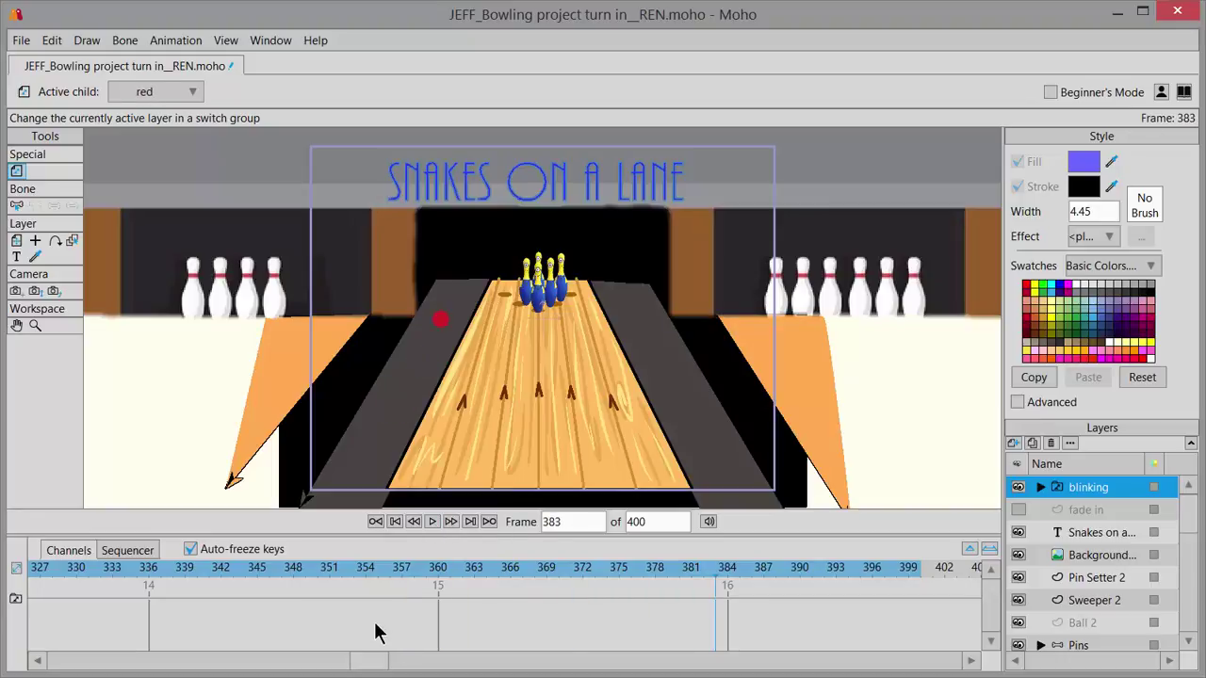
# Step: End the cycled blinking by switching the blinking layer's active child to none at frame 172
pyautogui.moveTo(369, 659); pyautogui.dragTo(175, 659)
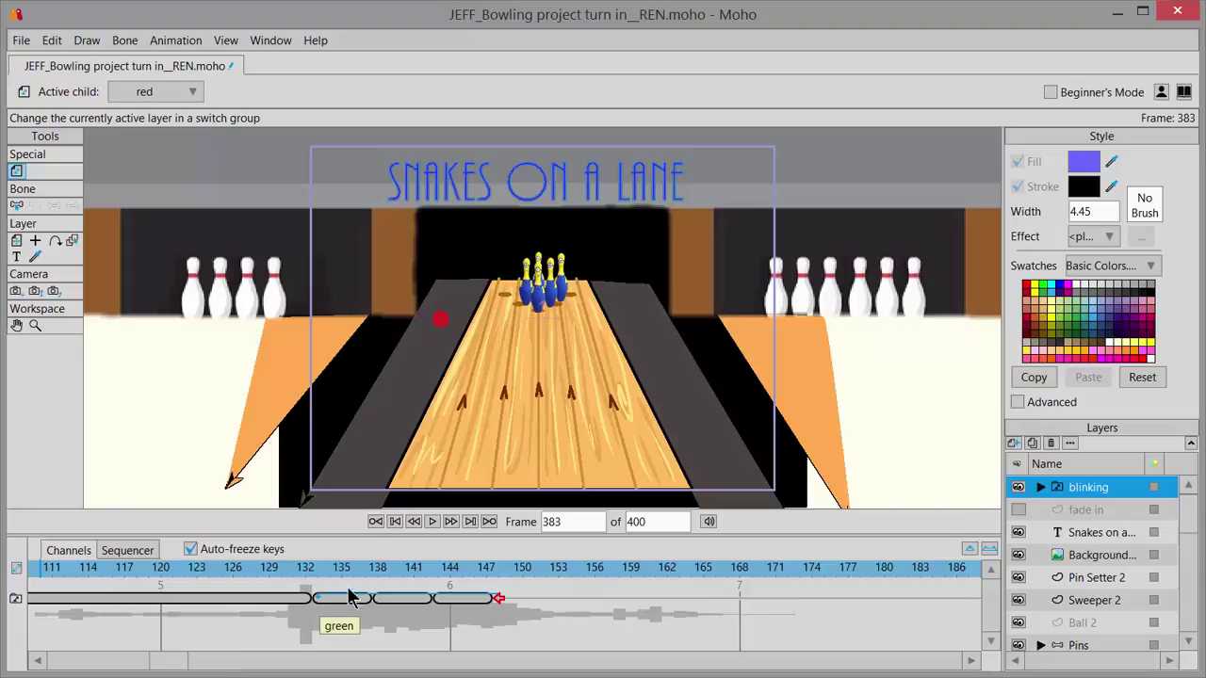
pyautogui.moveTo(344, 573); pyautogui.dragTo(790, 584)
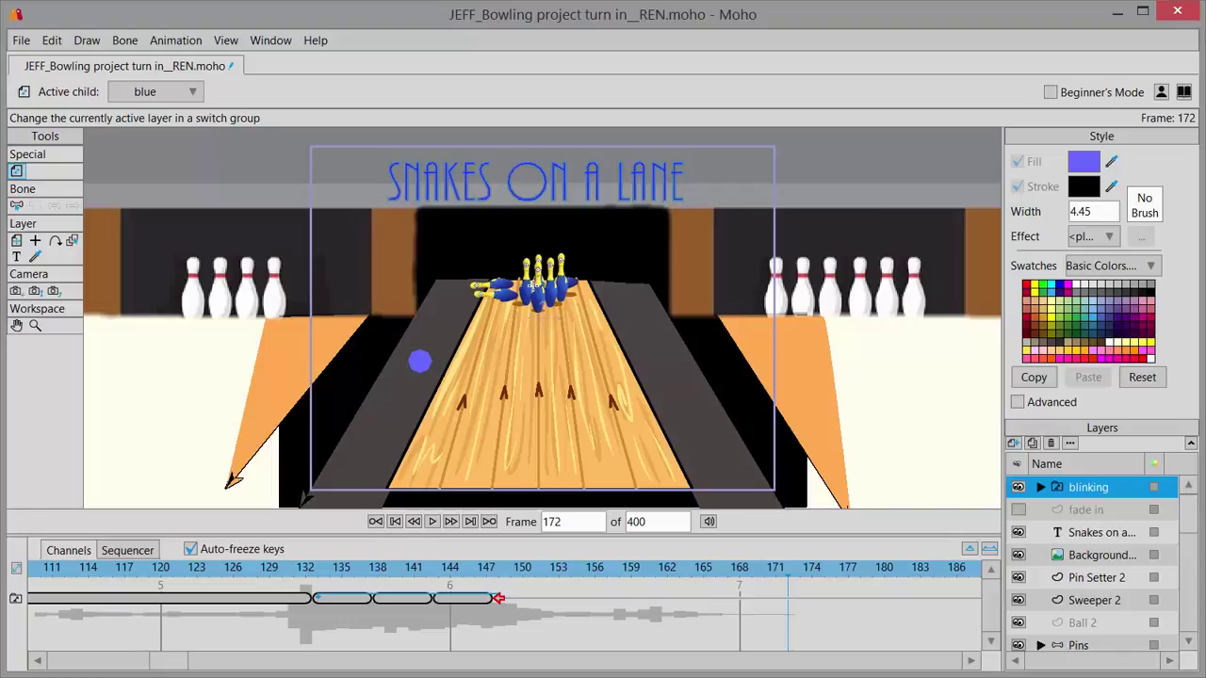
pyautogui.click(179, 667)
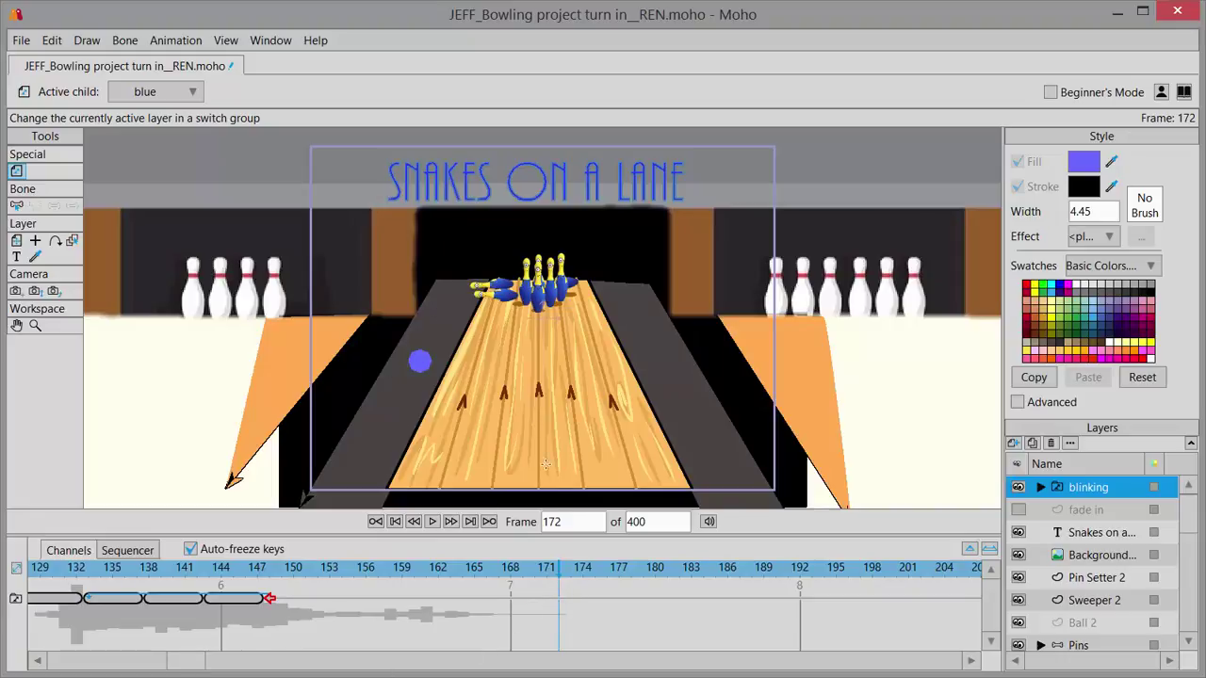
pyautogui.doubleClick(565, 523)
pyautogui.click(580, 524)
pyautogui.rightClick(1116, 497)
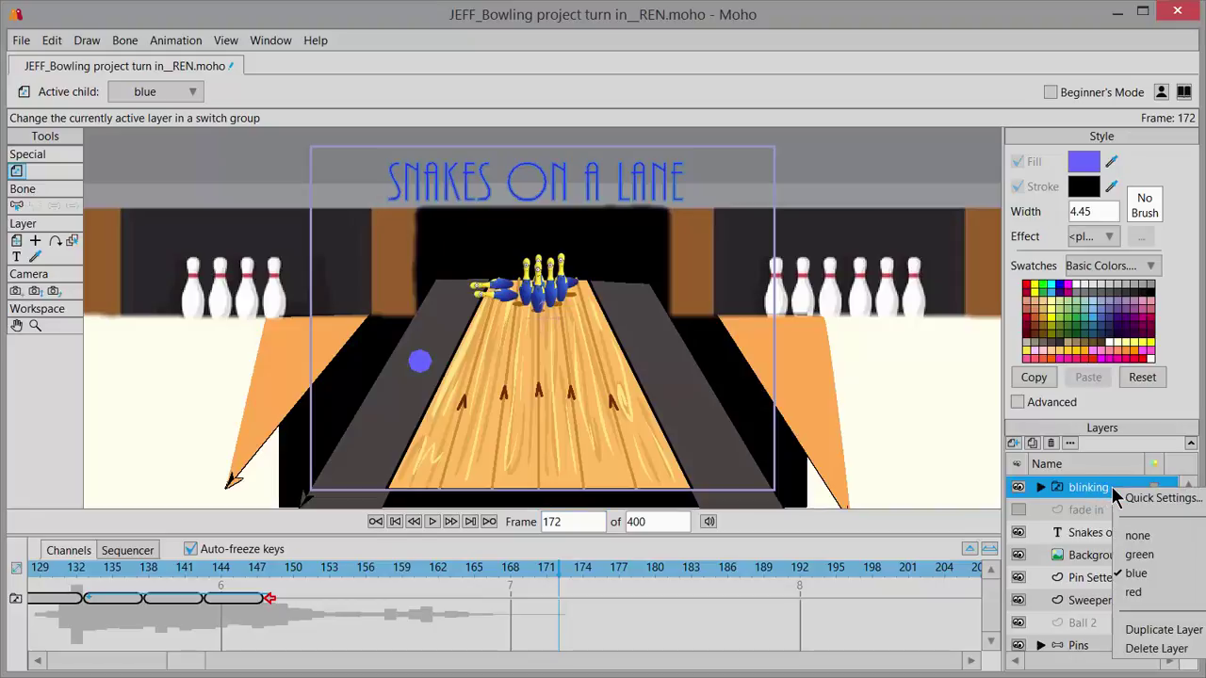
pyautogui.click(1142, 537)
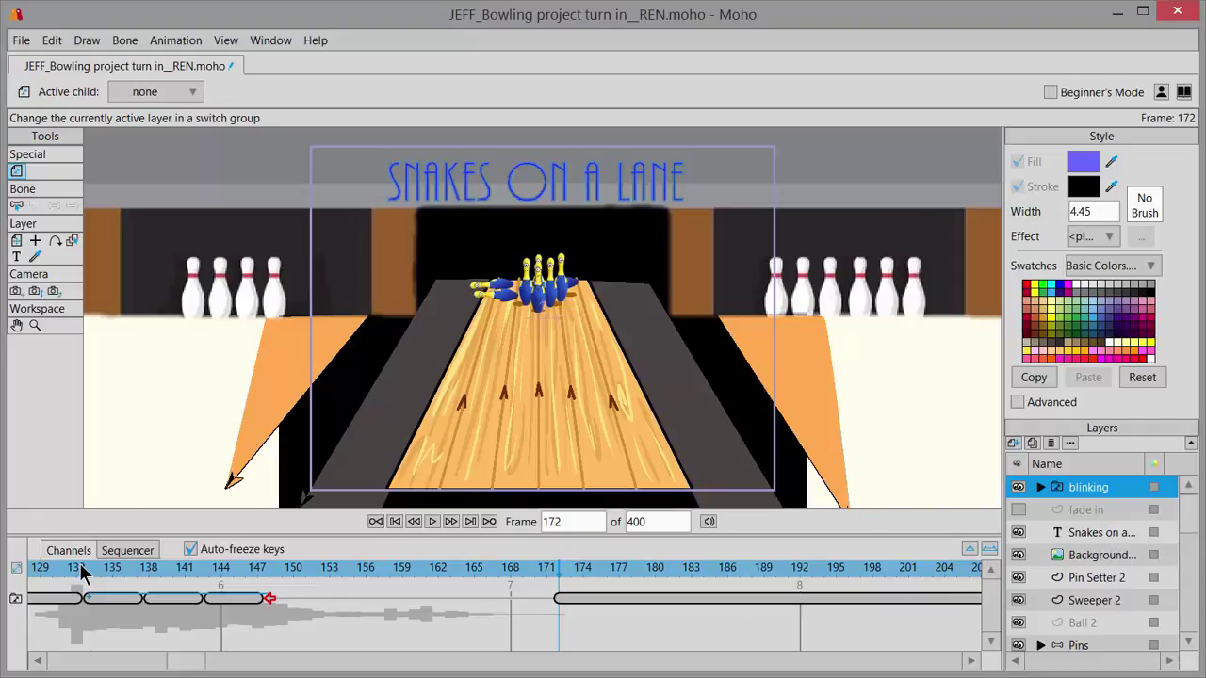
# Step: Scrub through the blinking cycle and move the none keyframe that ends it to frame 192
pyautogui.moveTo(81, 576); pyautogui.dragTo(789, 594)
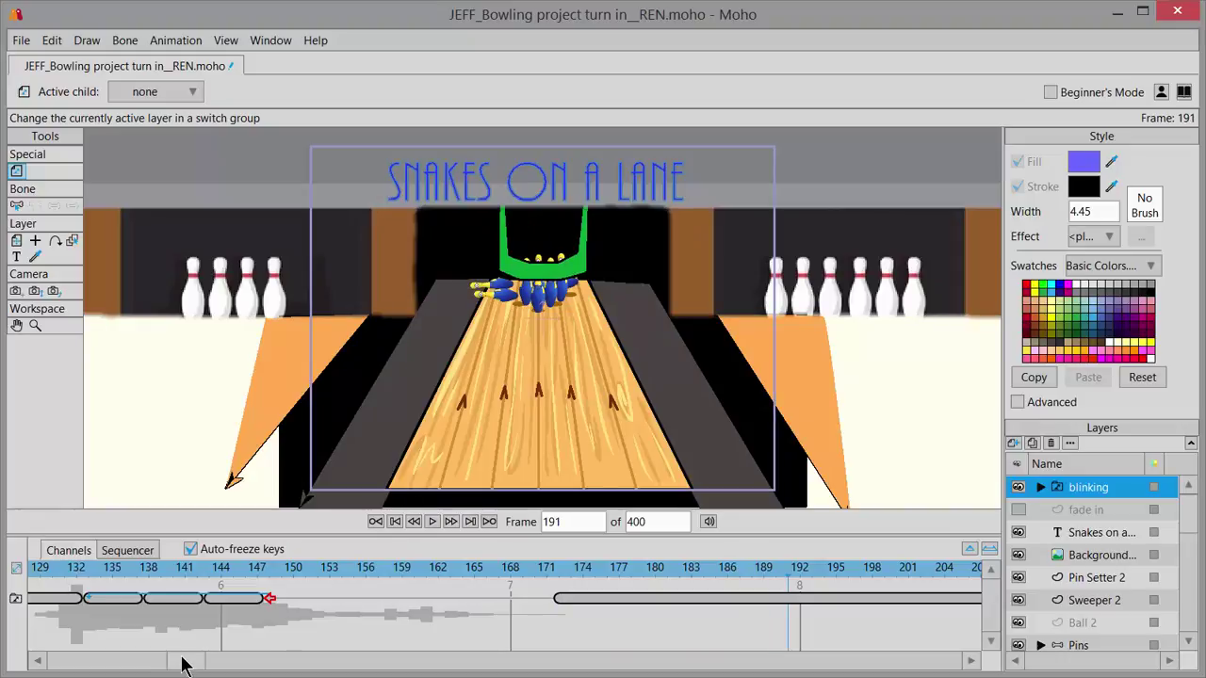
pyautogui.moveTo(188, 664); pyautogui.dragTo(216, 664)
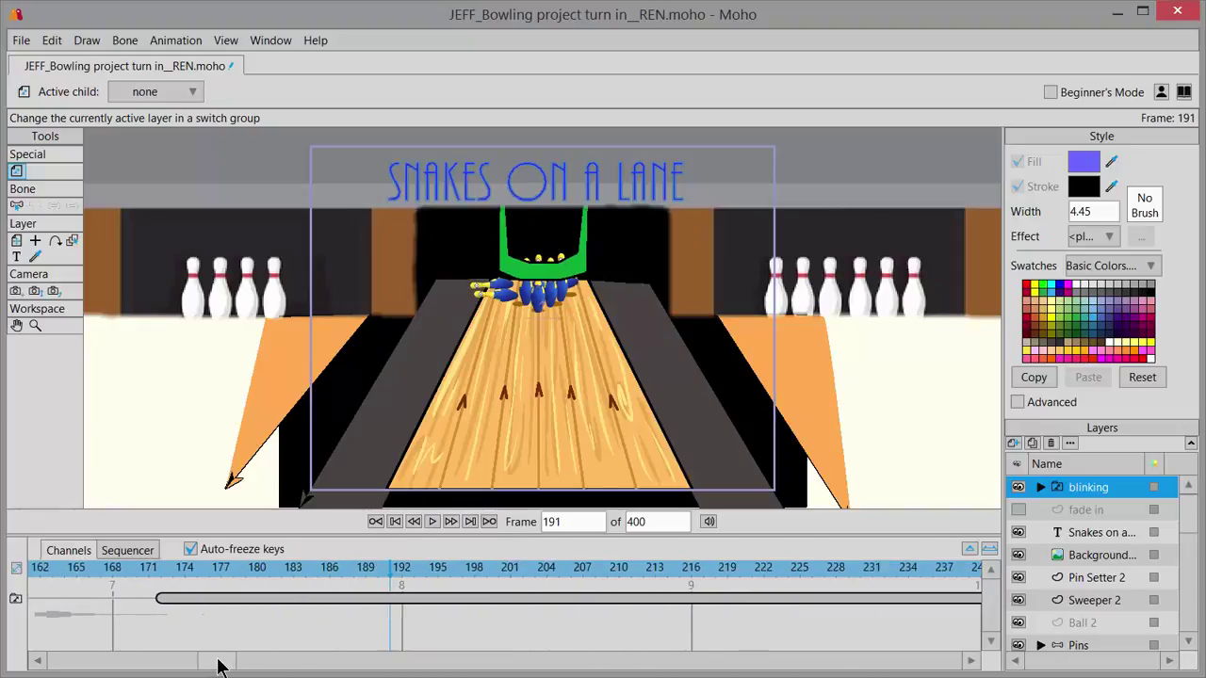
pyautogui.click(174, 599)
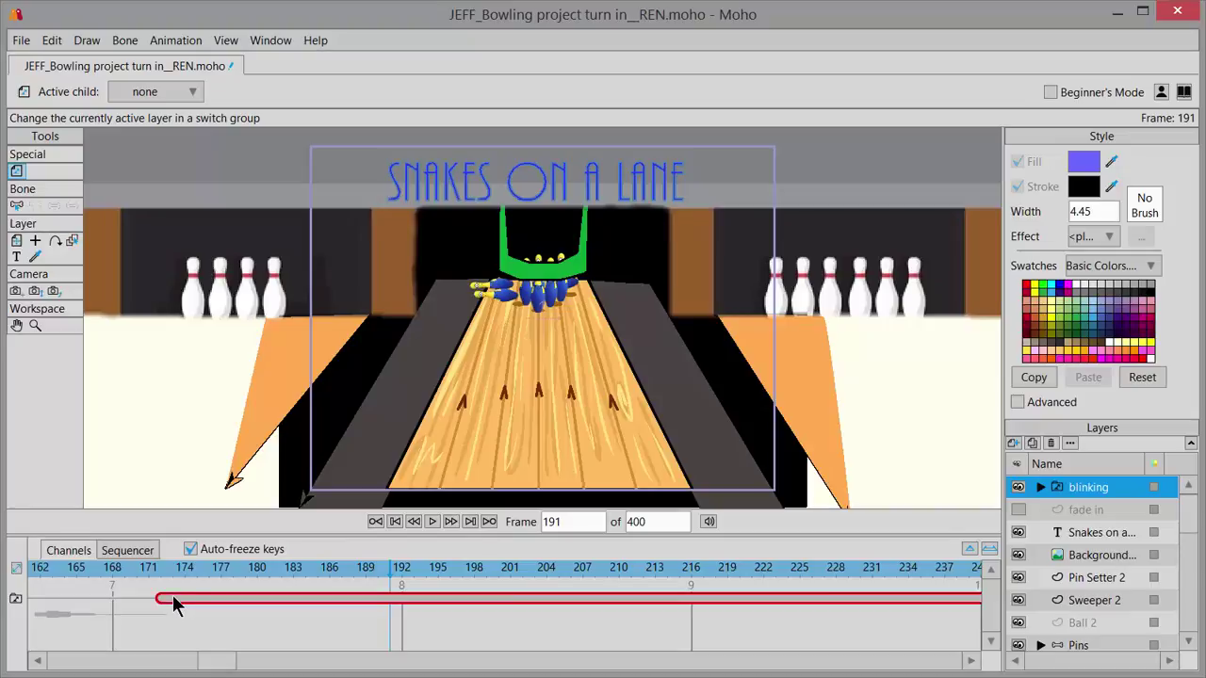
pyautogui.moveTo(164, 600); pyautogui.dragTo(397, 601)
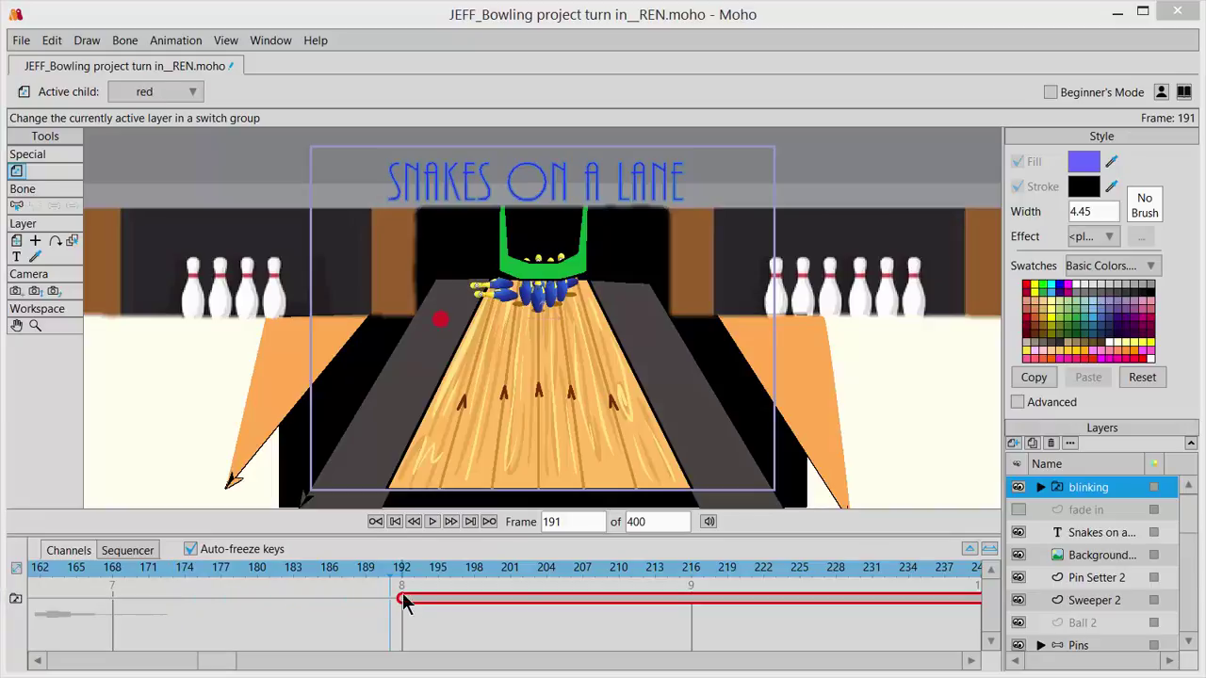
# Step: Play the animation from frame 97 past the moved none keyframe to check when the blinking stops
pyautogui.moveTo(216, 662); pyautogui.dragTo(131, 671)
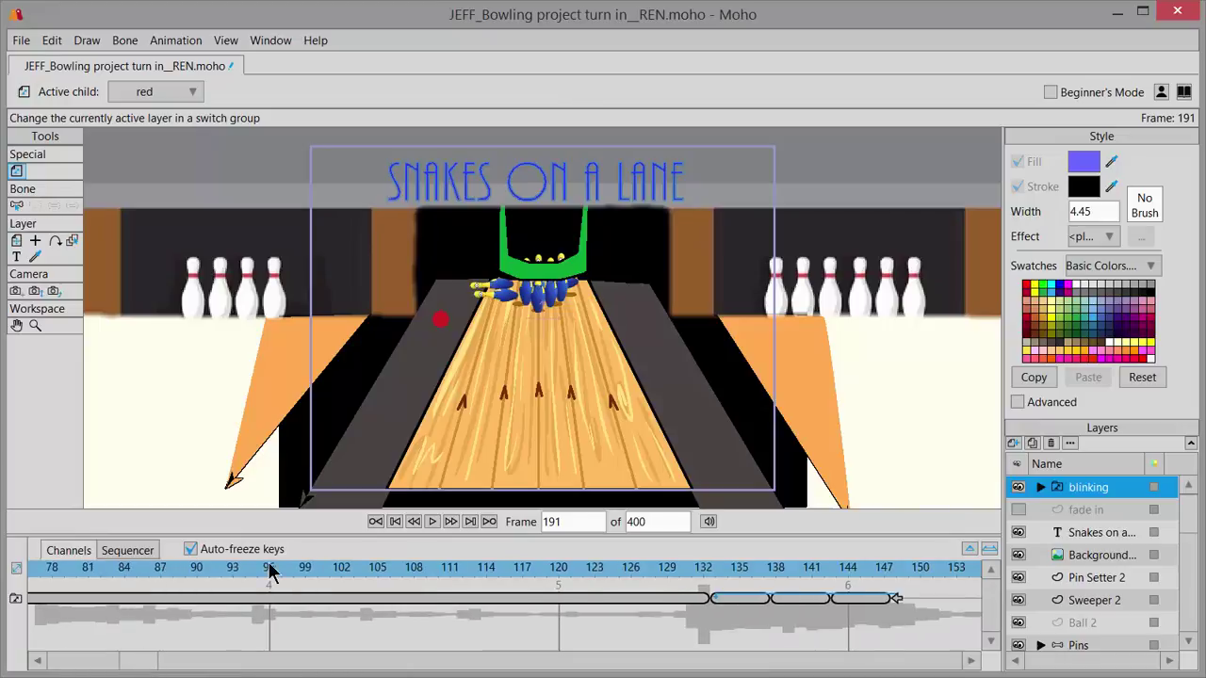
pyautogui.click(281, 567)
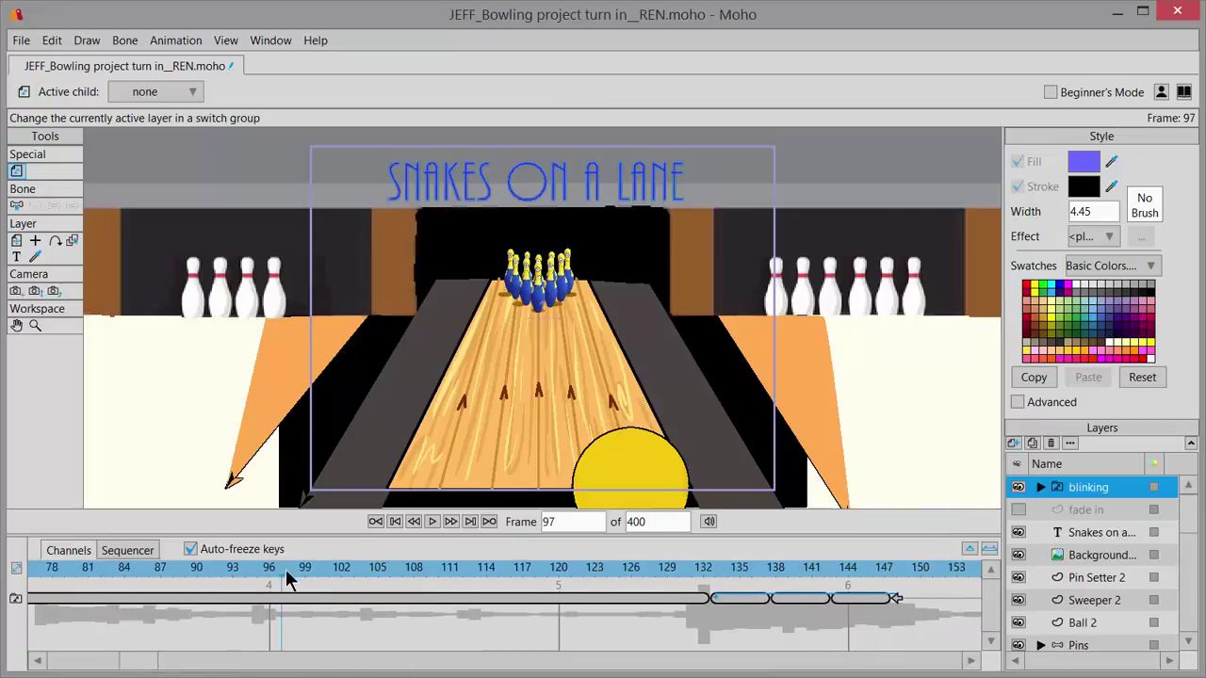
pyautogui.click(431, 521)
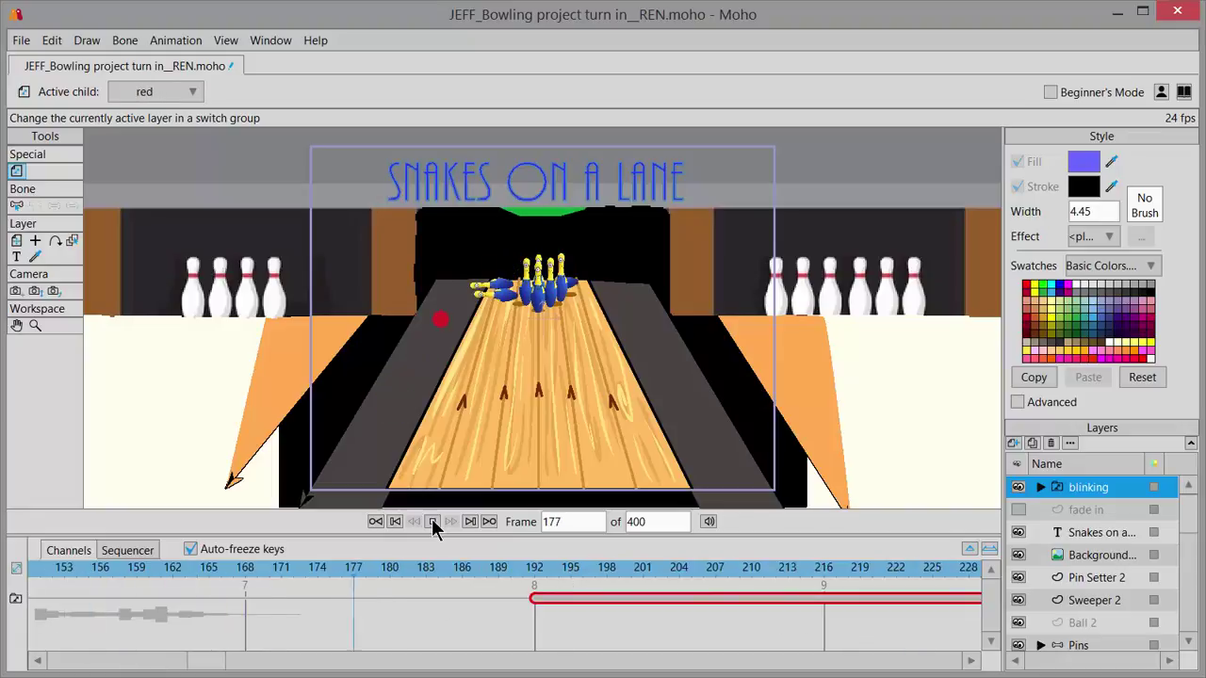
pyautogui.click(431, 522)
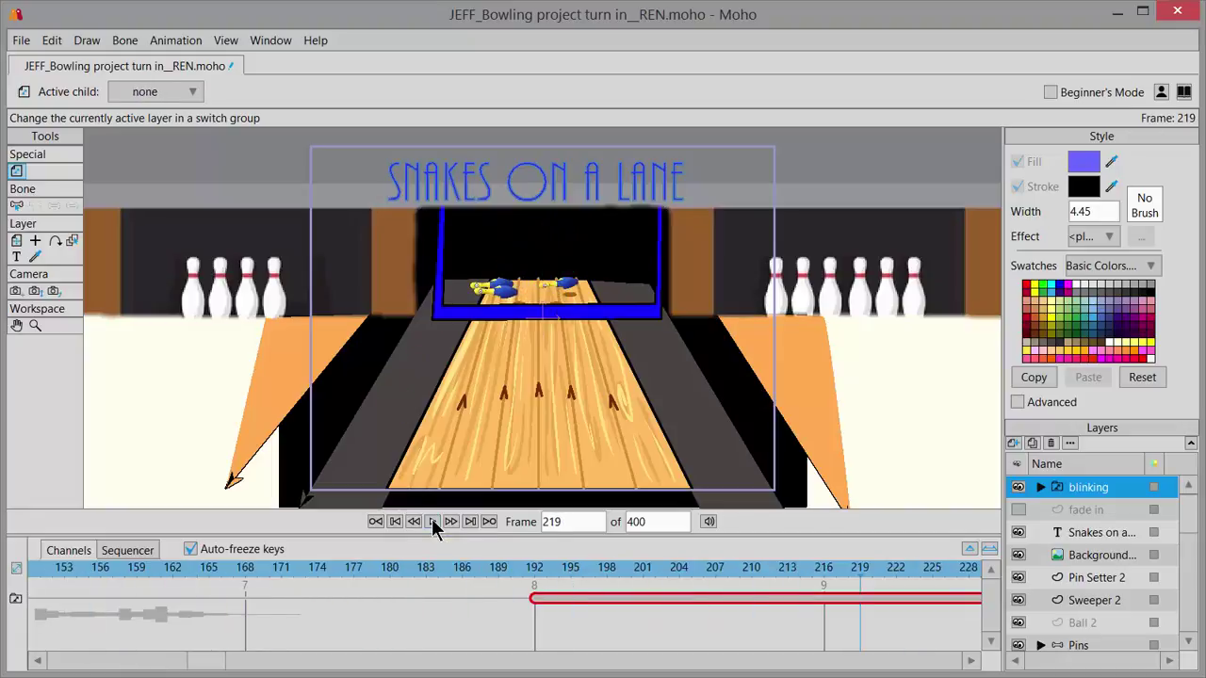
# Step: Start a second blinking sequence by switching the blinking layer's active child to green at frame 240
pyautogui.moveTo(198, 669); pyautogui.dragTo(268, 658)
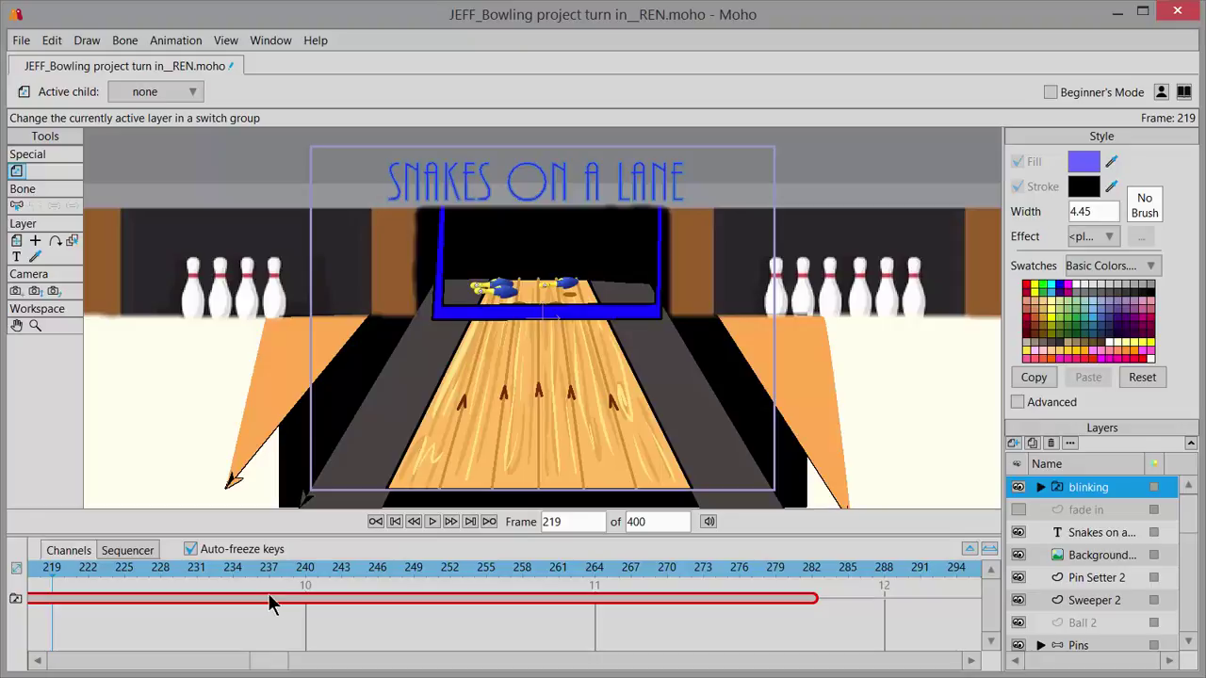
pyautogui.click(306, 572)
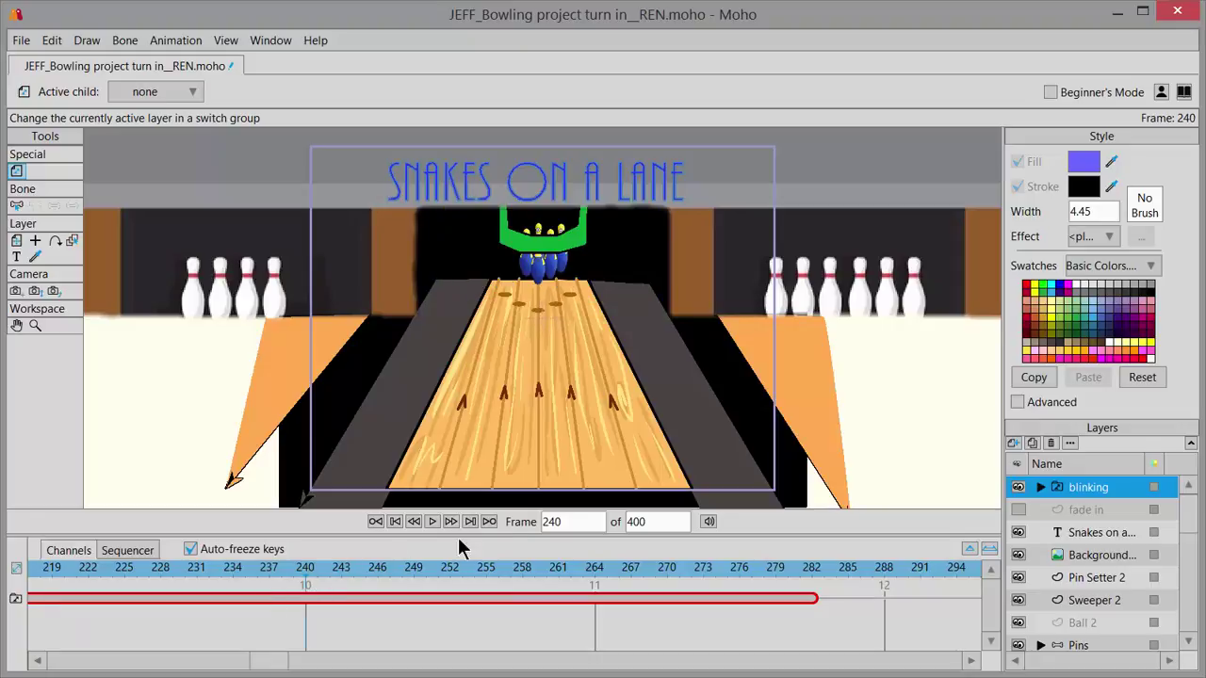
pyautogui.rightClick(1101, 487)
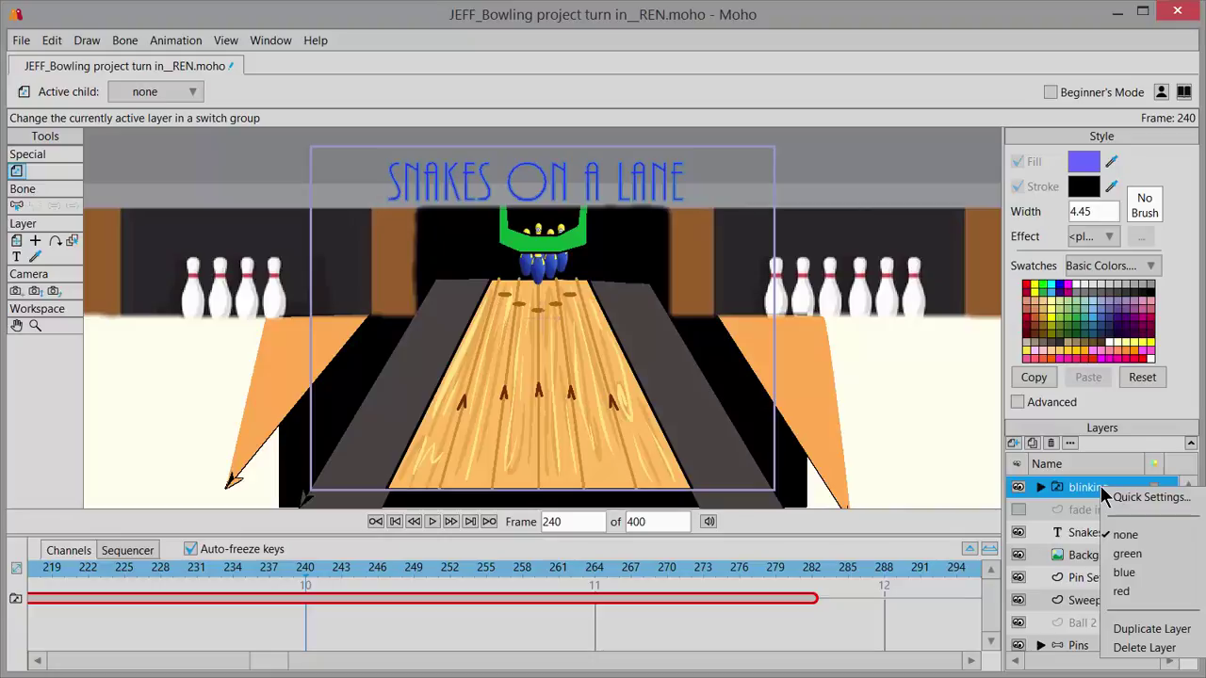
pyautogui.click(1131, 554)
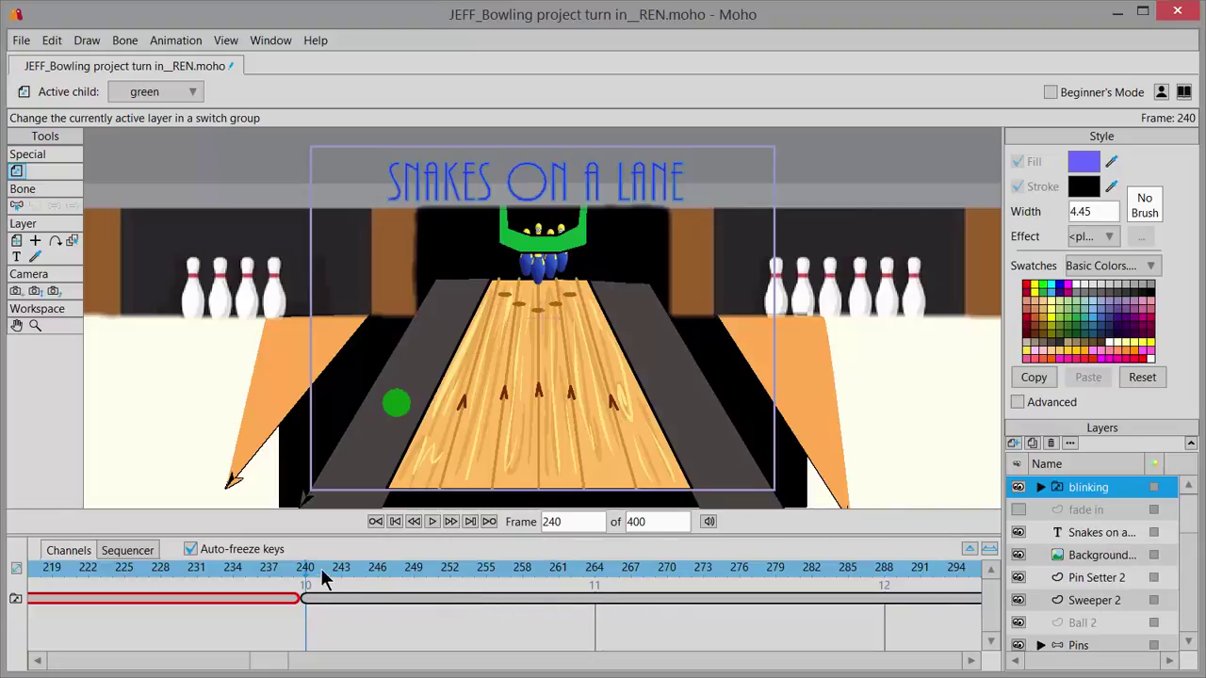
# Step: Switch the blinking layer's active child to blue at frame 246
pyautogui.moveTo(304, 570); pyautogui.dragTo(378, 570)
pyautogui.rightClick(1107, 500)
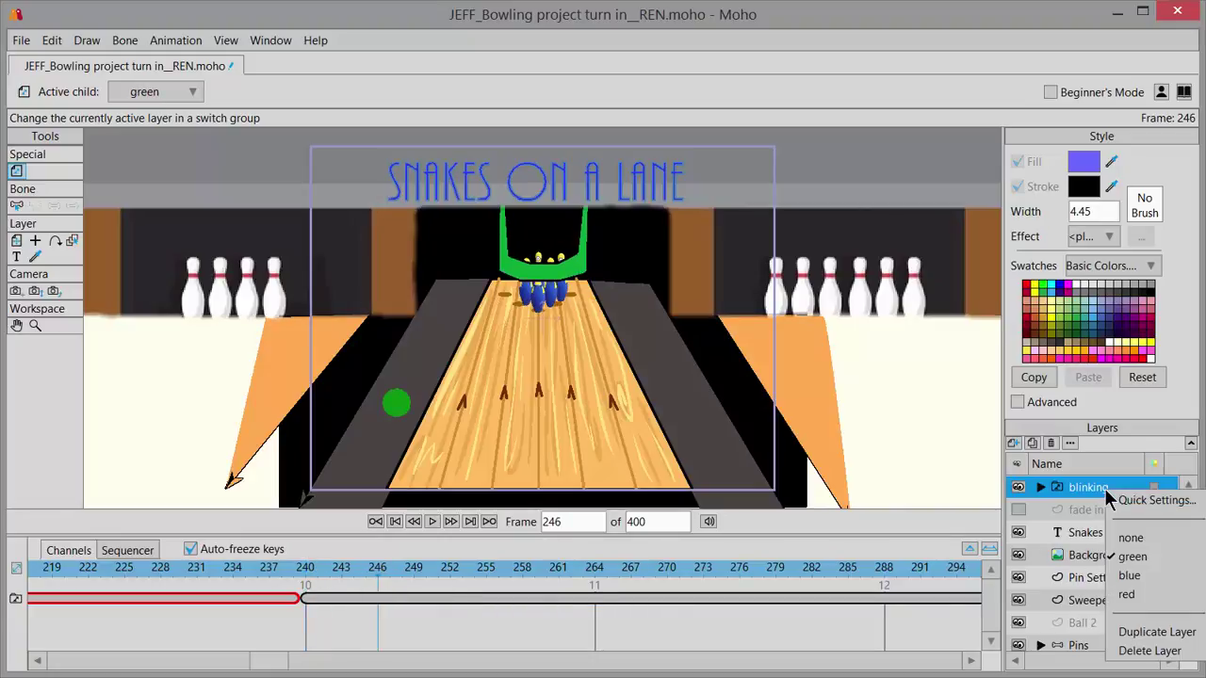
pyautogui.click(1121, 574)
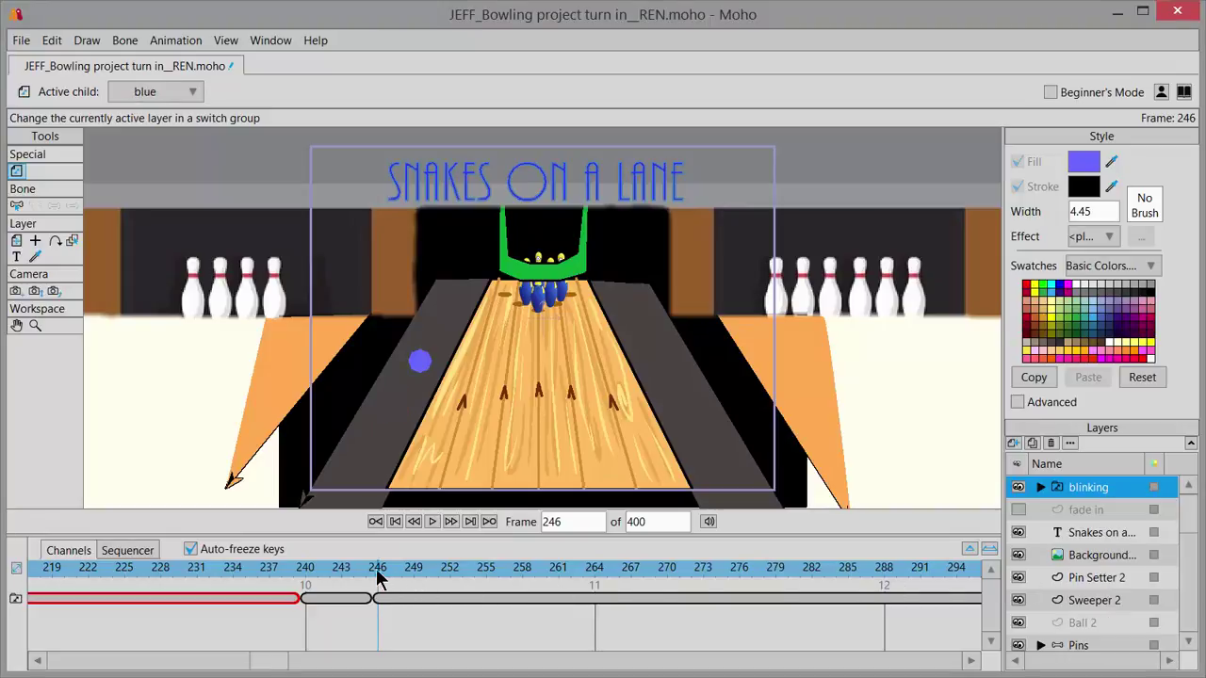
# Step: Switch the blinking layer's active child to red at frame 252
pyautogui.moveTo(377, 570); pyautogui.dragTo(449, 580)
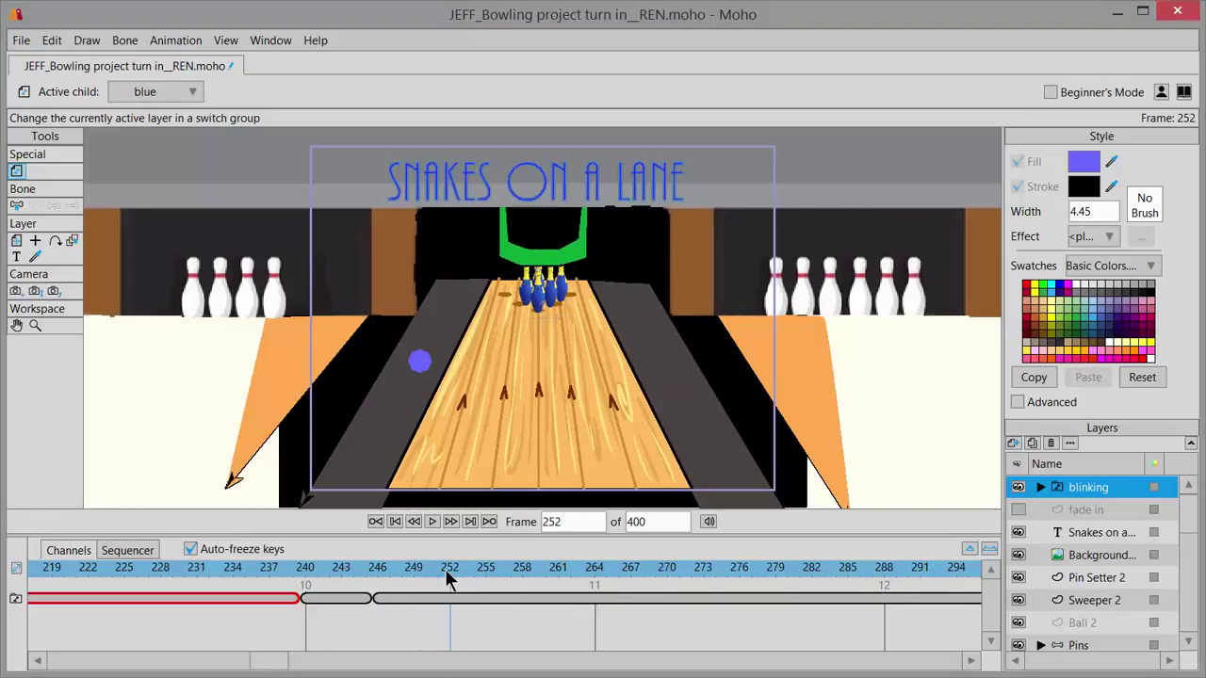
pyautogui.rightClick(1108, 491)
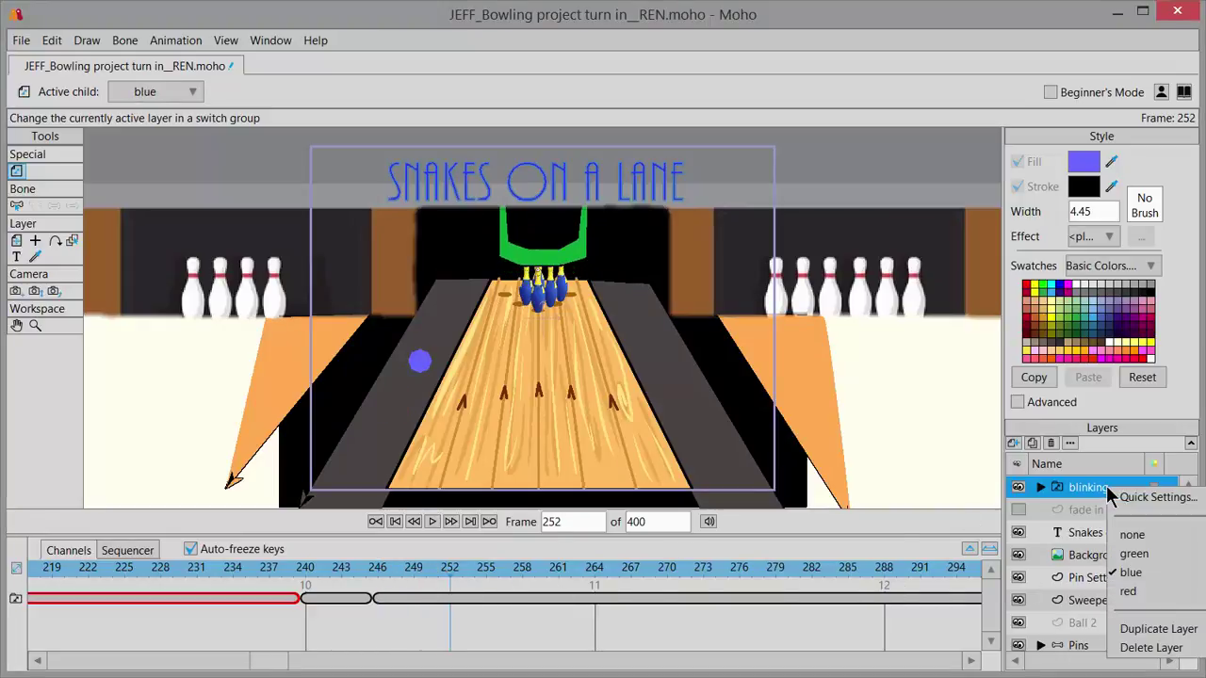
pyautogui.click(1131, 591)
# Step: Switch the blinking layer's active child to none at frame 257 and select that new keyframe
pyautogui.click(466, 567)
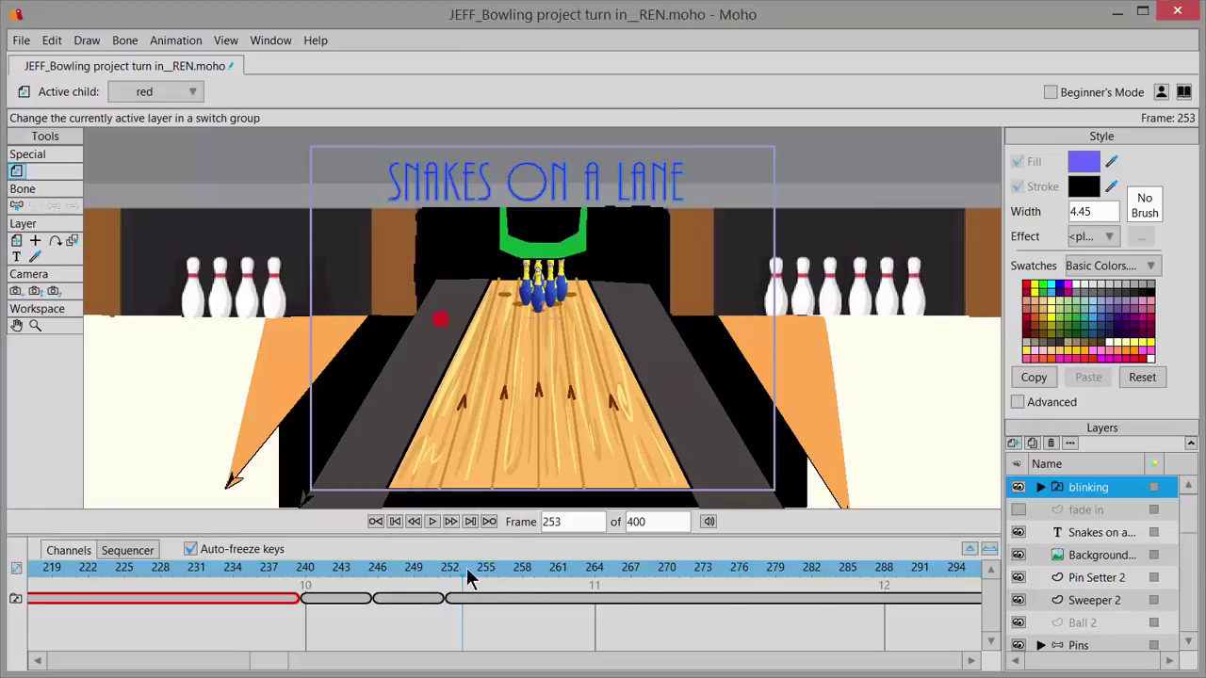
pyautogui.moveTo(466, 567); pyautogui.dragTo(510, 577)
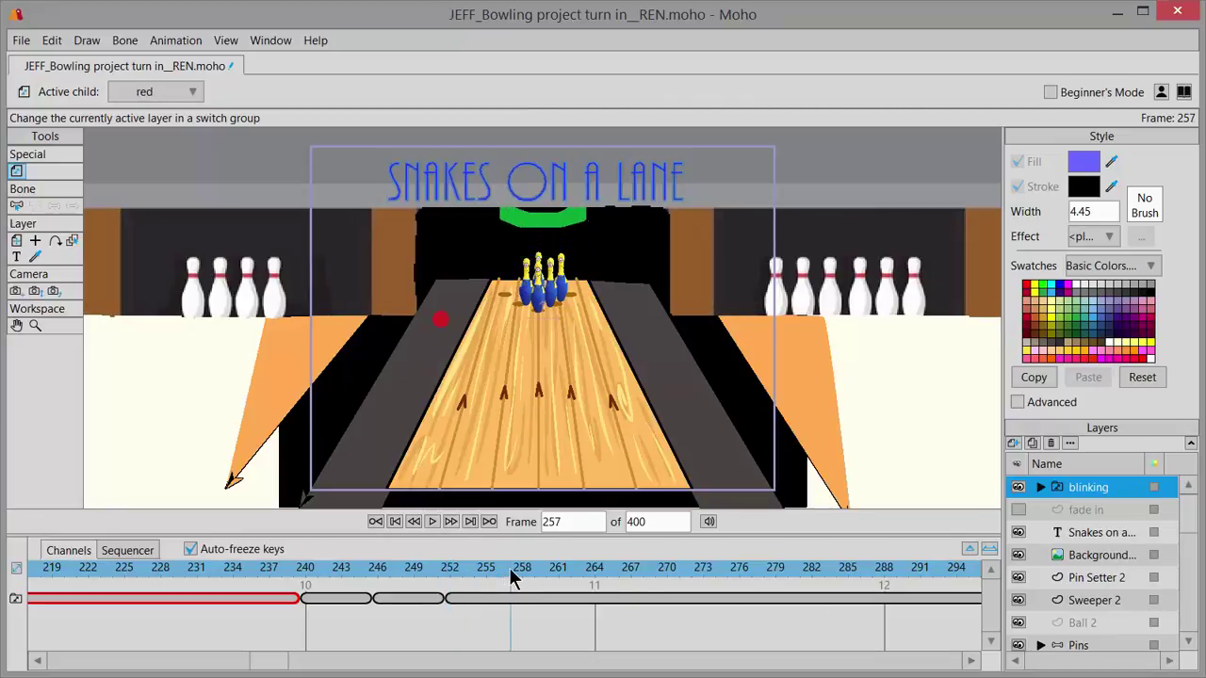
pyautogui.rightClick(1129, 488)
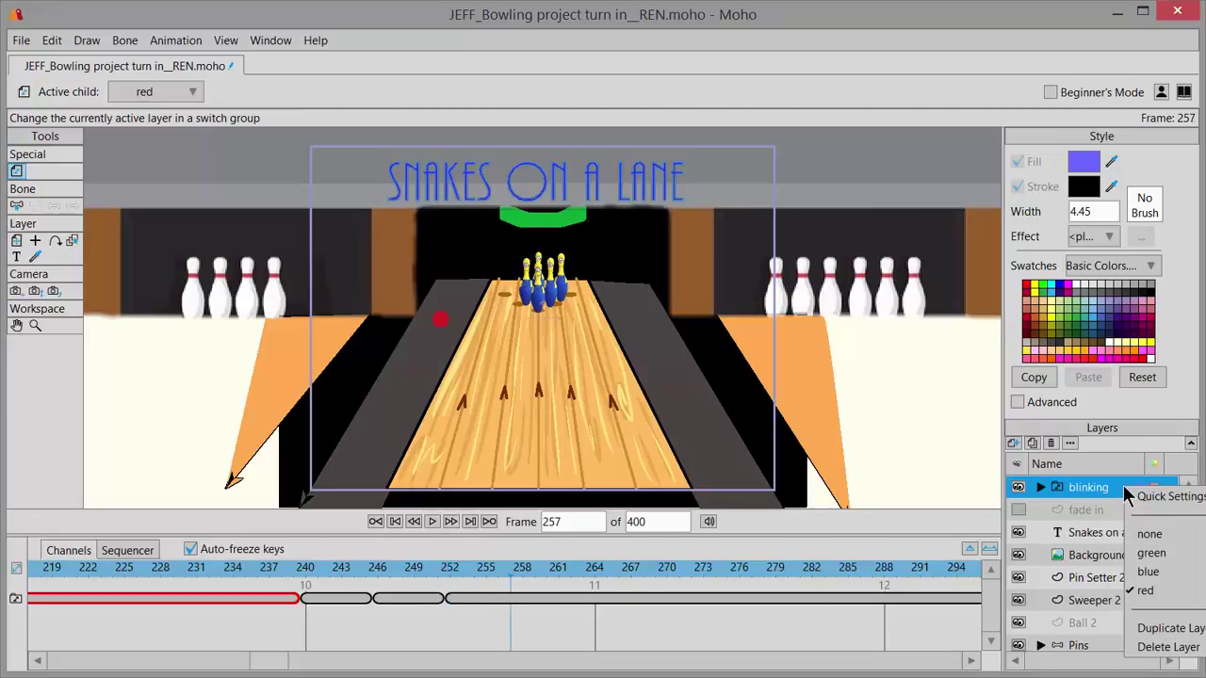
pyautogui.click(1151, 535)
pyautogui.click(525, 604)
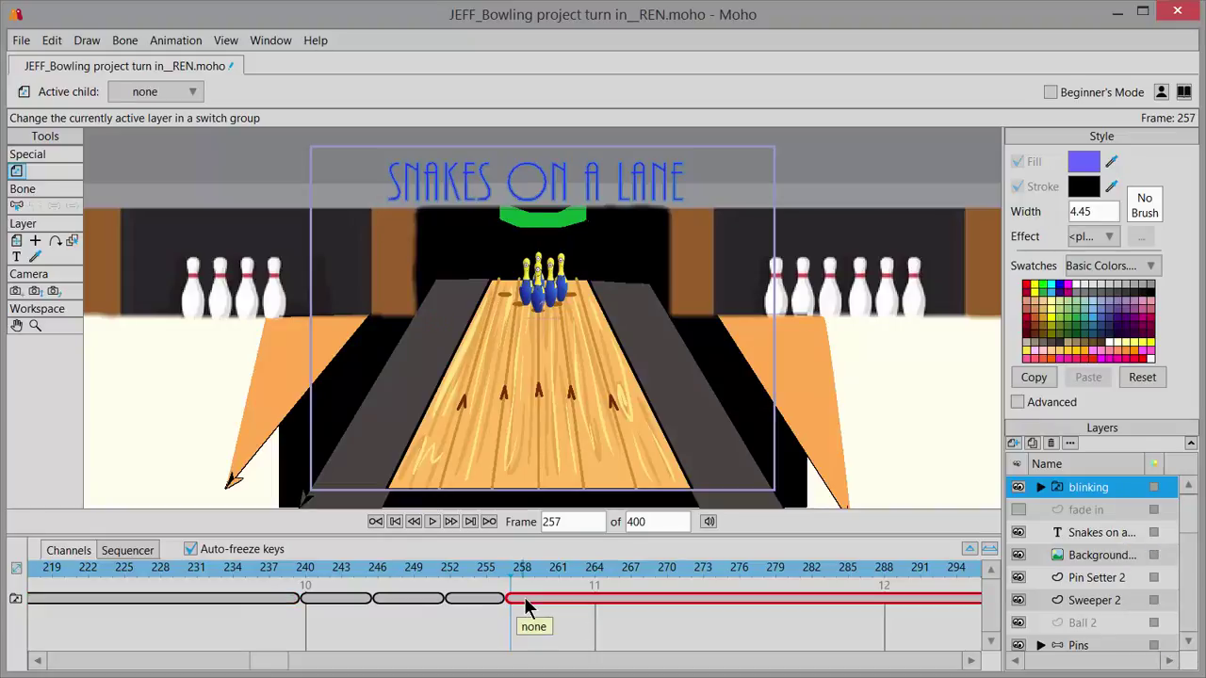
# Step: Set the blinking layer's keyframe at frame 257 to Cycle interpolation, returning to absolute frame 240
pyautogui.rightClick(527, 606)
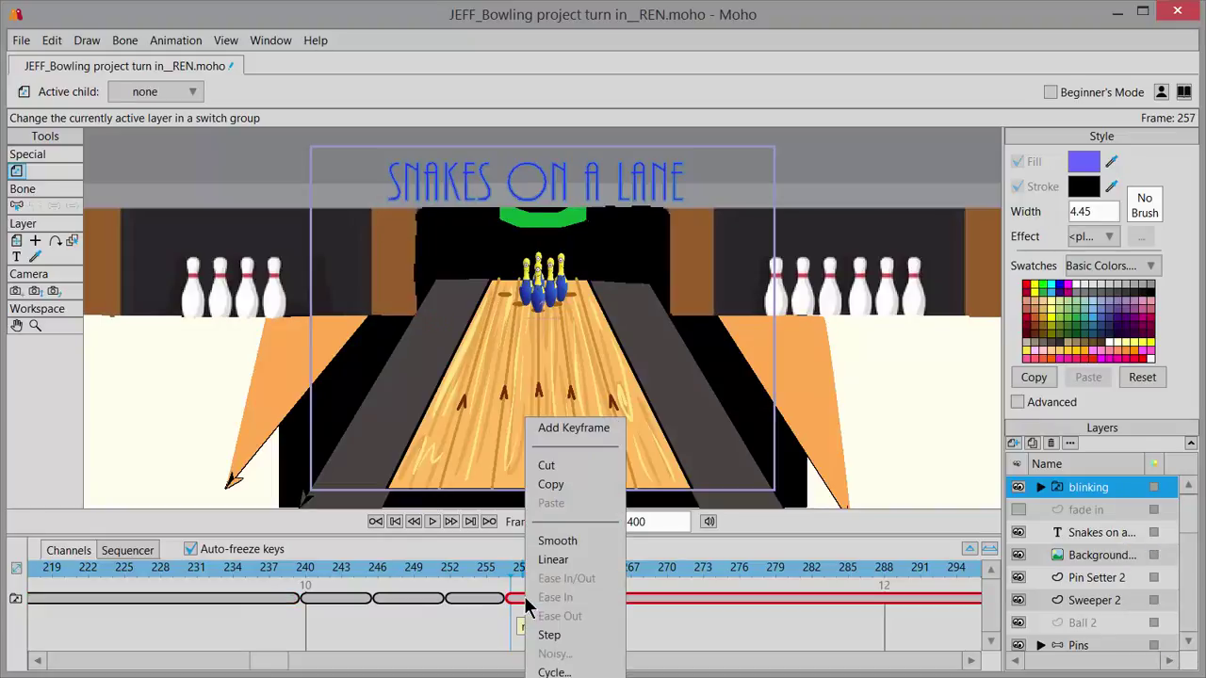
pyautogui.click(556, 671)
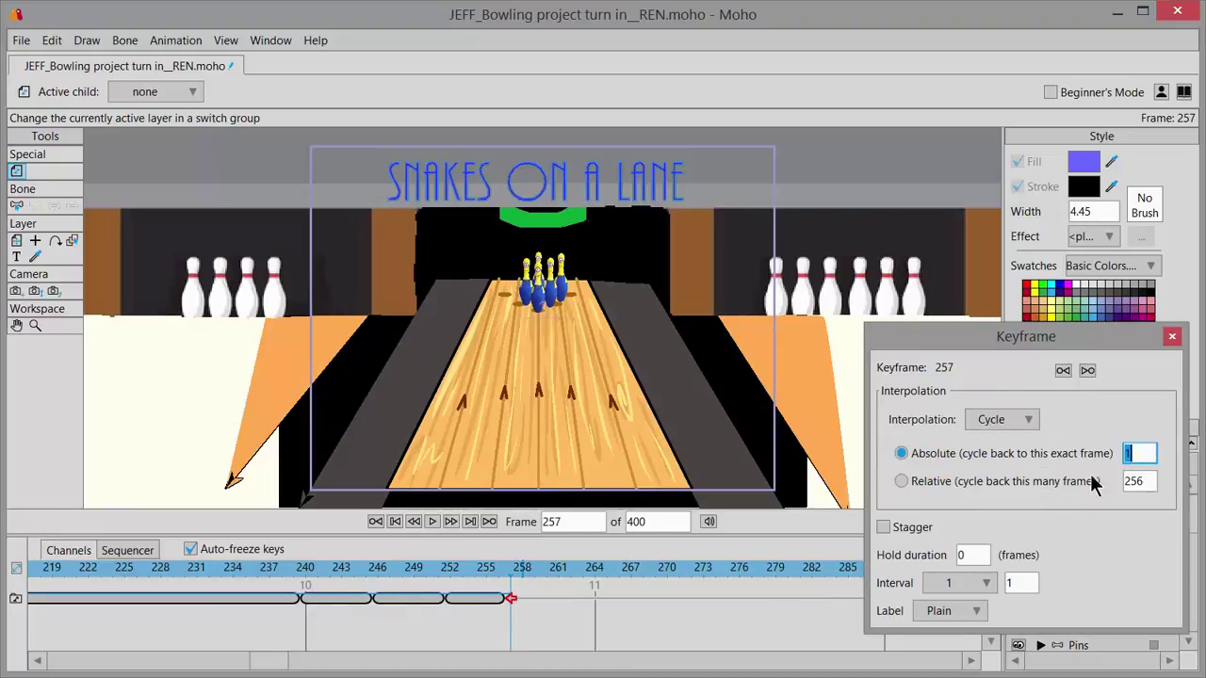
pyautogui.write('240')
pyautogui.press('Return')
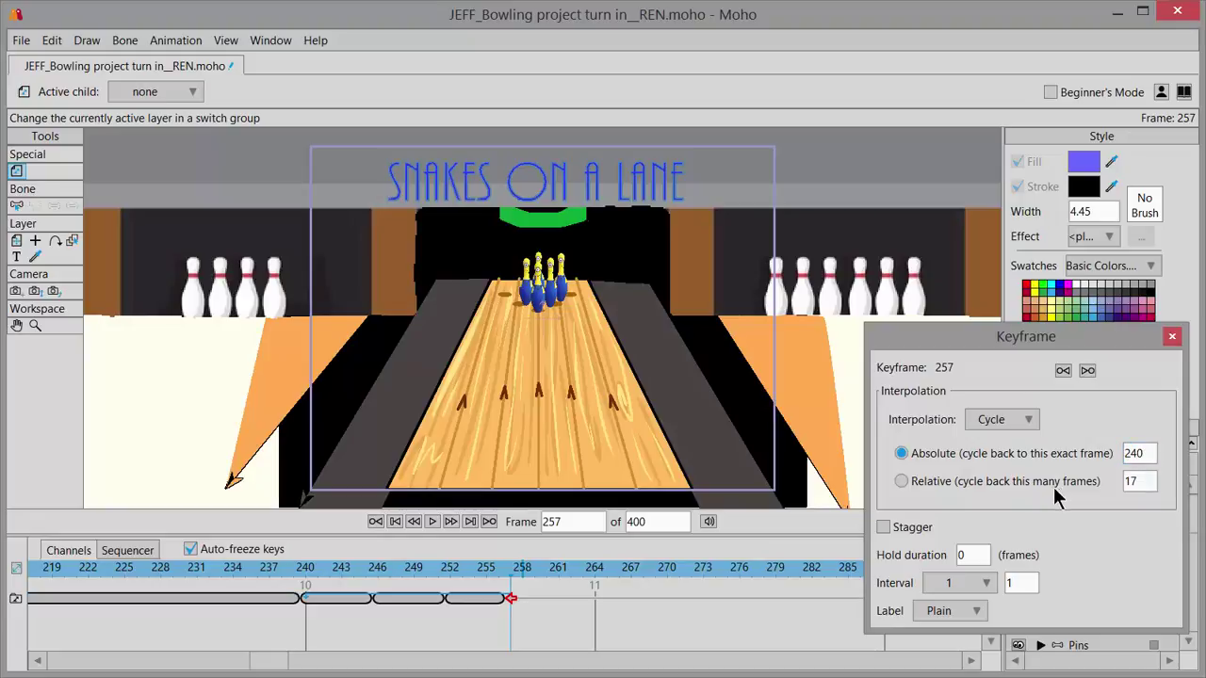
pyautogui.click(1172, 339)
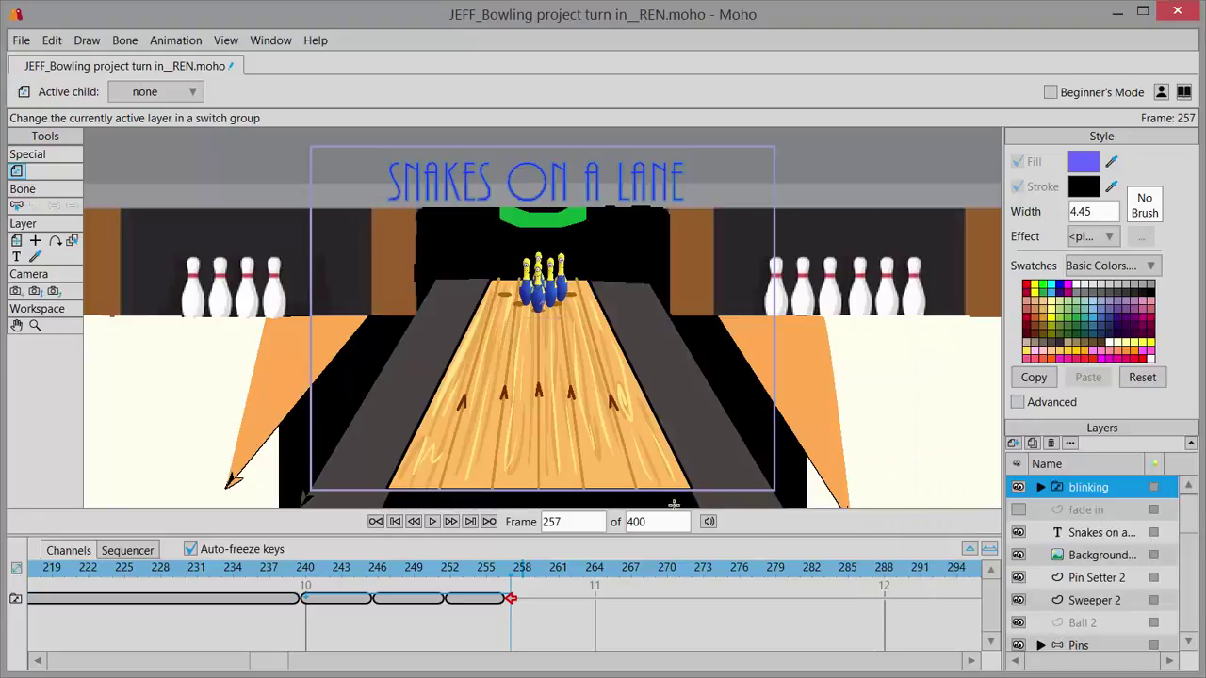
# Step: Play the animation from the beginning to check both blinking light sequences
pyautogui.moveTo(277, 659); pyautogui.dragTo(95, 668)
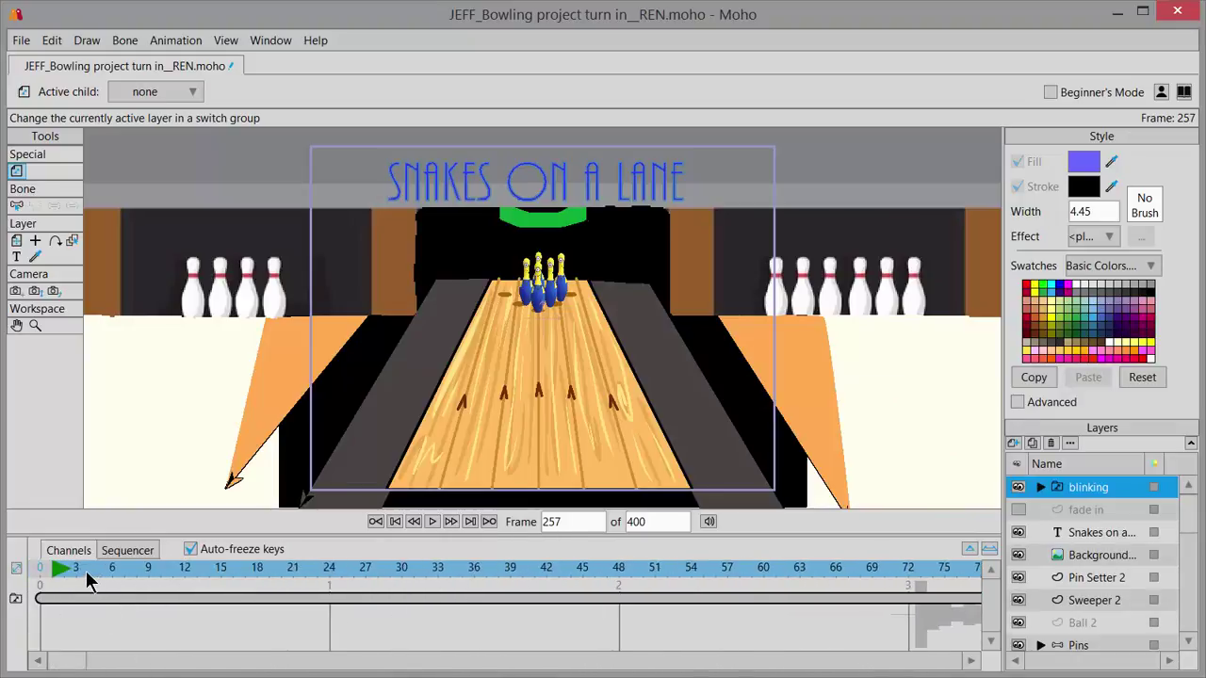
pyautogui.click(87, 574)
pyautogui.click(433, 522)
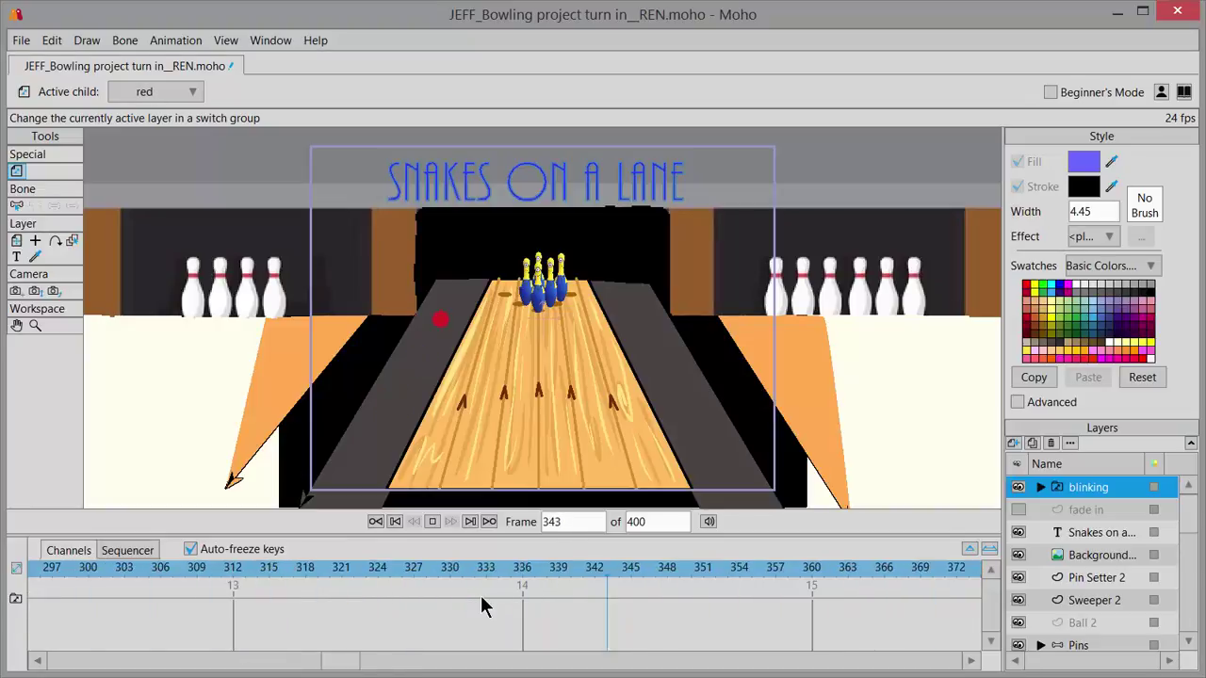
pyautogui.click(433, 521)
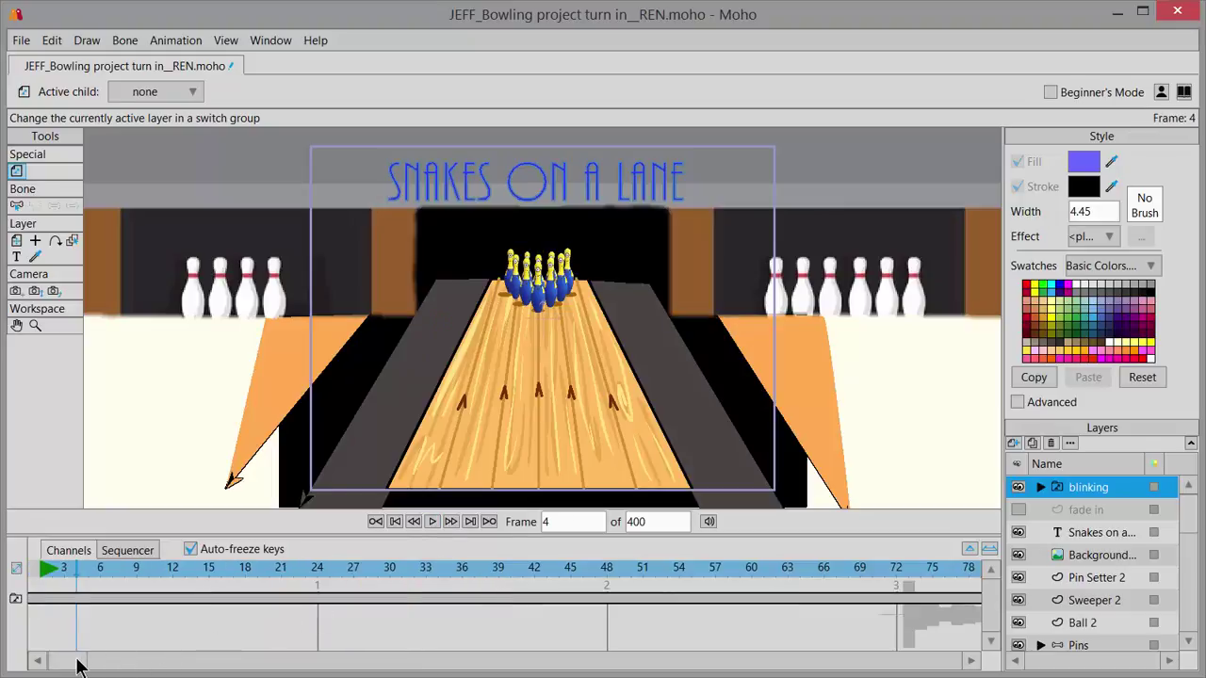
# Step: Switch the blinking layer's active child to none at frame 363 to end the second cycle
pyautogui.moveTo(75, 659); pyautogui.dragTo(353, 660)
pyautogui.moveTo(382, 656); pyautogui.dragTo(414, 651)
pyautogui.click(504, 569)
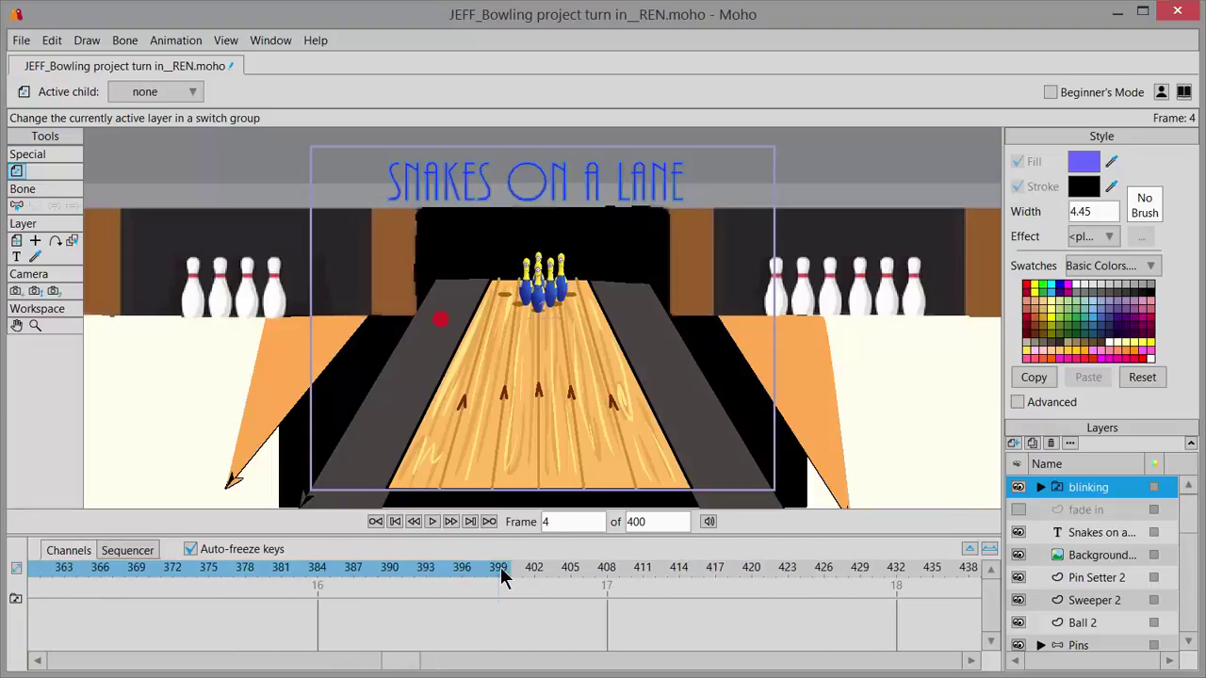
pyautogui.click(509, 569)
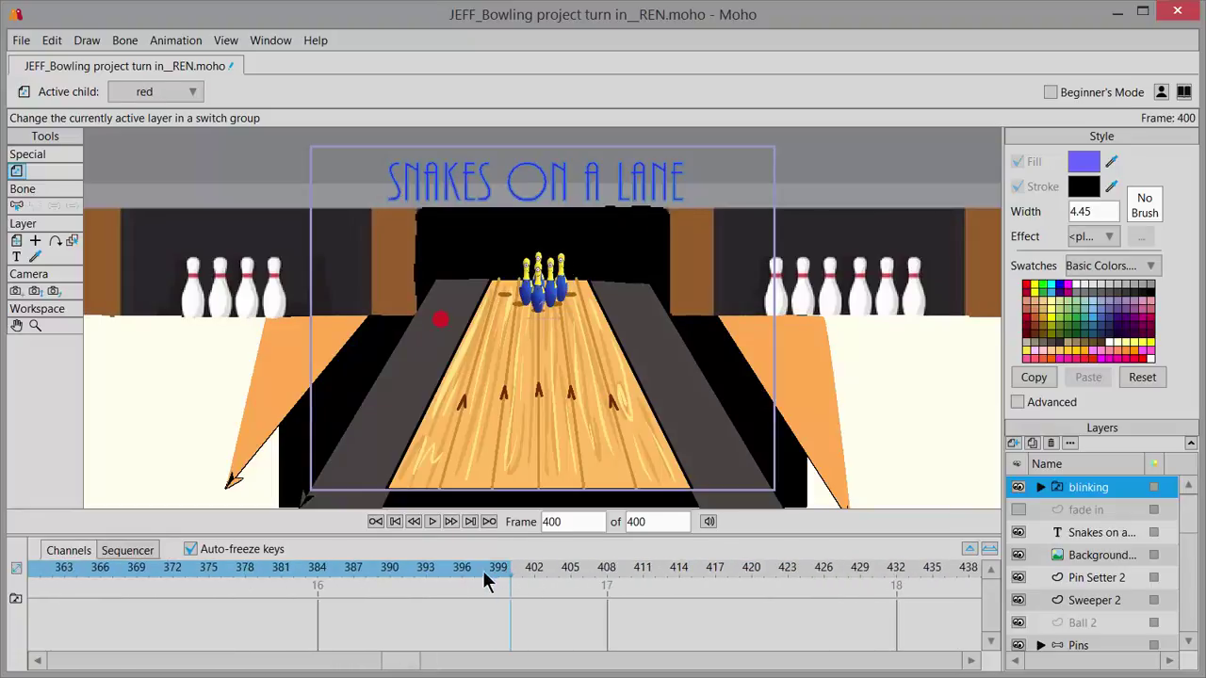
pyautogui.moveTo(482, 570); pyautogui.dragTo(62, 575)
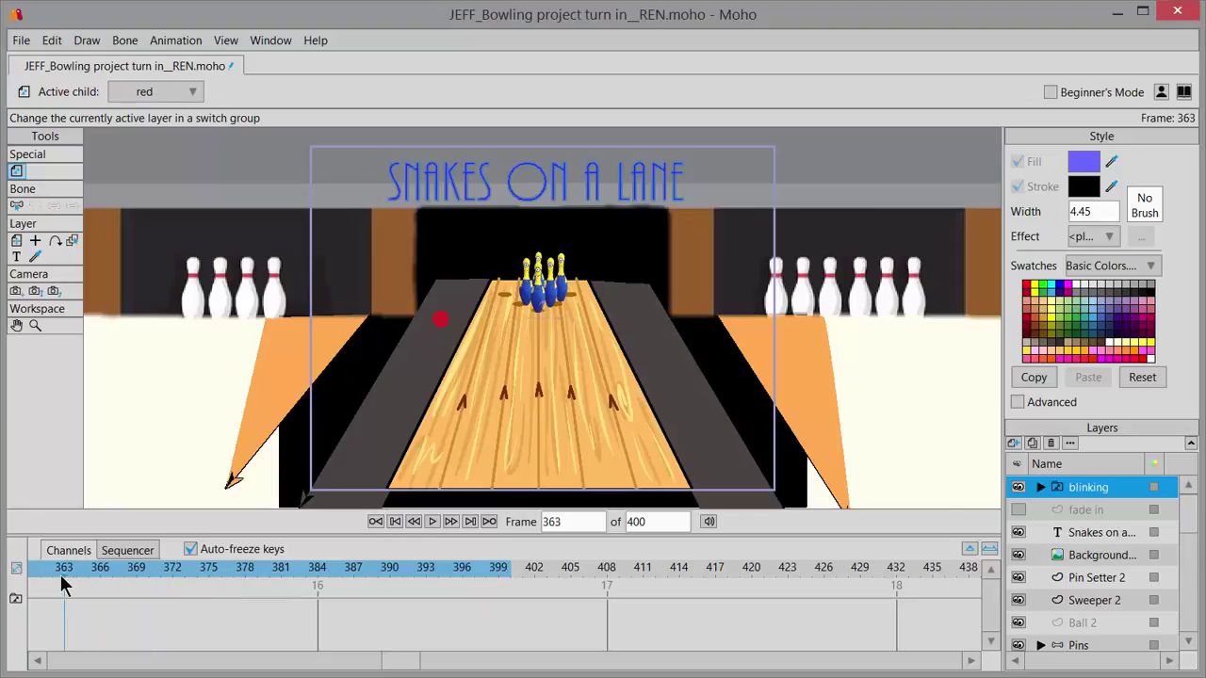
pyautogui.rightClick(1088, 492)
pyautogui.click(1113, 536)
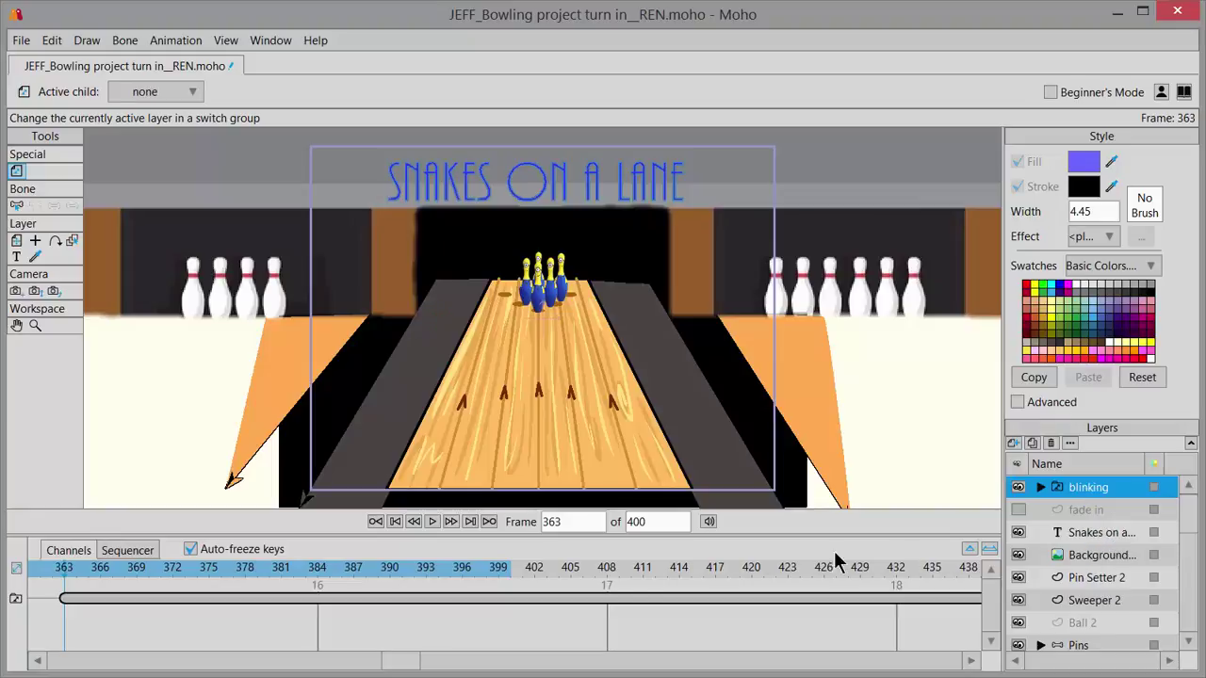
# Step: Play the animation again from frame 2 to review the blinking lights, and stop the playback
pyautogui.moveTo(405, 669); pyautogui.dragTo(54, 667)
pyautogui.click(64, 570)
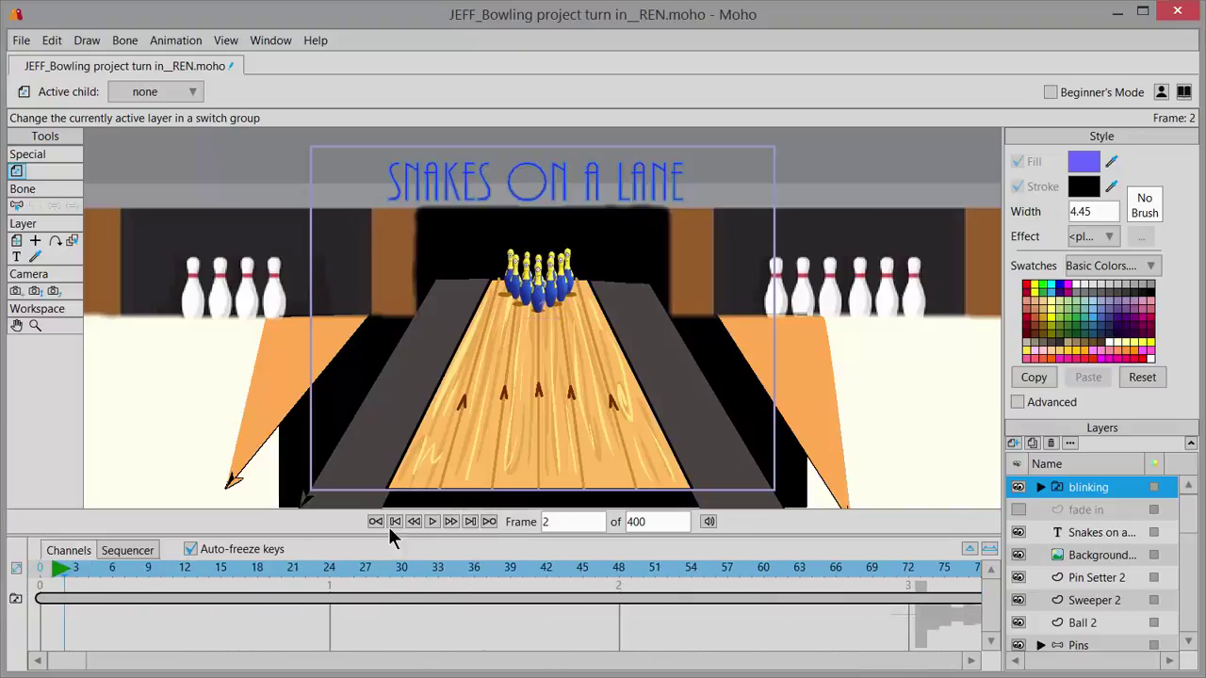
pyautogui.click(432, 522)
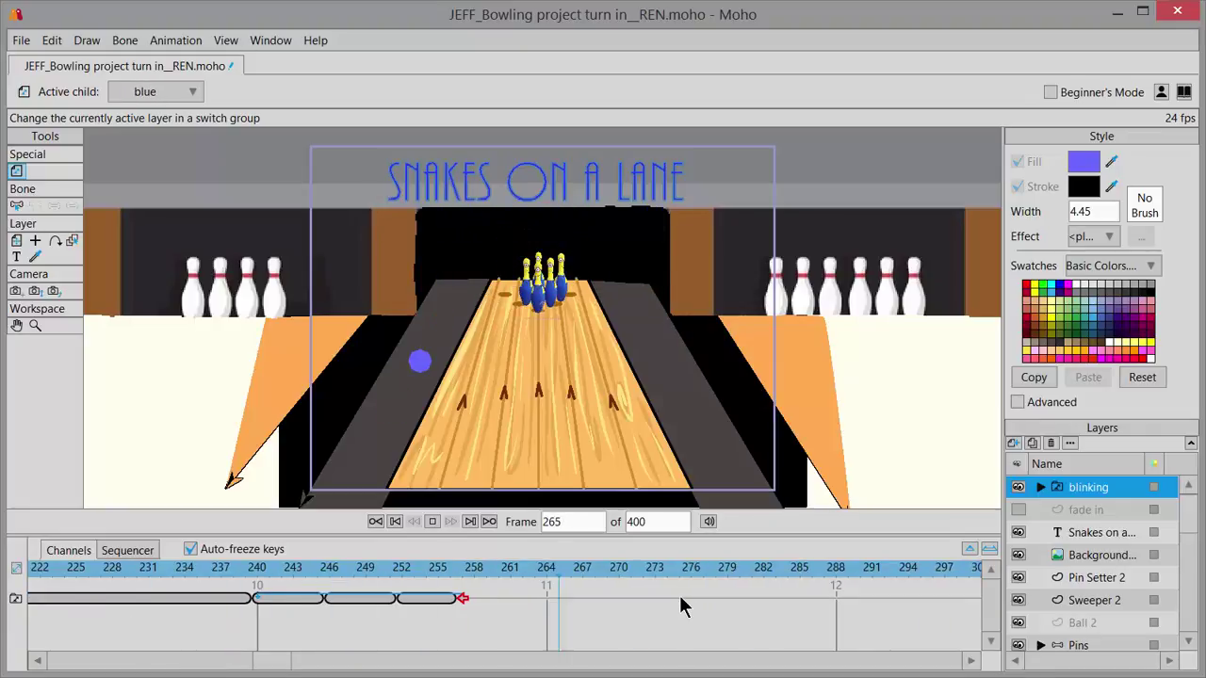
pyautogui.click(434, 523)
pyautogui.moveTo(336, 667); pyautogui.dragTo(48, 646)
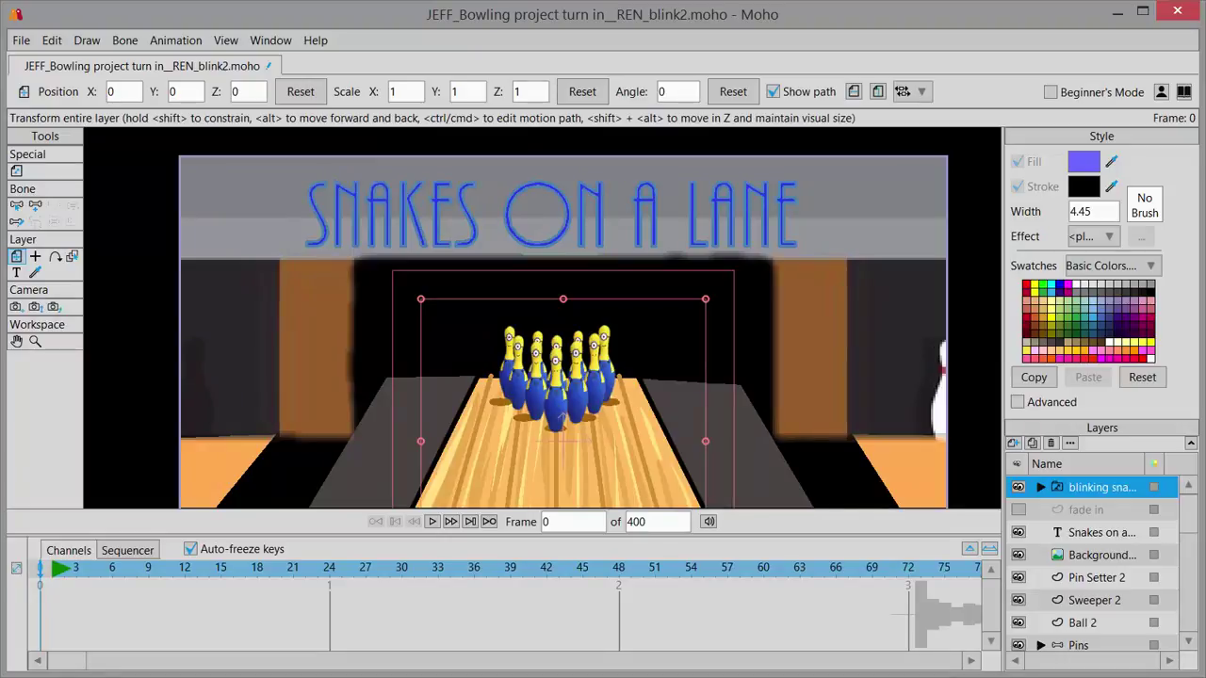
# Step: Examine the snake1 and snake2 images inside the blinking snake switch layer, then collapse the group
pyautogui.click(1041, 489)
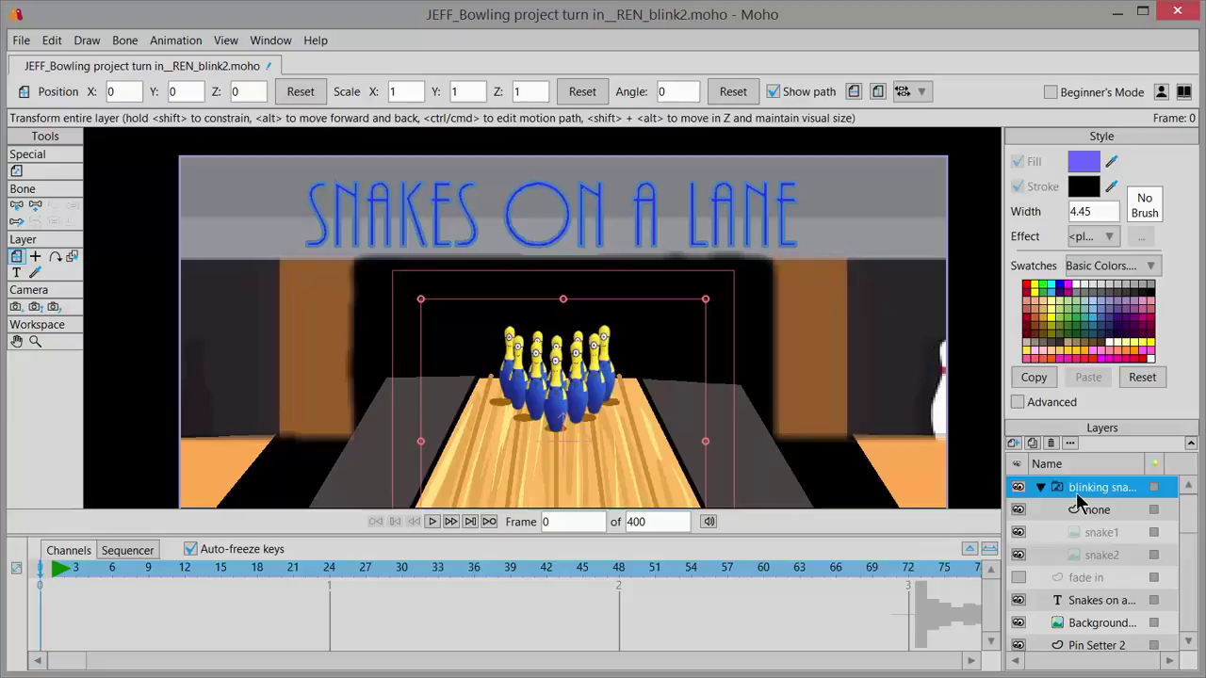
pyautogui.click(1110, 534)
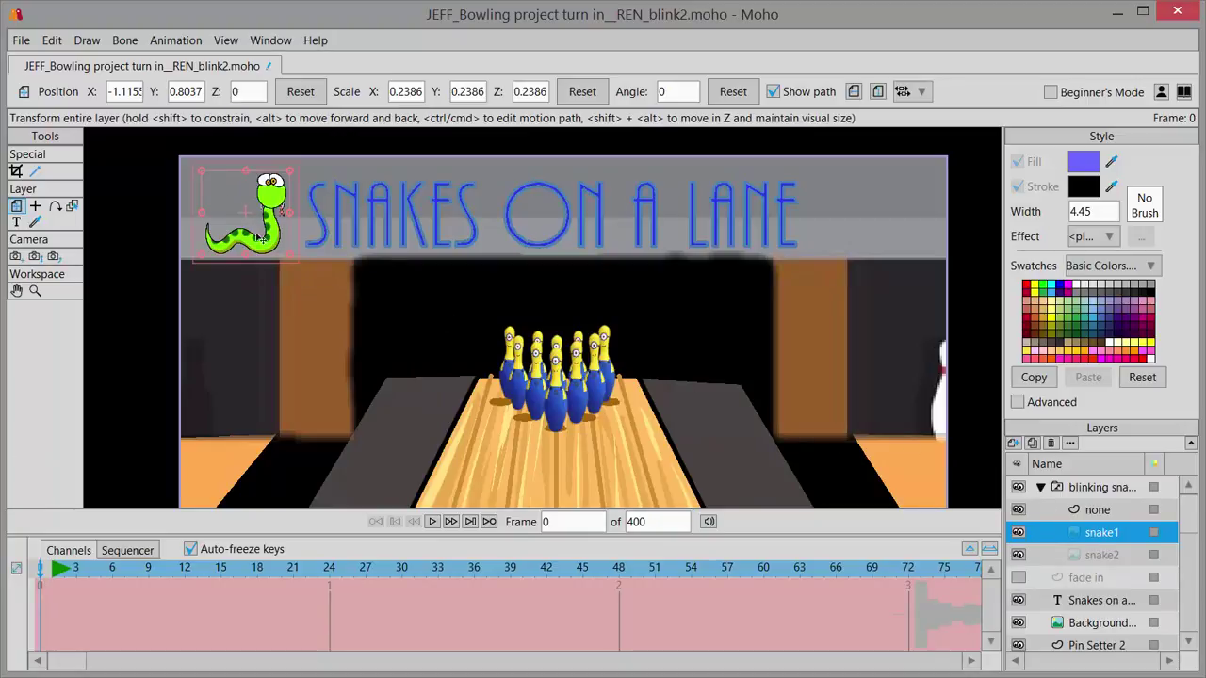
pyautogui.click(1100, 557)
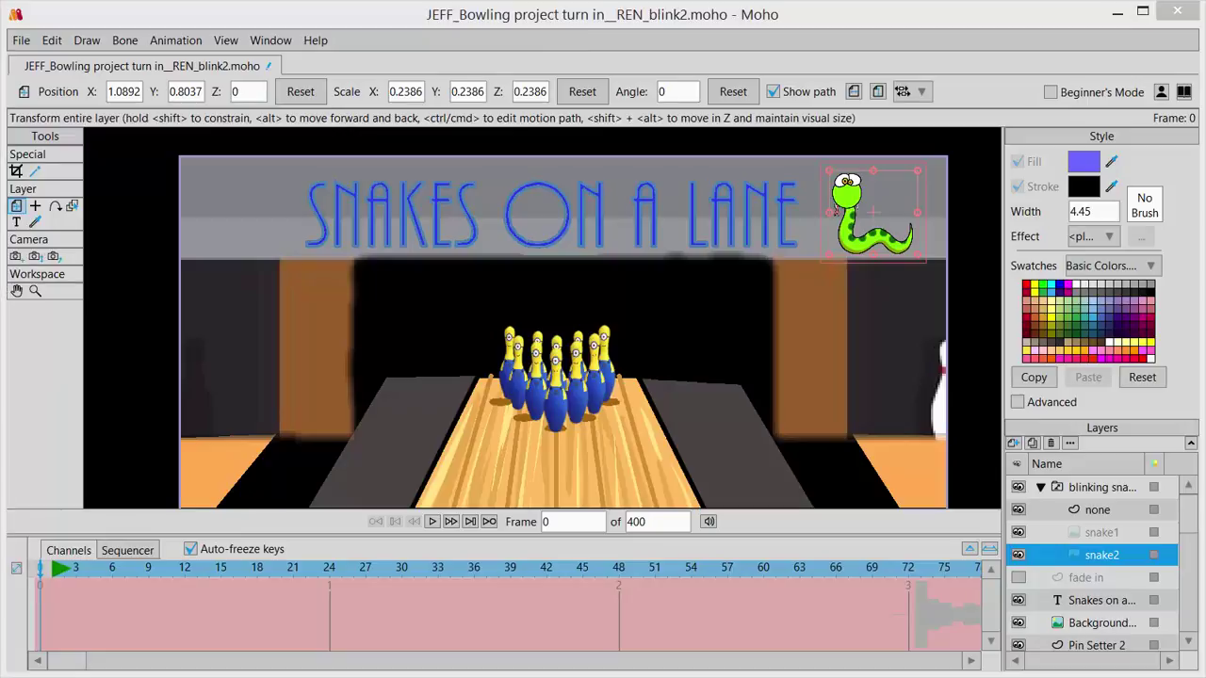
pyautogui.click(1074, 491)
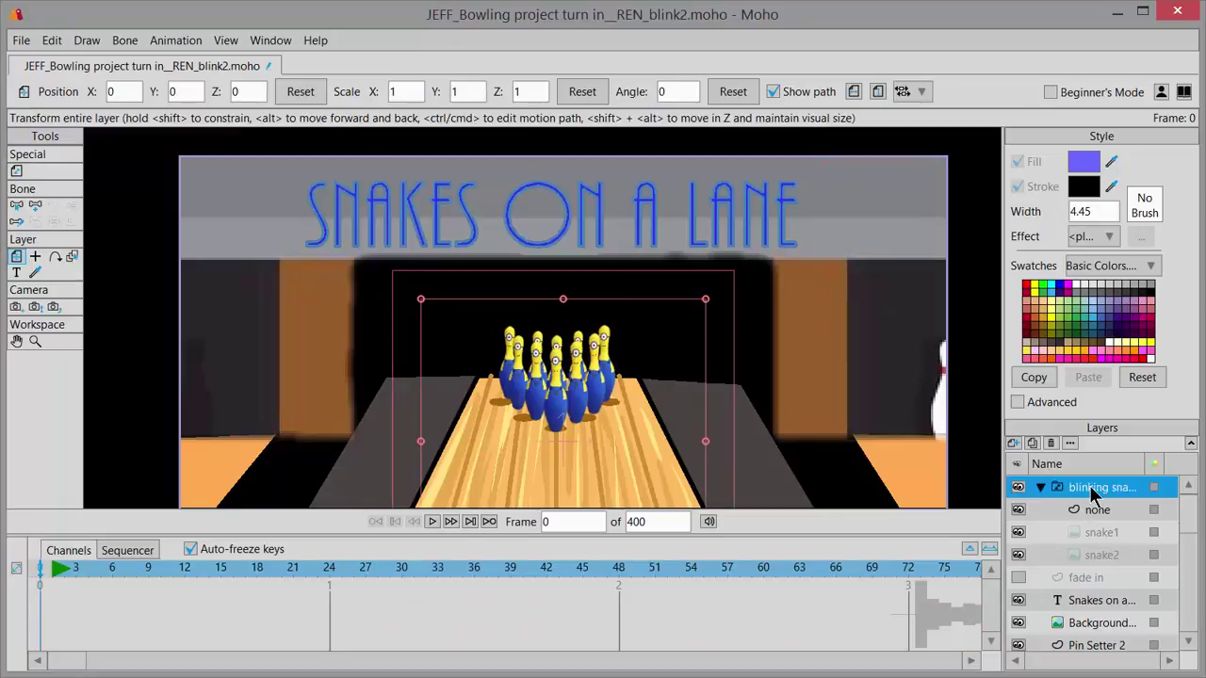
pyautogui.click(1040, 487)
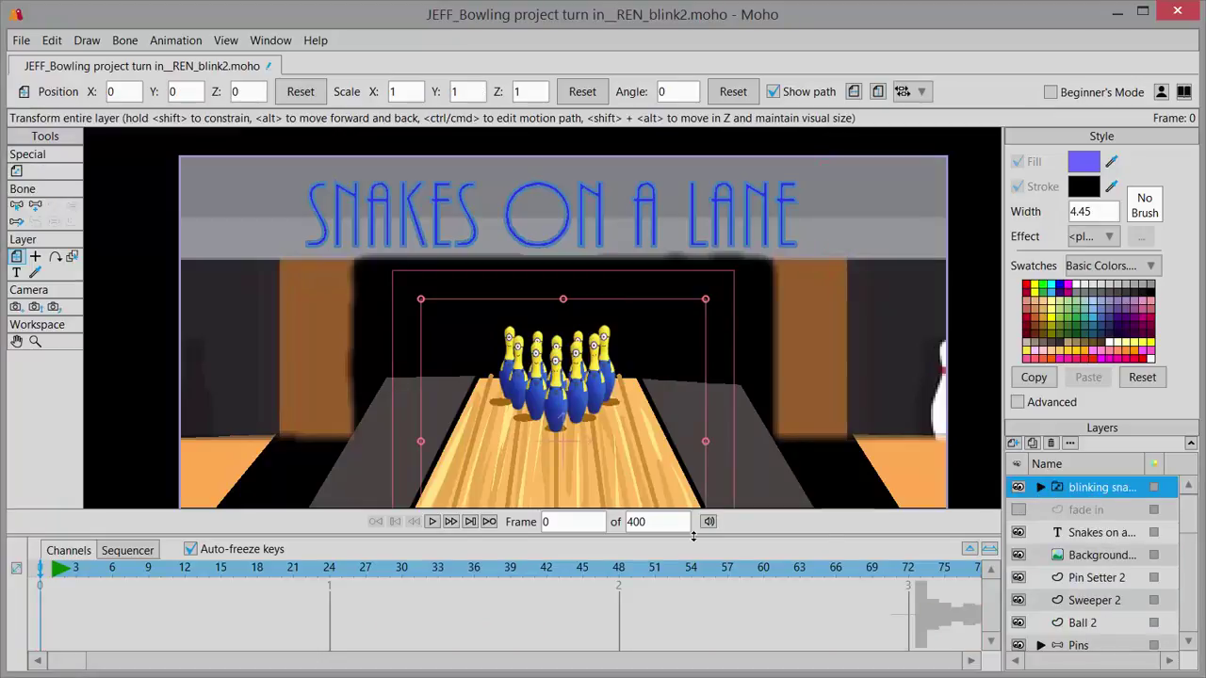
# Step: Switch the blinking snake layer's active child to snake1 at frame 9 and check the change against frame 3
pyautogui.click(64, 576)
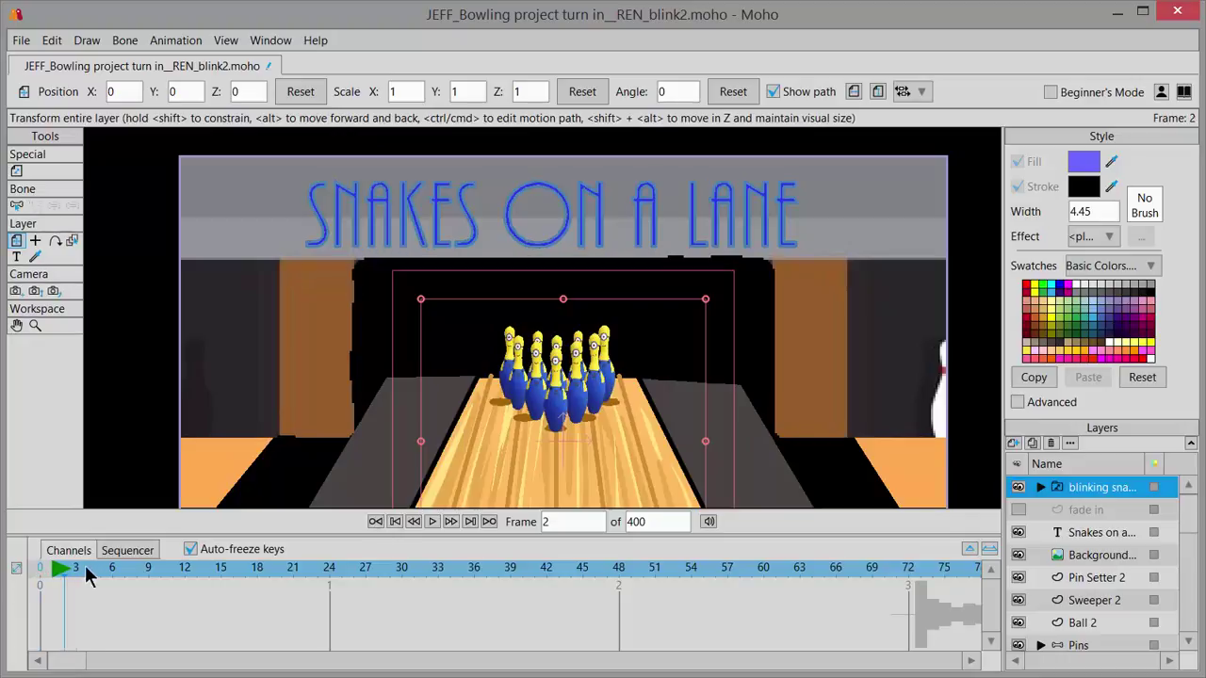
pyautogui.click(148, 573)
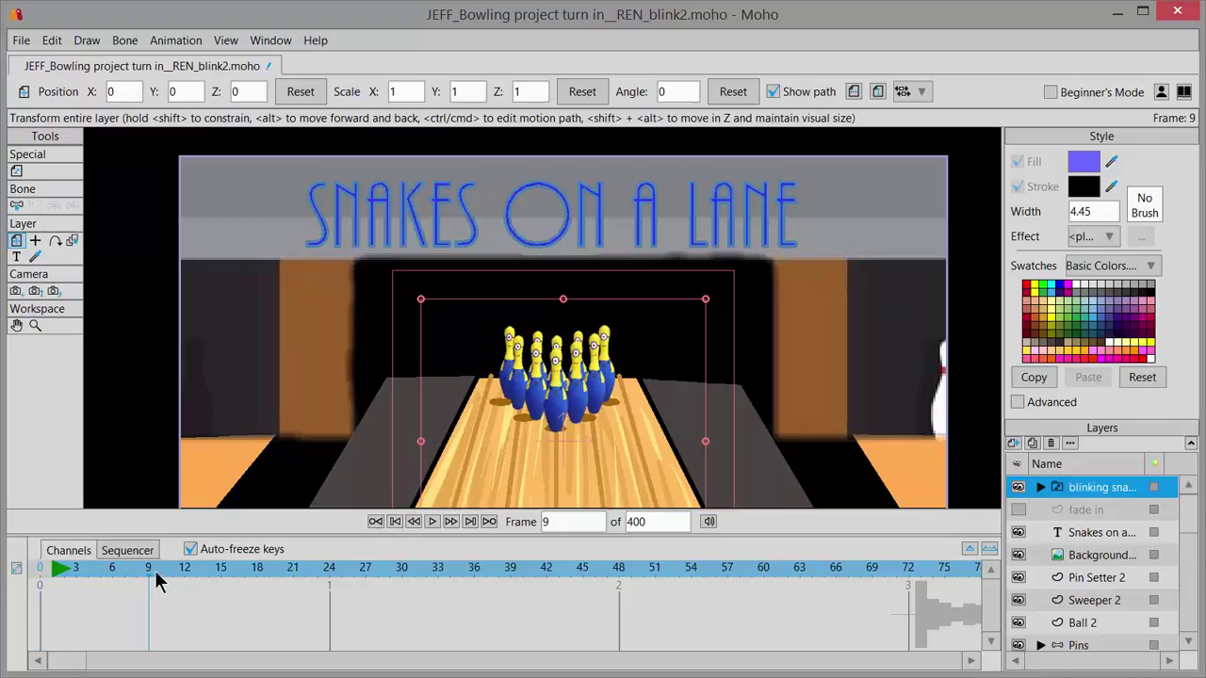
pyautogui.rightClick(1108, 494)
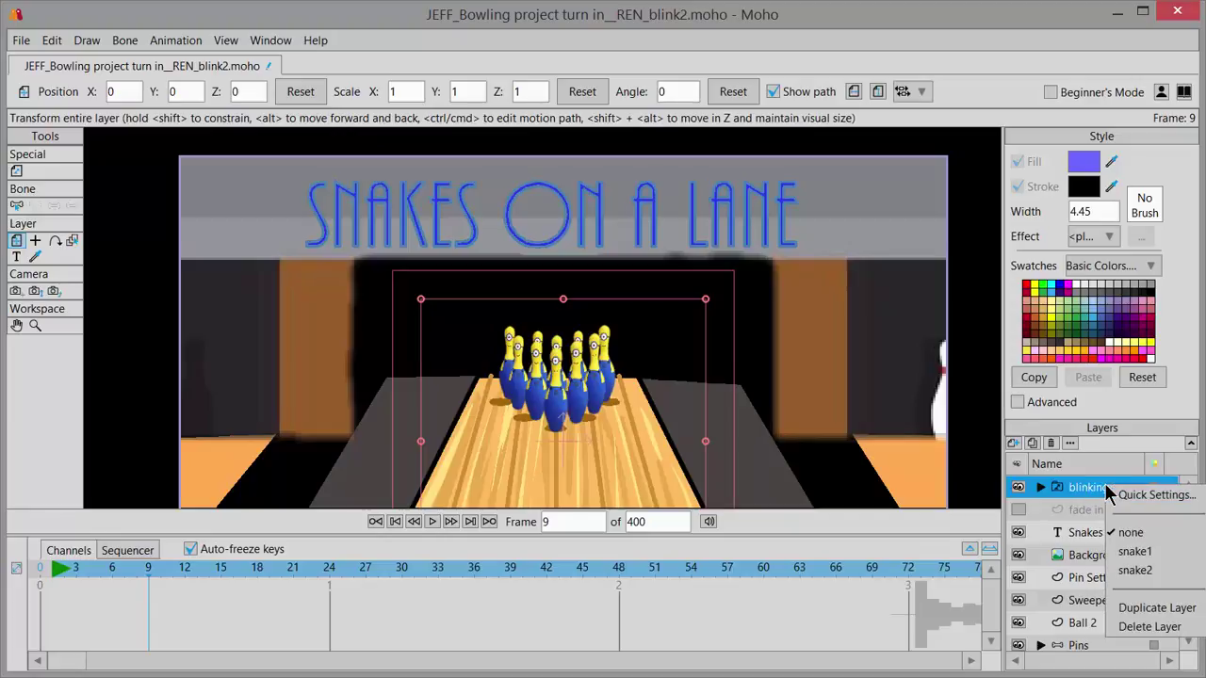
pyautogui.click(1138, 554)
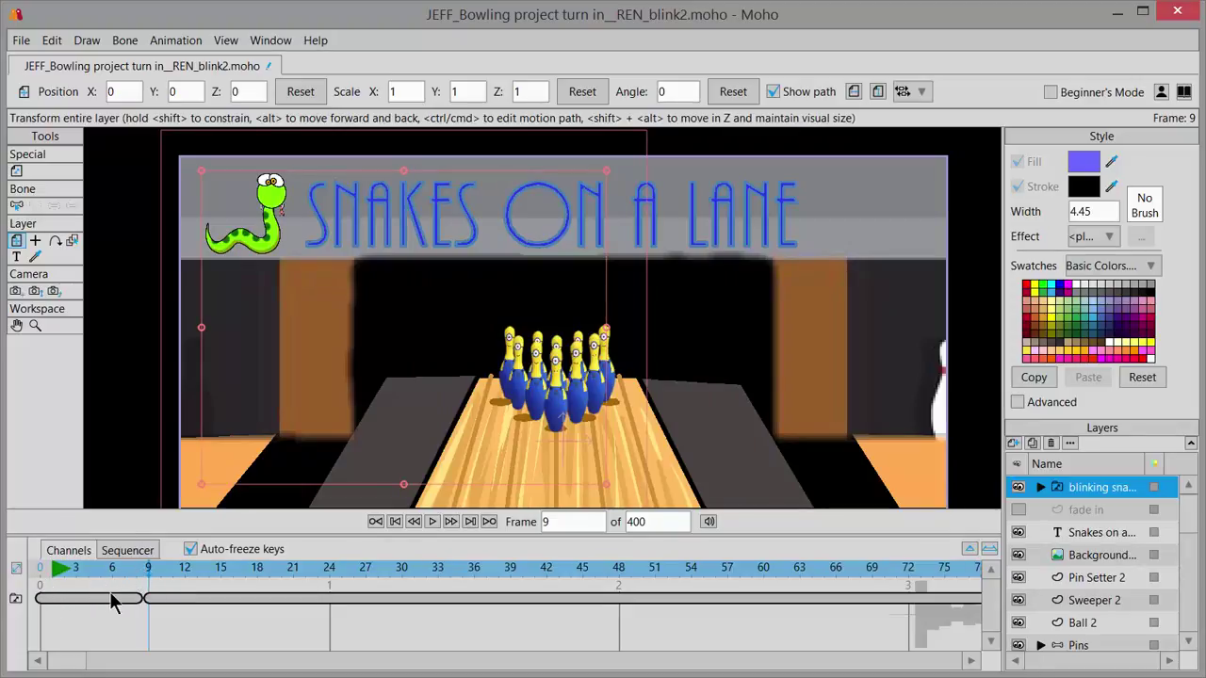
pyautogui.click(52, 568)
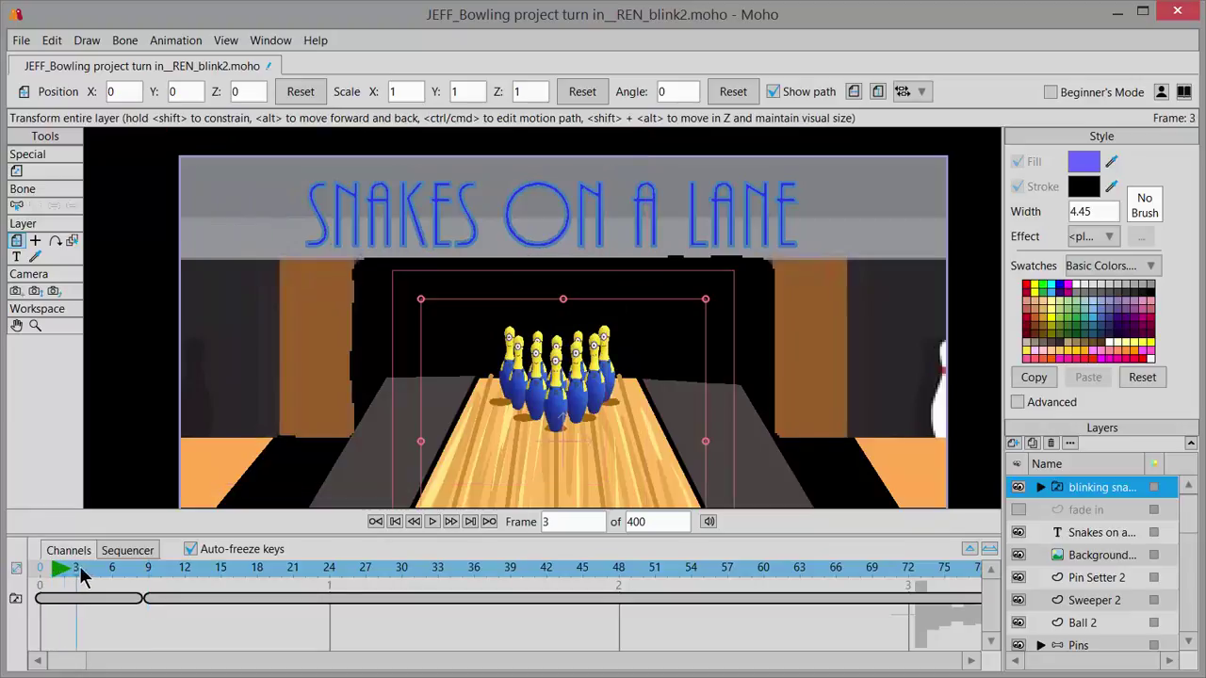
pyautogui.click(152, 578)
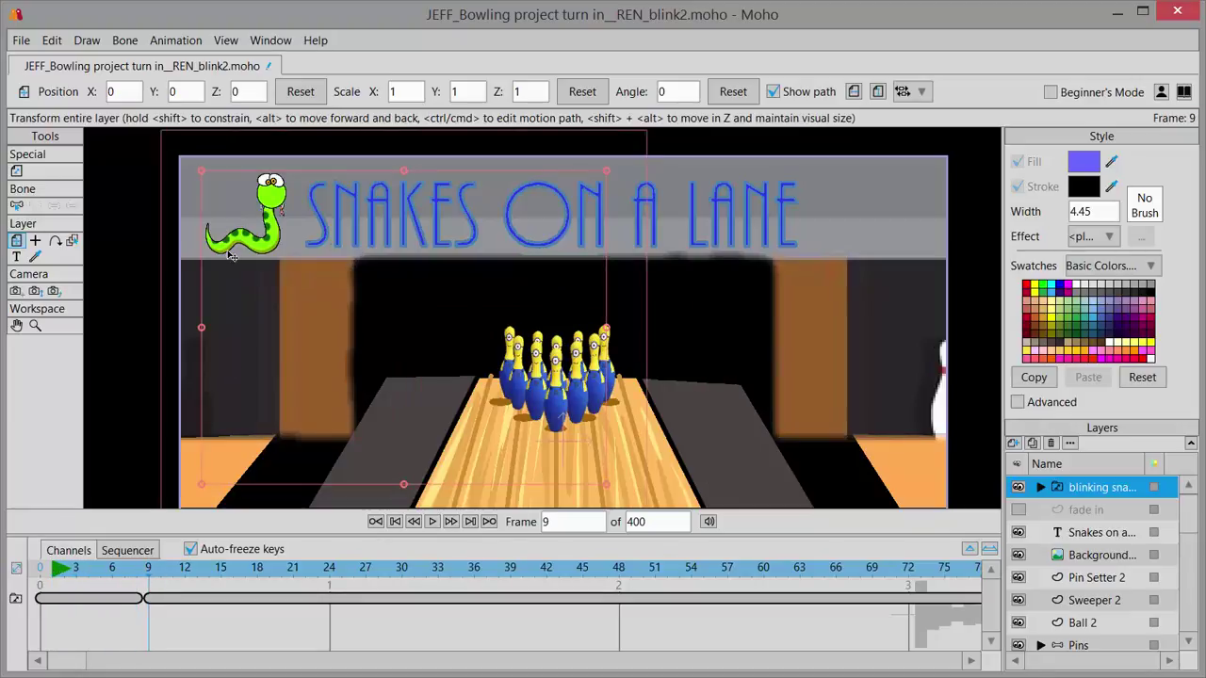
# Step: Switch the blinking snake layer's active child to none at frame 26
pyautogui.moveTo(147, 584); pyautogui.dragTo(350, 578)
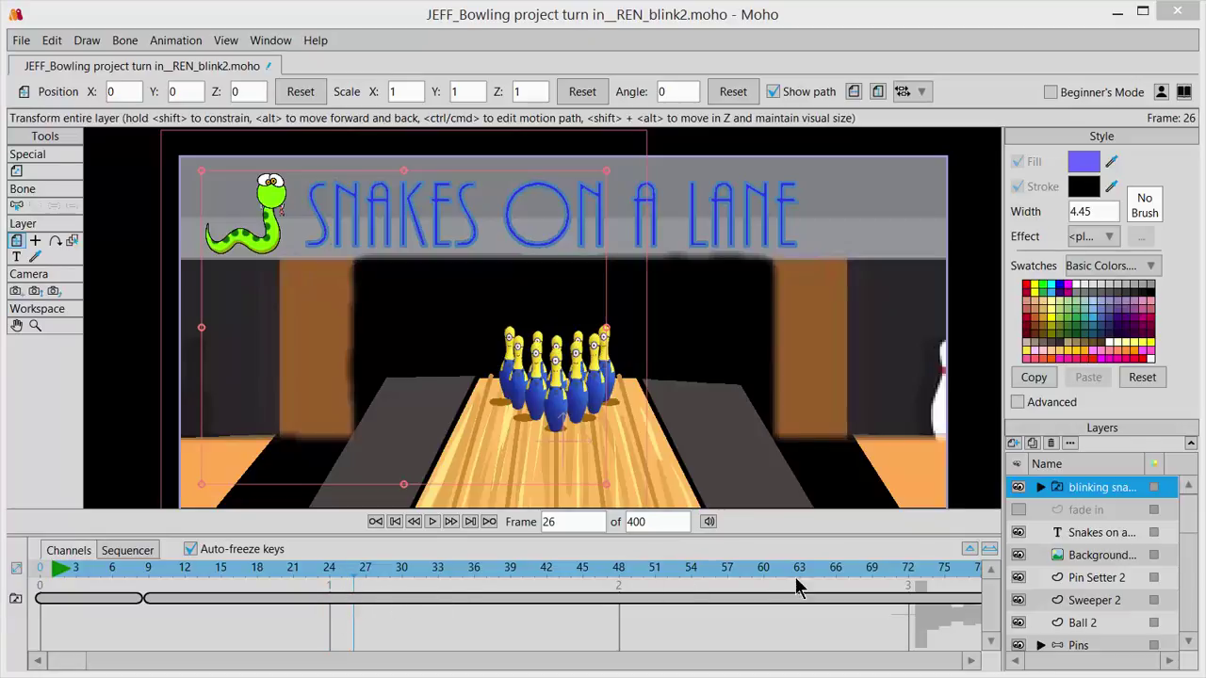
pyautogui.rightClick(1091, 496)
pyautogui.click(1119, 537)
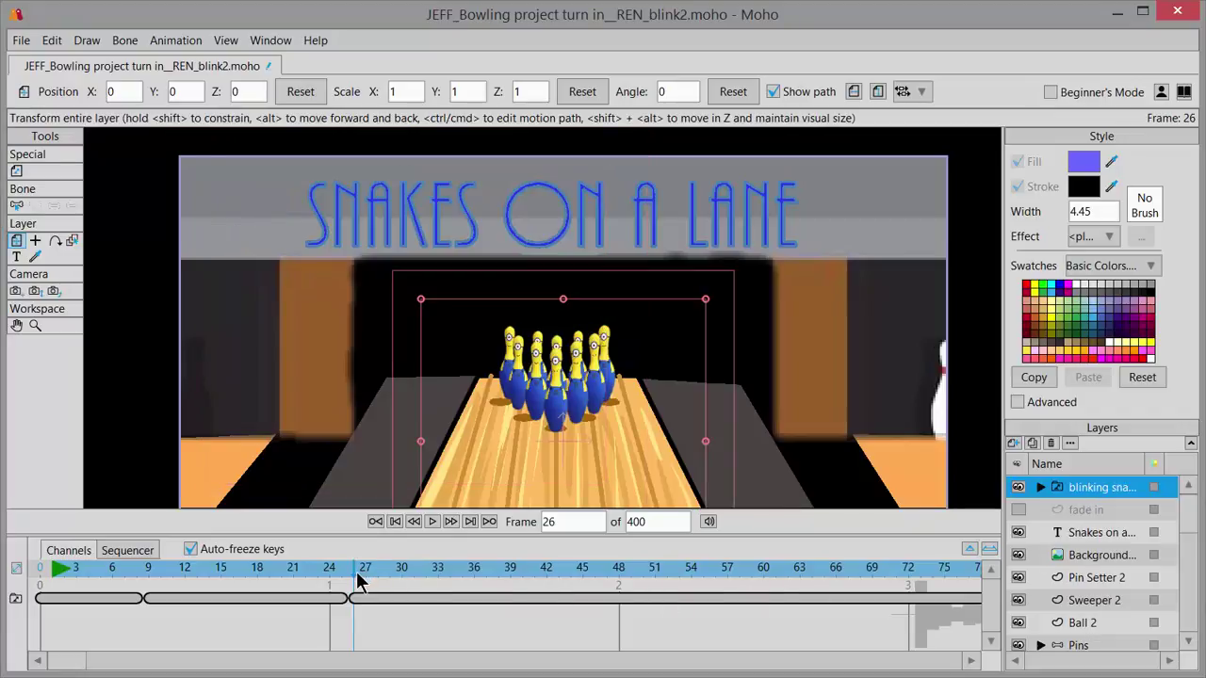
# Step: Switch the blinking snake layer's active child to snake2 at frame 34
pyautogui.moveTo(356, 571); pyautogui.dragTo(452, 573)
pyautogui.rightClick(1088, 496)
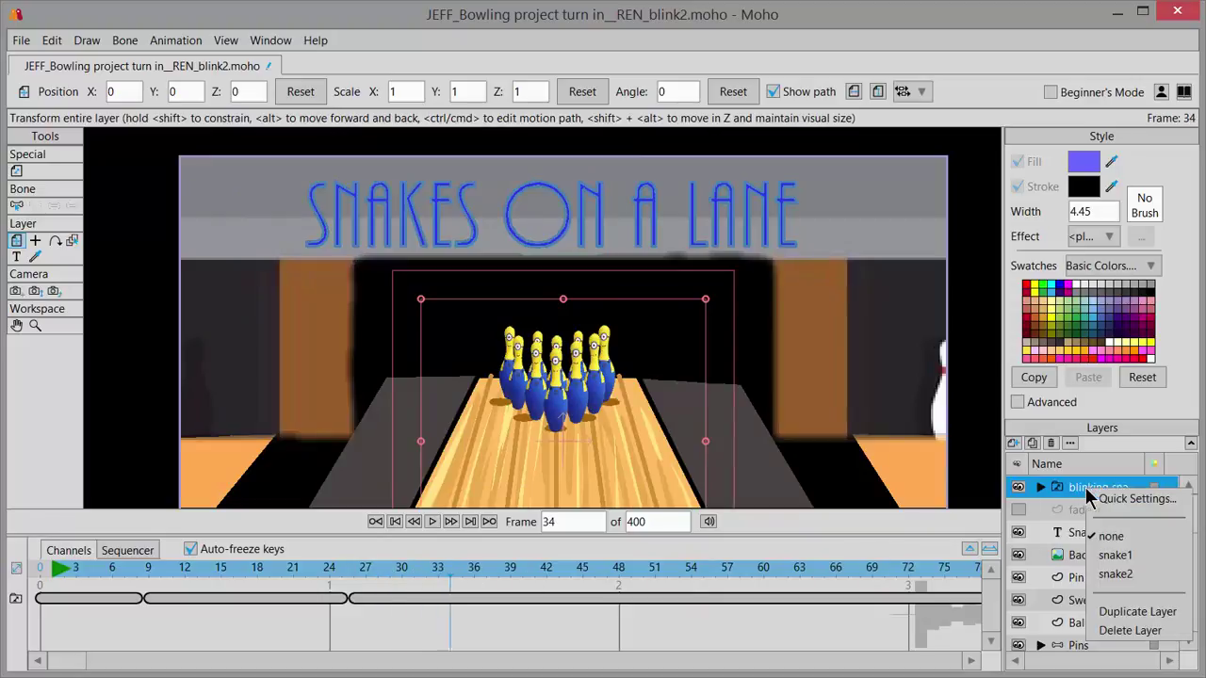
pyautogui.click(1133, 584)
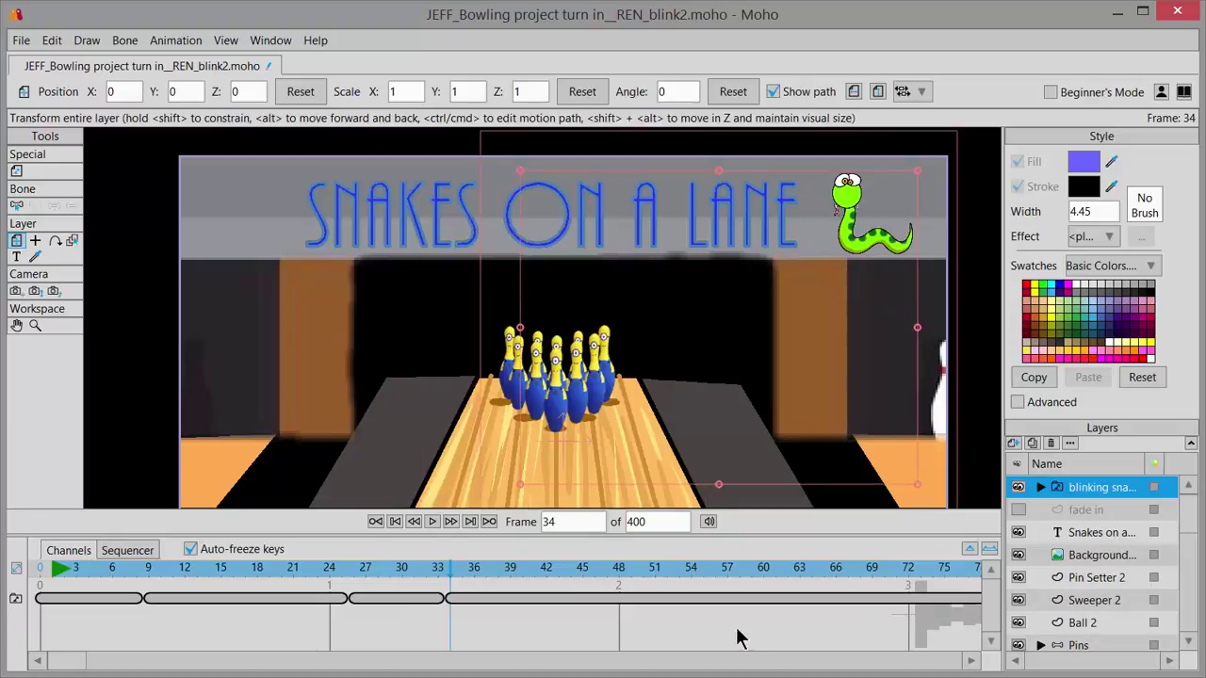
# Step: Switch the blinking snake layer's active child to none at frame 52
pyautogui.moveTo(543, 584); pyautogui.dragTo(666, 585)
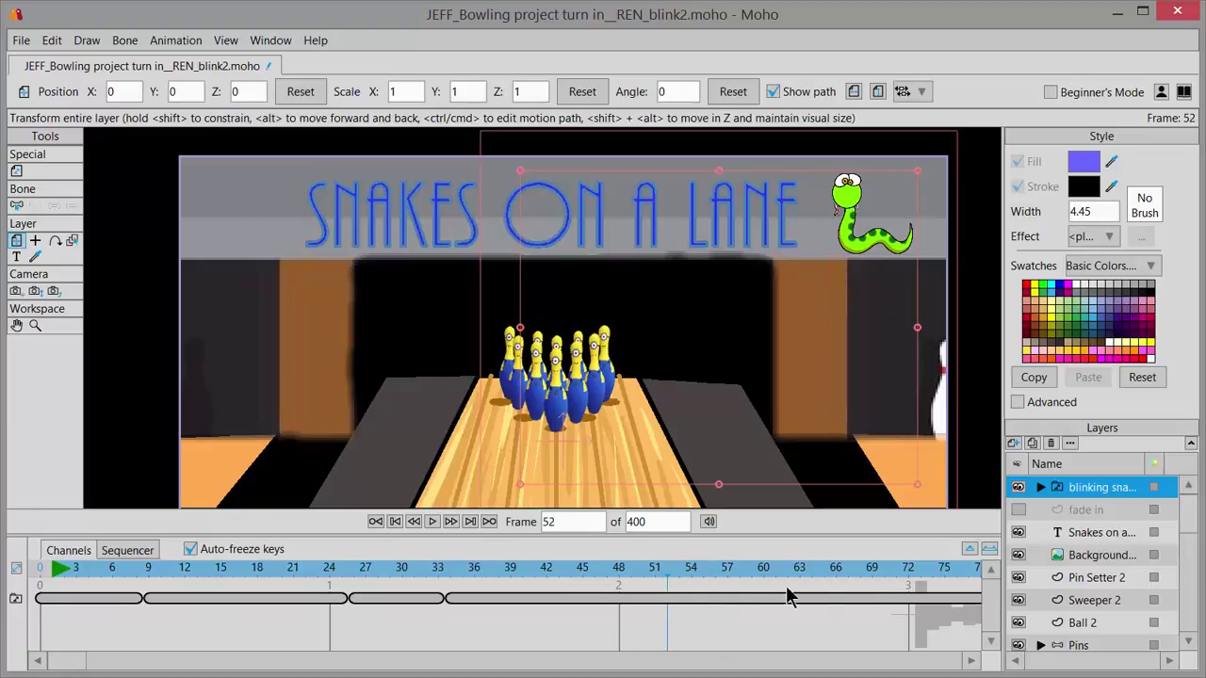
pyautogui.rightClick(1093, 490)
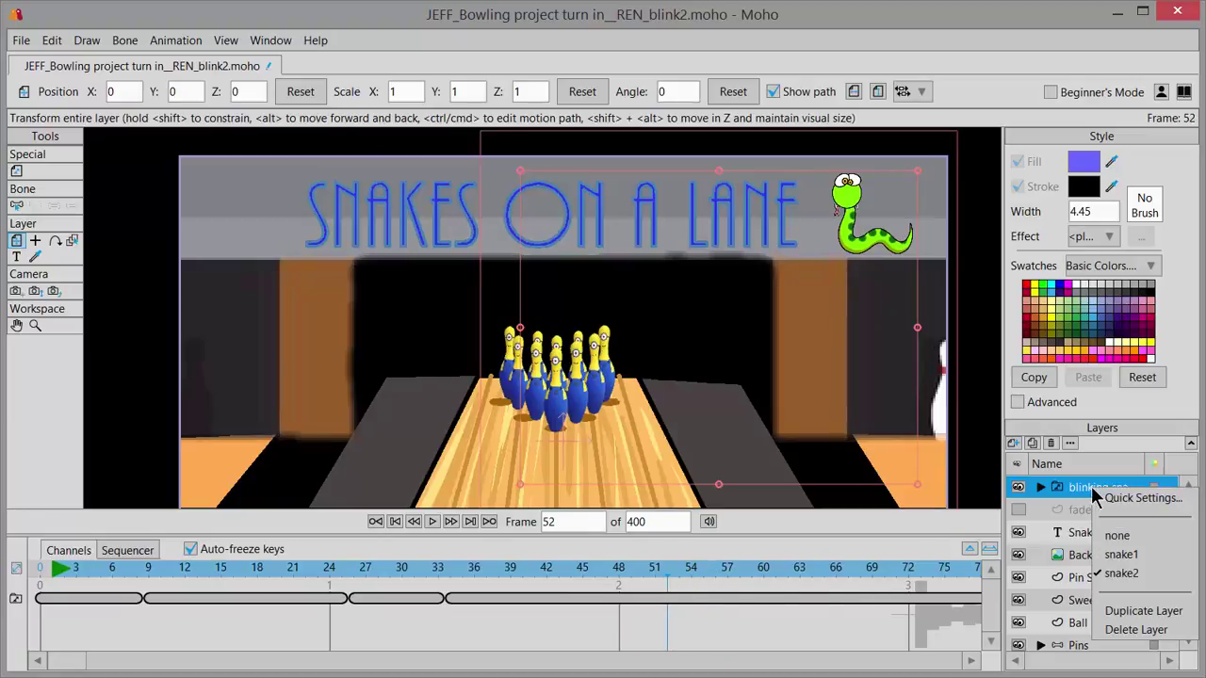
pyautogui.click(1120, 553)
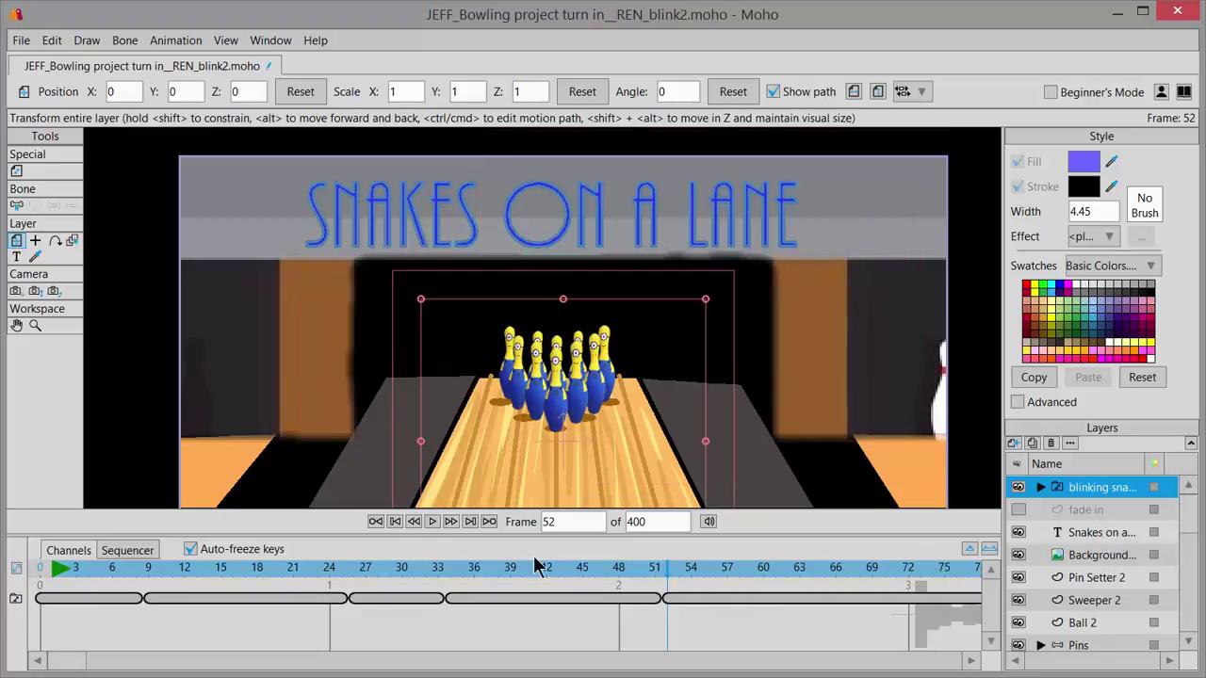
# Step: Set the blinking snake layer's switch keyframe at frame 52 to Cycle interpolation, returning to absolute frame 1
pyautogui.moveTo(56, 575); pyautogui.dragTo(664, 590)
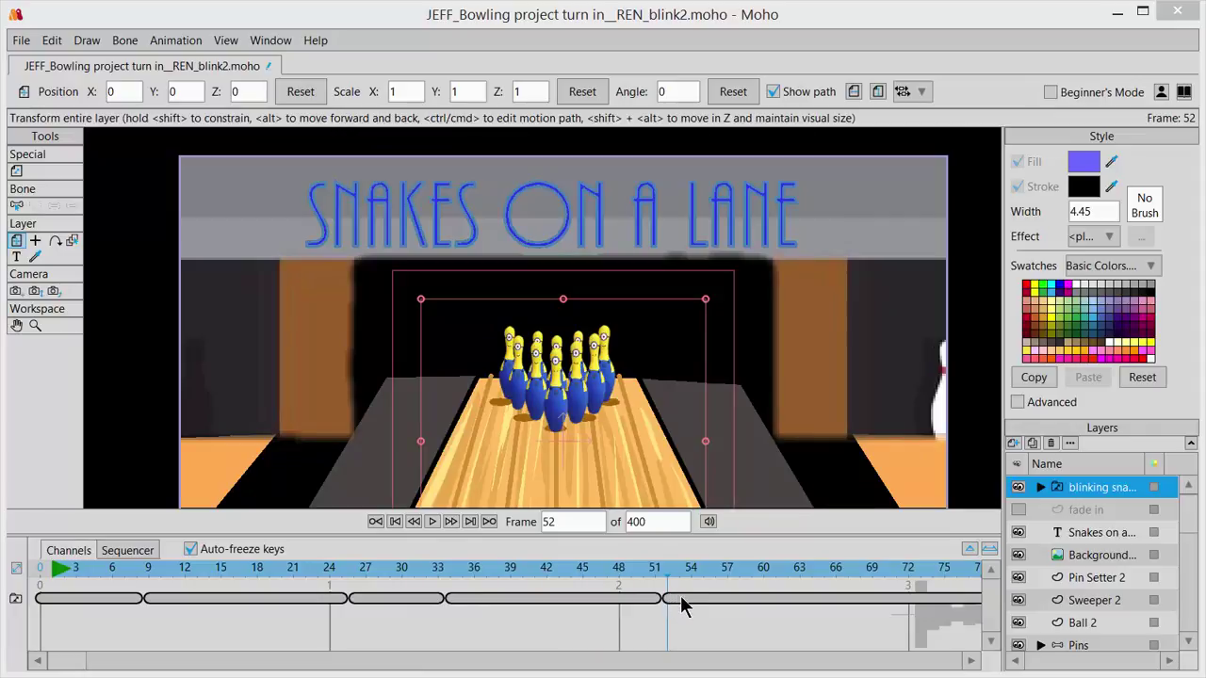
pyautogui.rightClick(683, 606)
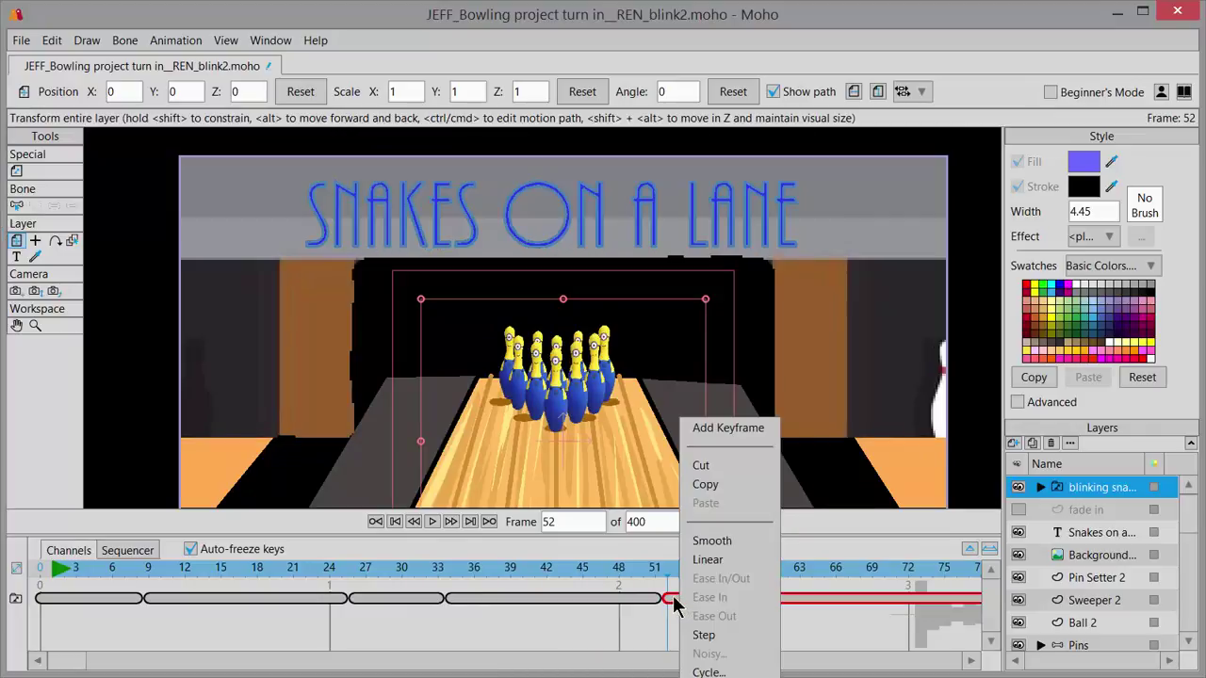
pyautogui.click(722, 671)
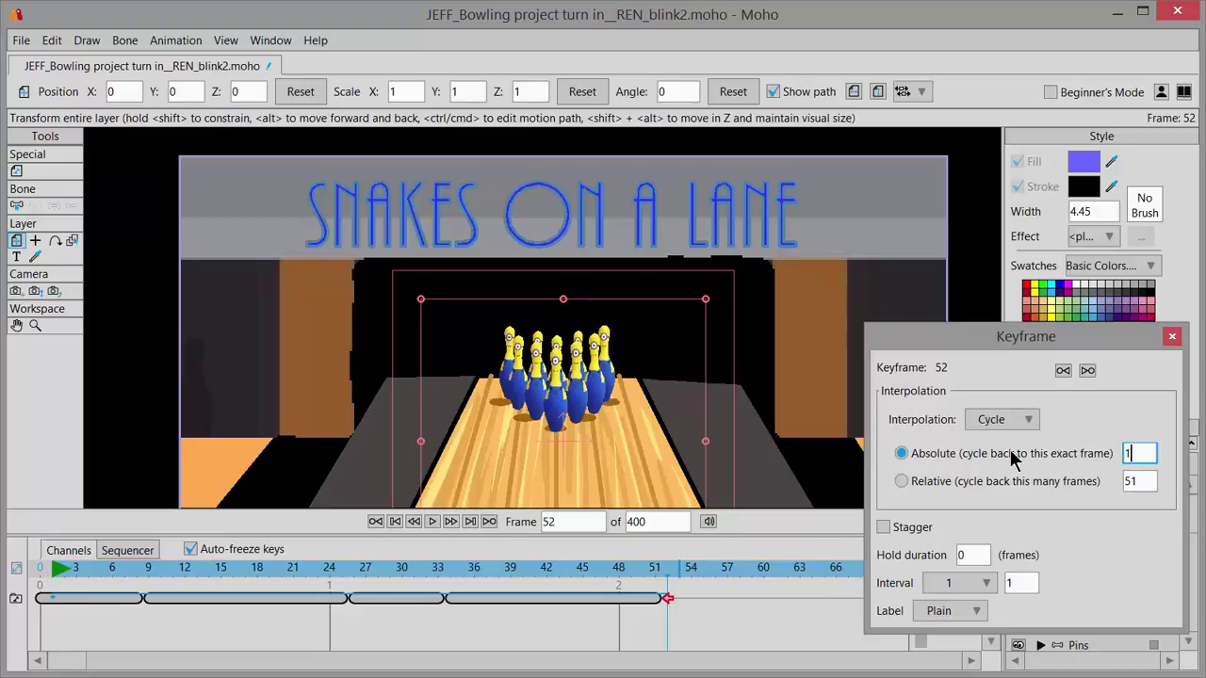
pyautogui.click(1173, 338)
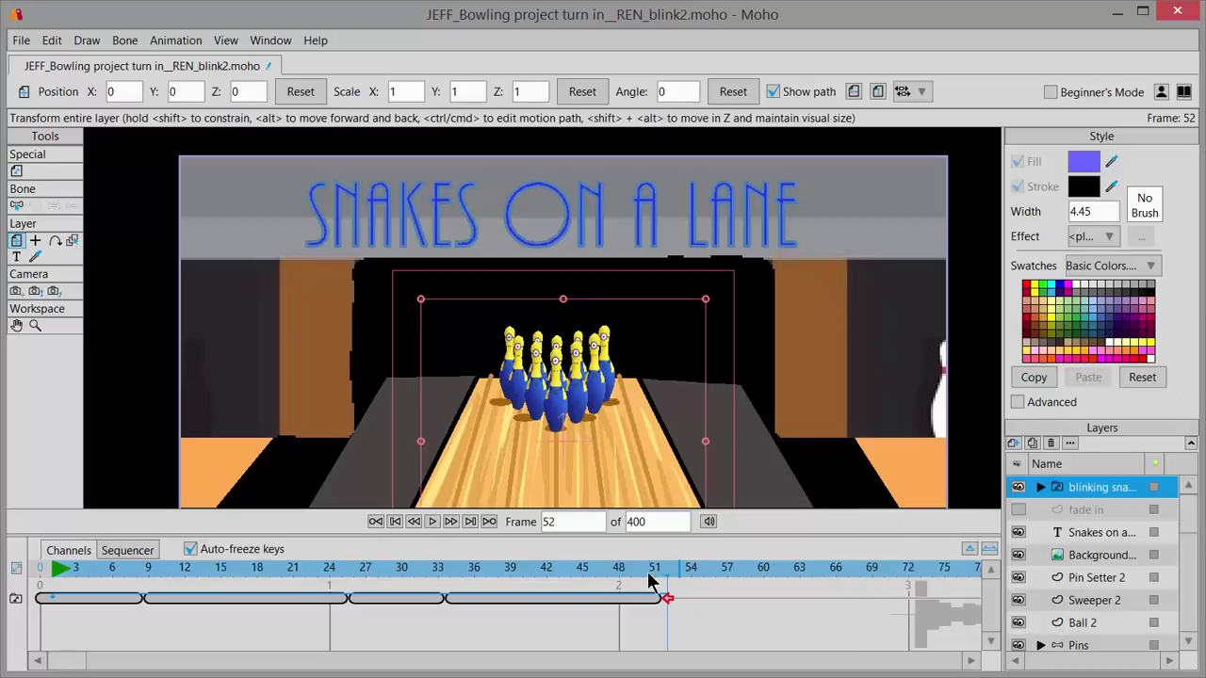
# Step: Play the animation from frame 0 past frame 52 to check the looping snake blink
pyautogui.moveTo(649, 575); pyautogui.dragTo(31, 584)
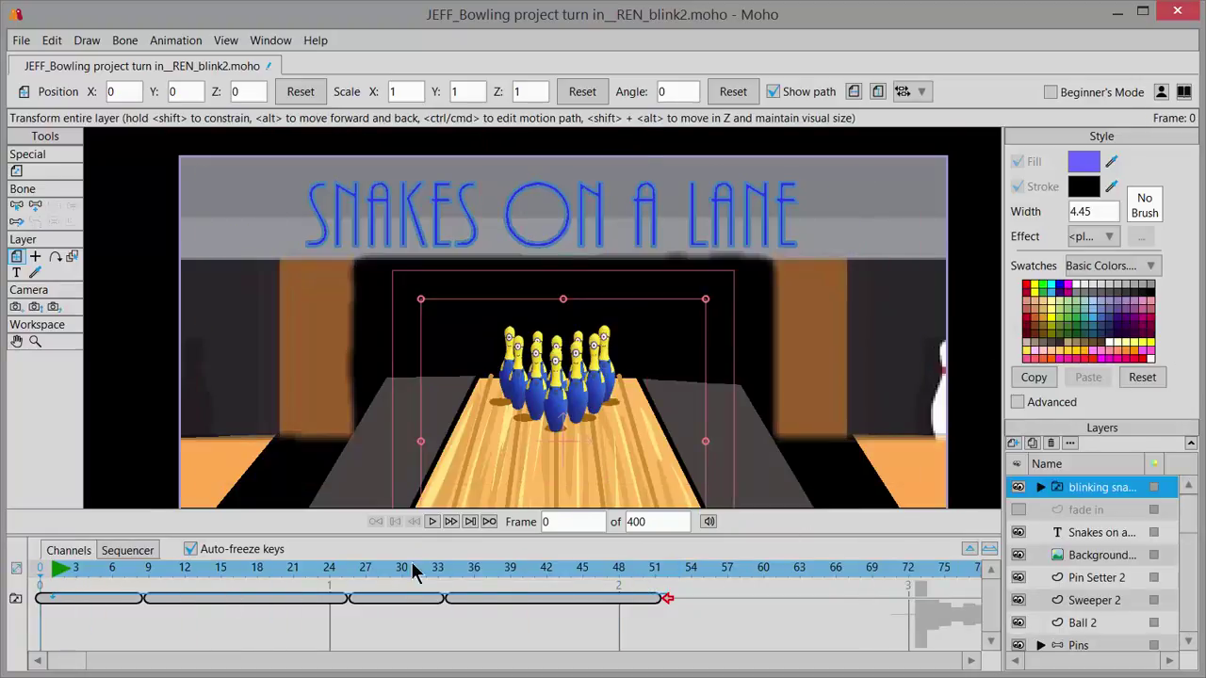
pyautogui.click(433, 524)
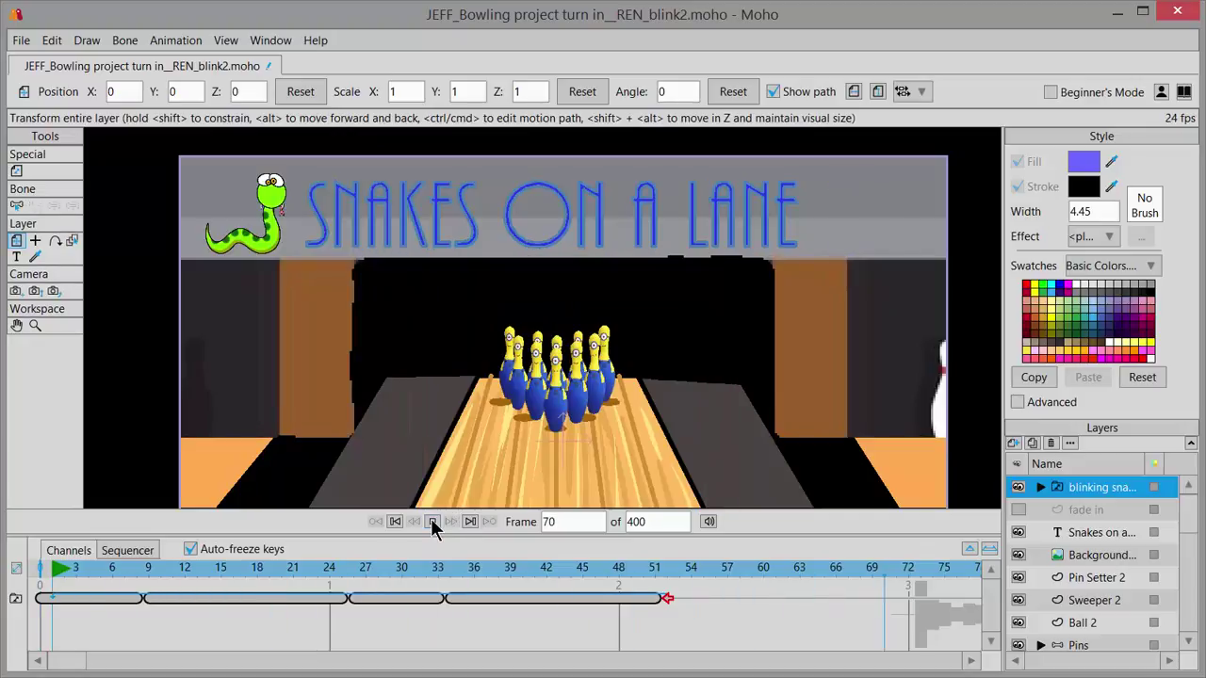
pyautogui.click(432, 523)
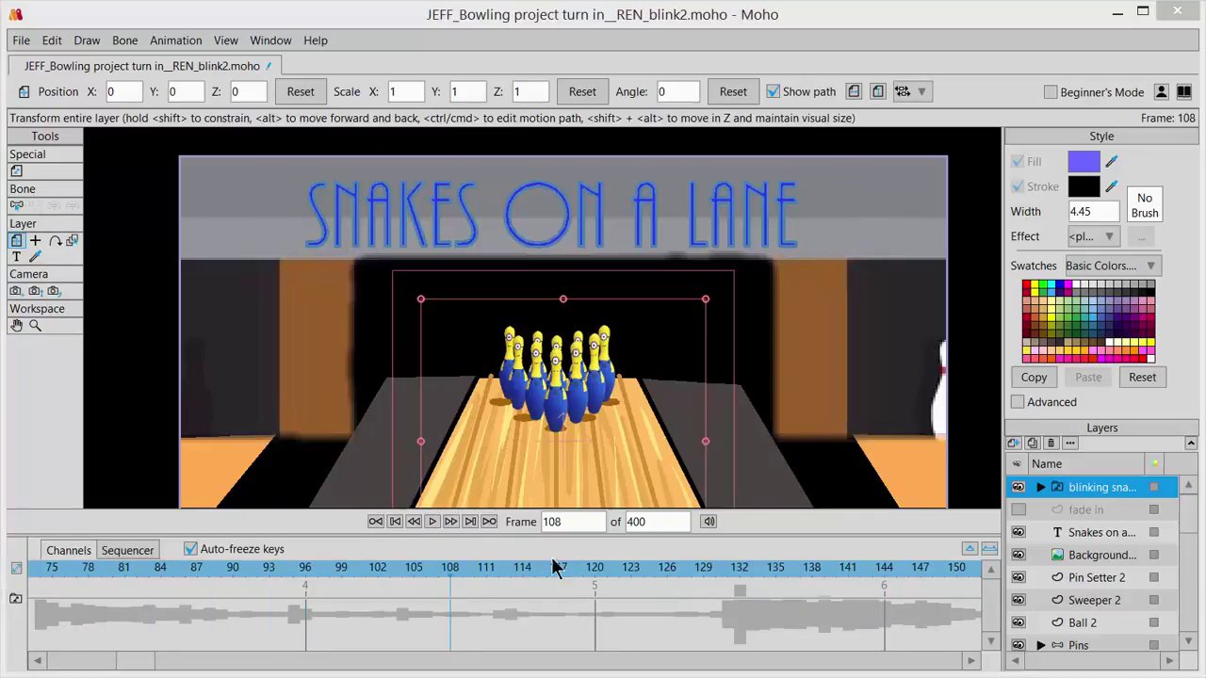
# Step: Return to frame 0 and replay the scene up to frame 215 to review the alternating snakes during the pin fall
pyautogui.moveTo(143, 565); pyautogui.dragTo(22, 573)
pyautogui.moveTo(150, 660); pyautogui.dragTo(84, 660)
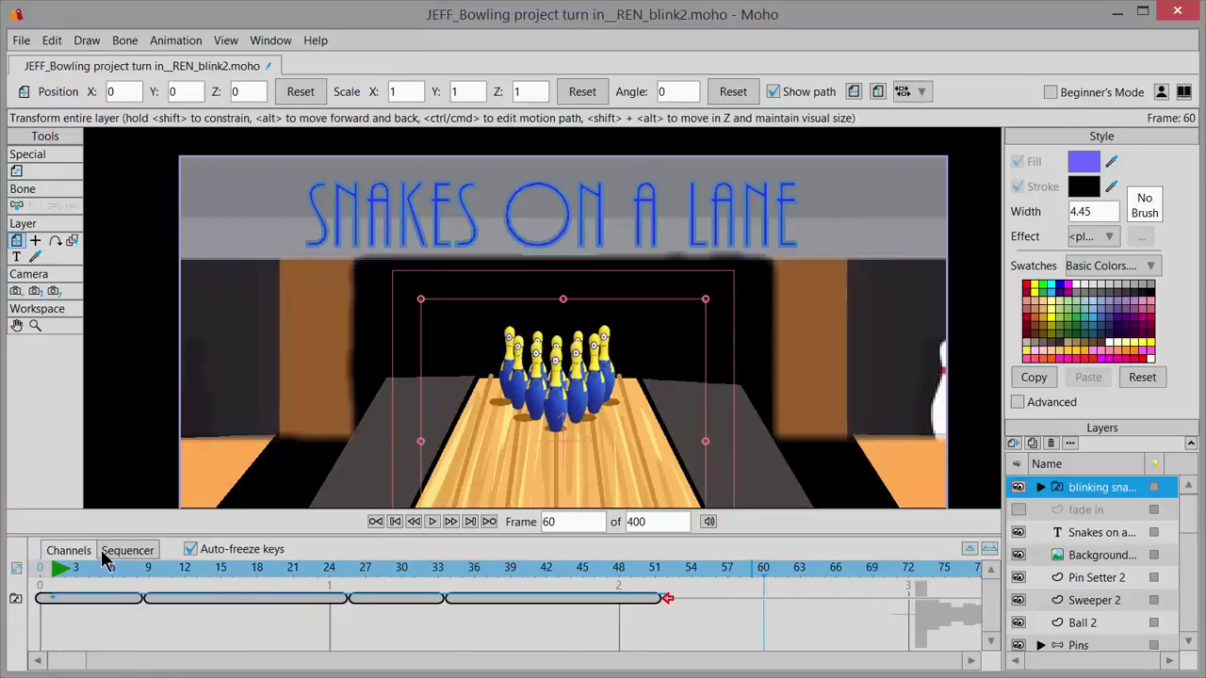
pyautogui.moveTo(67, 571); pyautogui.dragTo(23, 571)
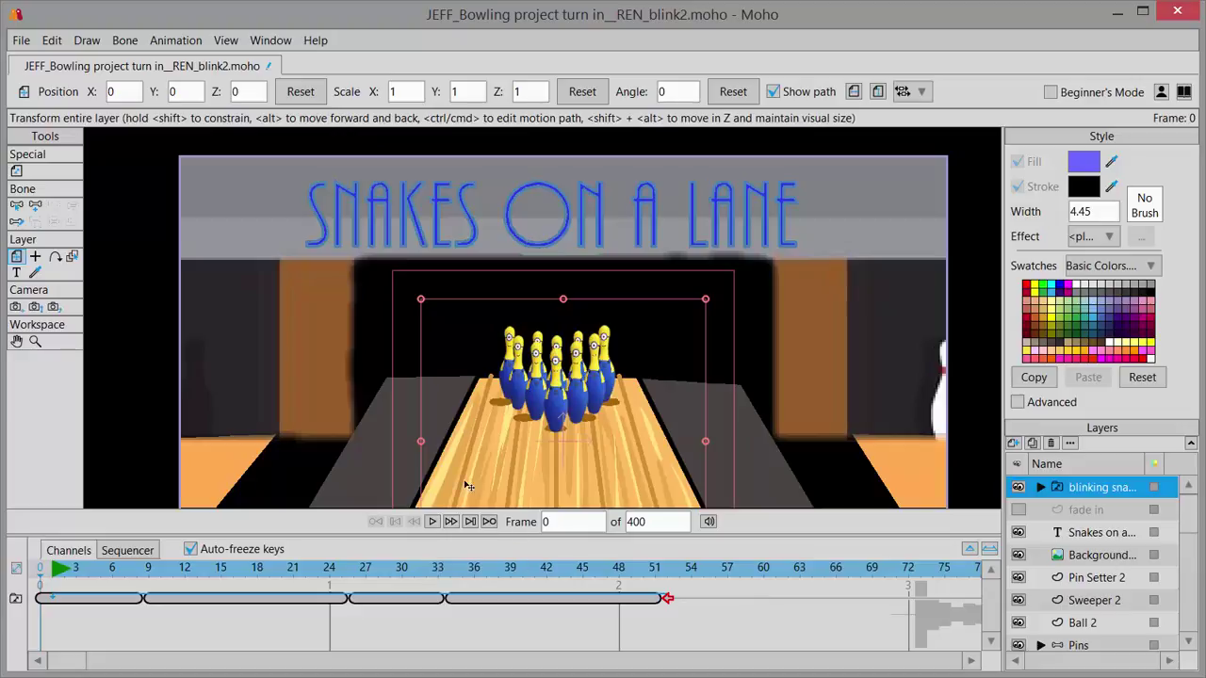
pyautogui.click(431, 522)
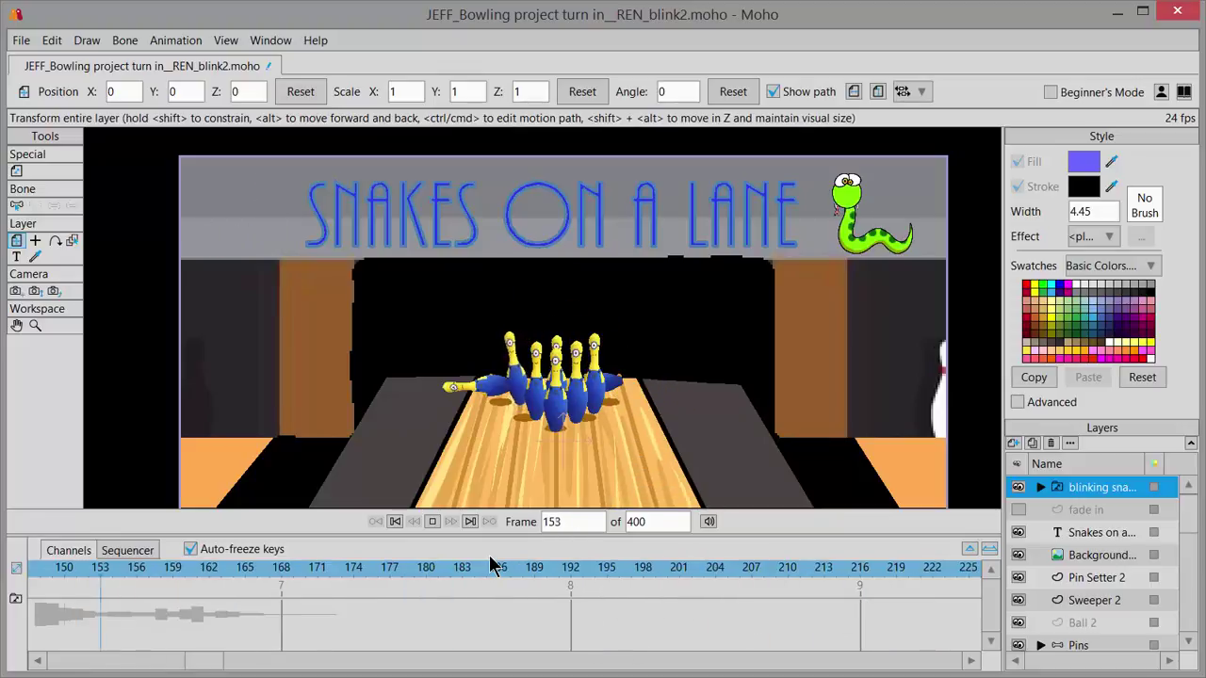
pyautogui.click(434, 521)
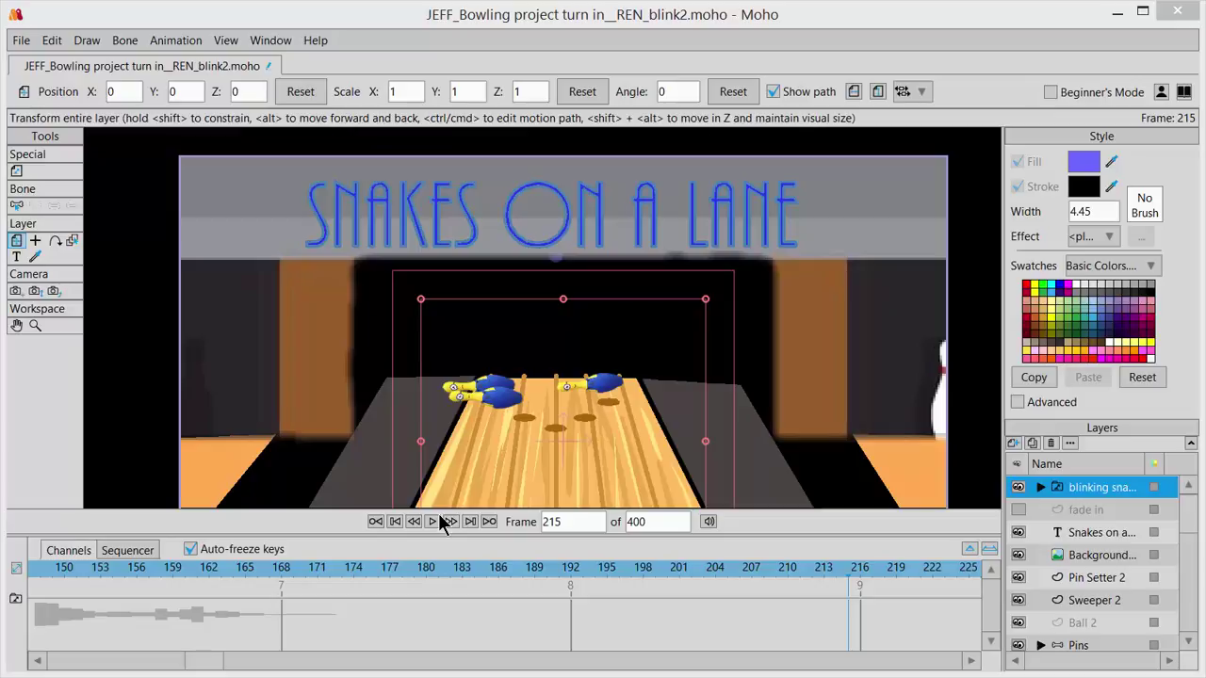
# Step: Expand the blinking snake group and inspect the snake1 layer's general settings without changing them
pyautogui.click(1040, 489)
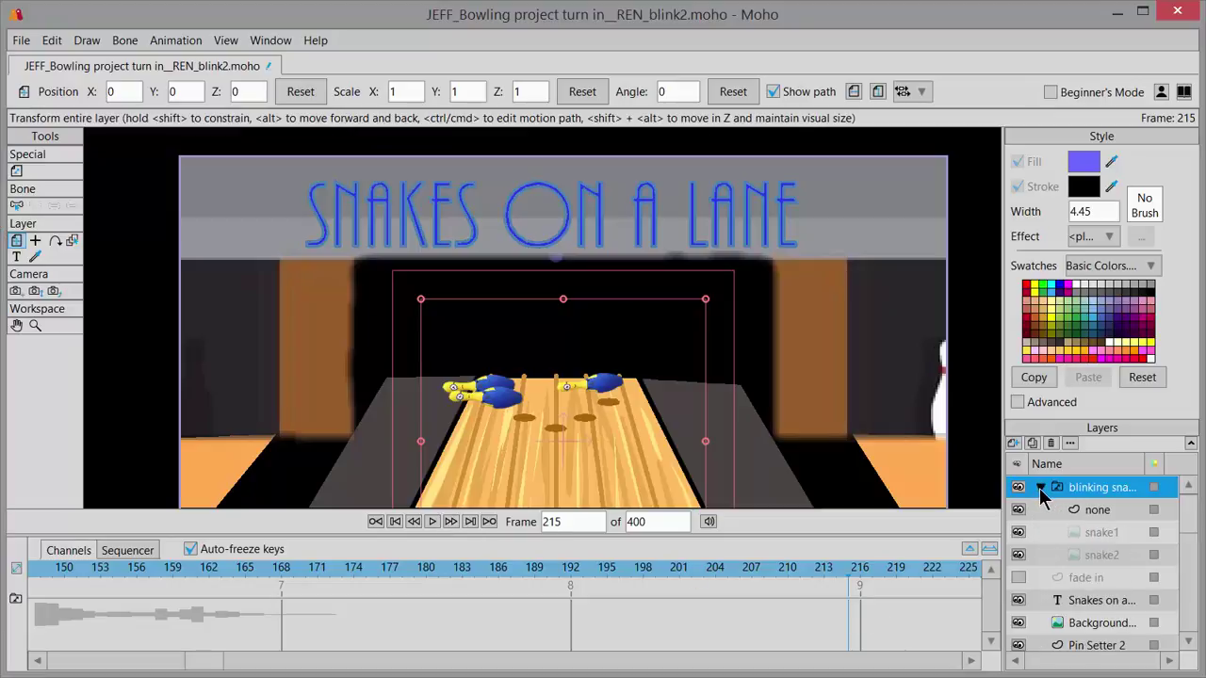
pyautogui.doubleClick(1102, 533)
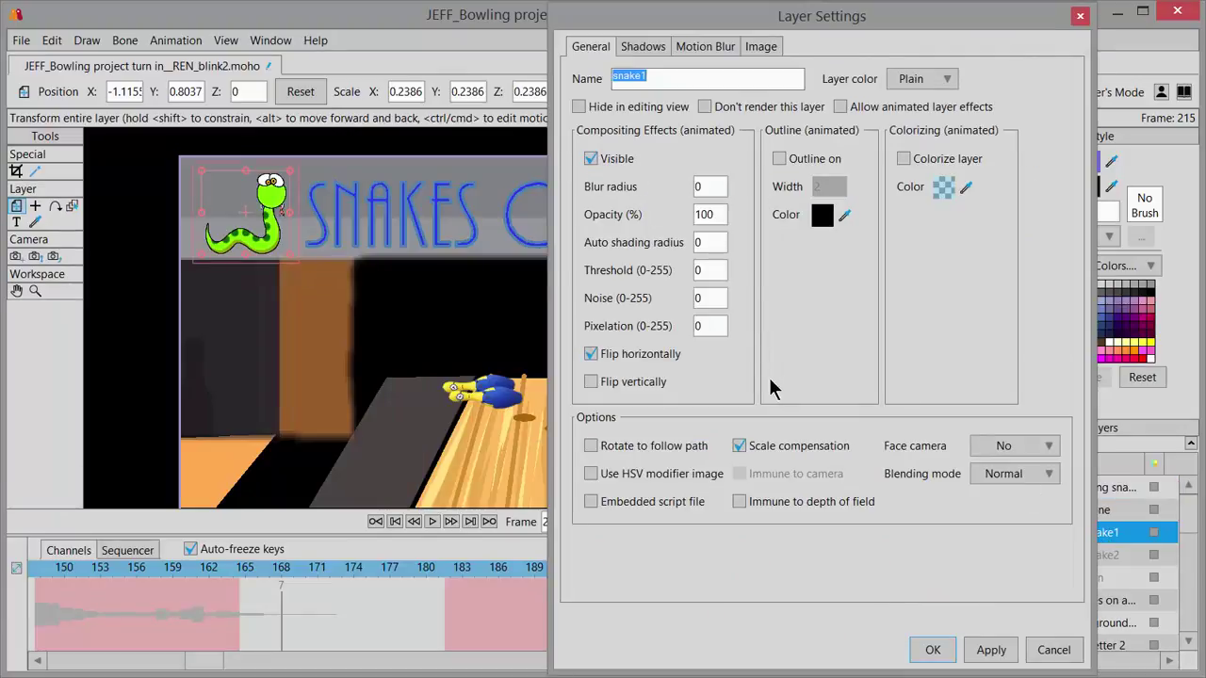
pyautogui.click(1052, 650)
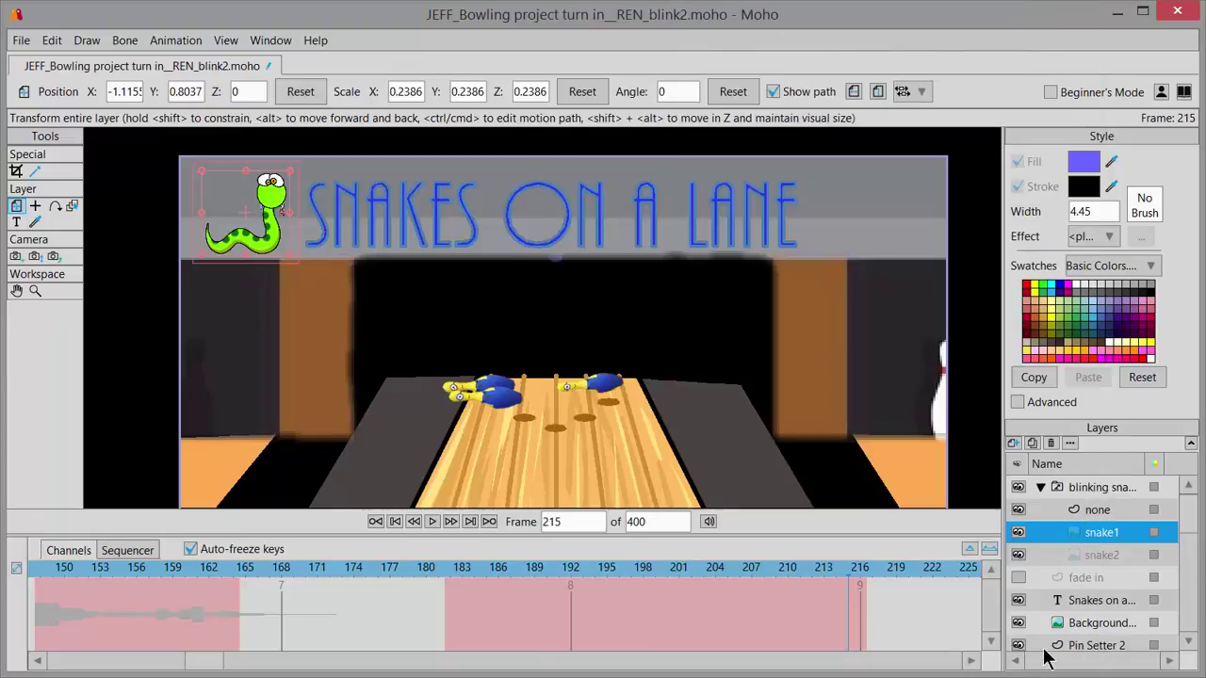